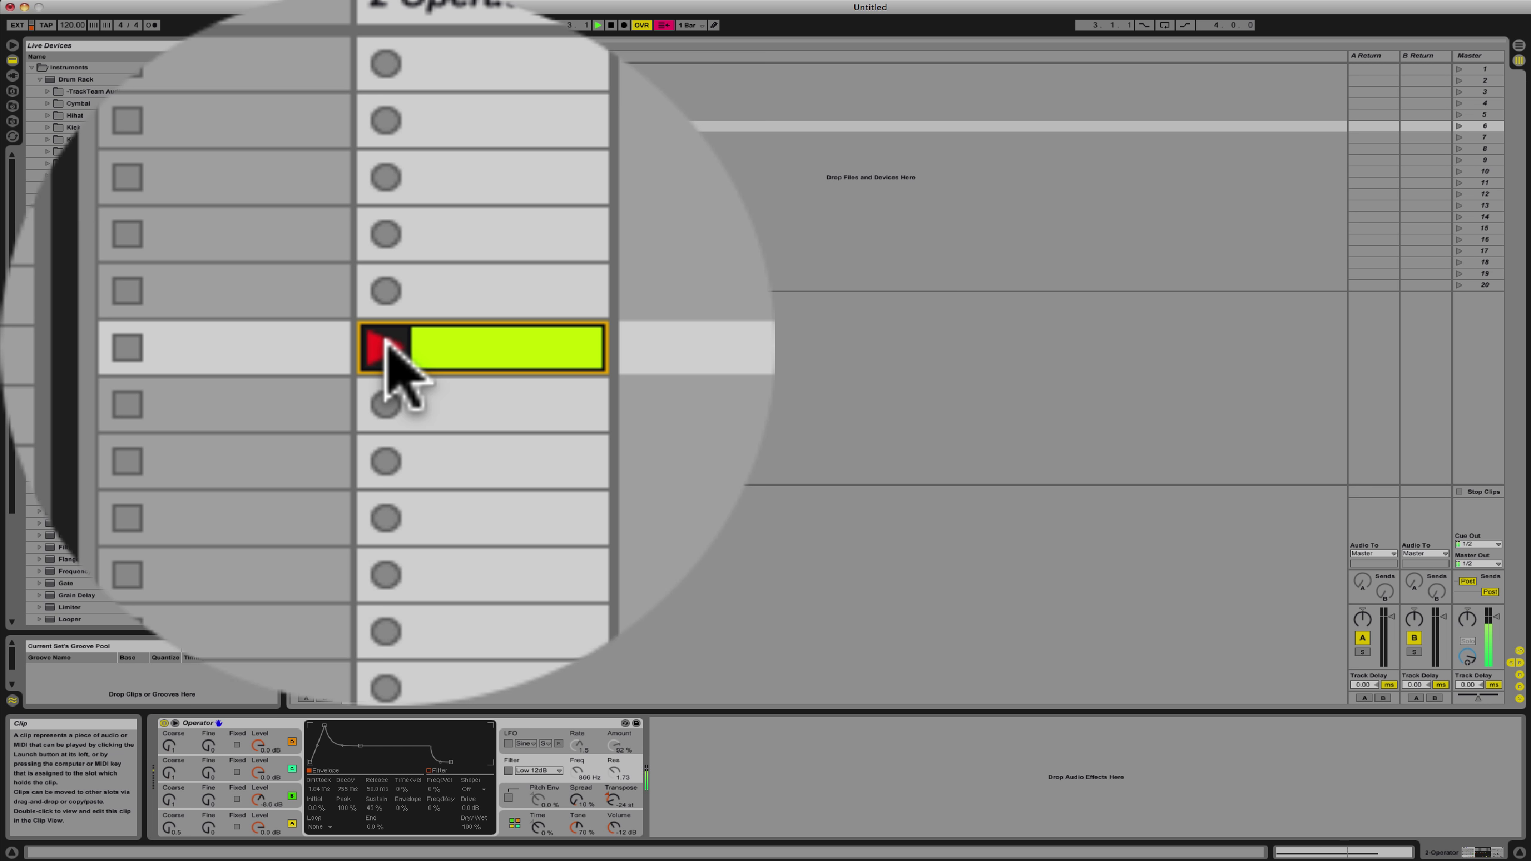
{"action": "key", "text": "XF86AudioLowerVolume"}
{"action": "key", "text": "XF86AudioLowerVolume"}
{"action": "key", "text": "XF86AudioRaiseVolume"}
{"action": "key", "text": "XF86AudioRaiseVolume"}
{"action": "key", "text": "XF86AudioRaiseVolume"}
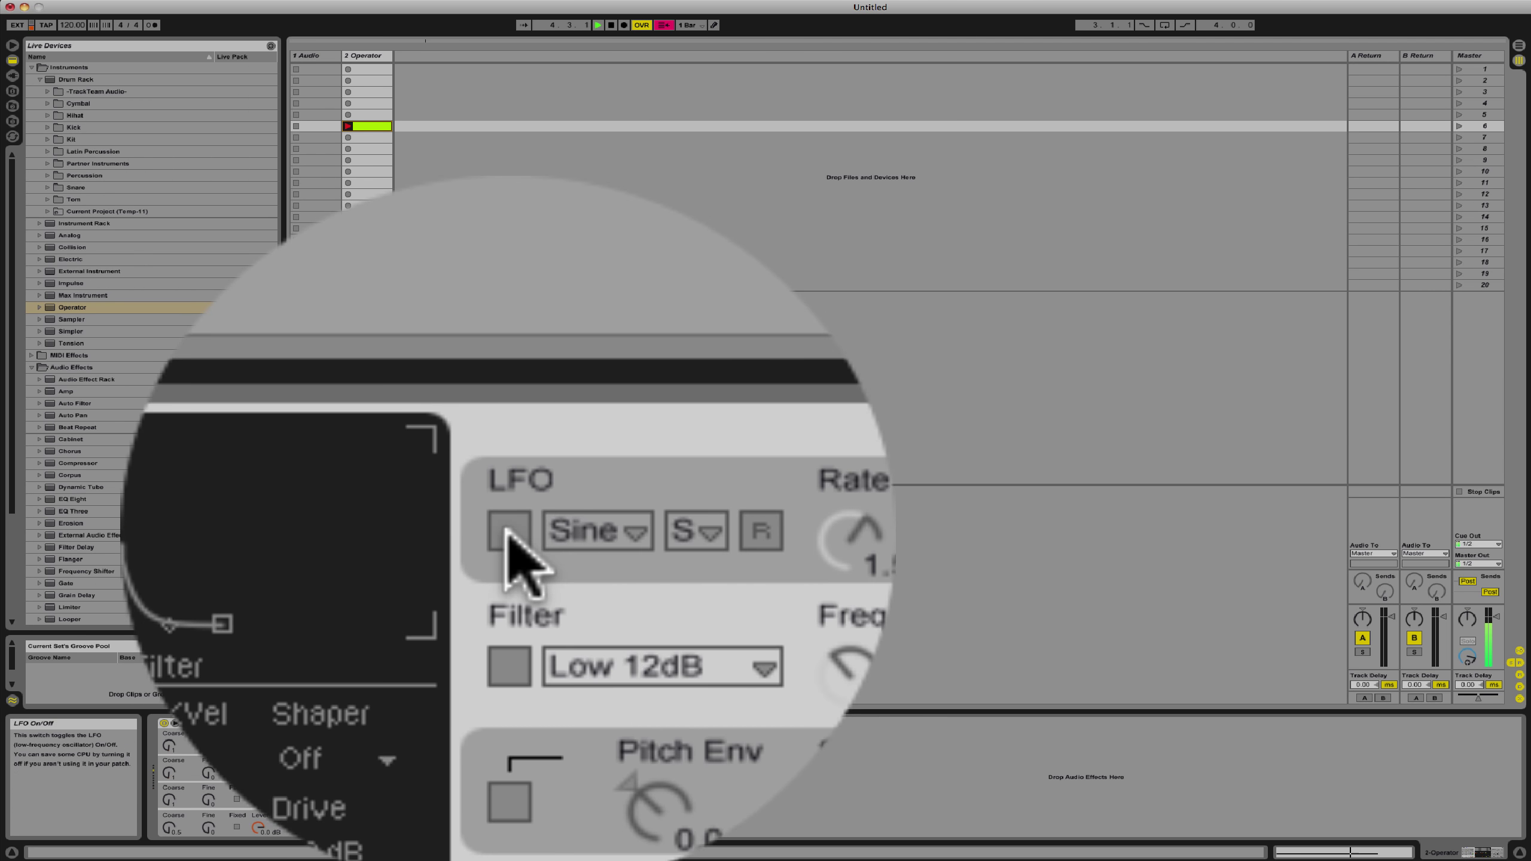
Step: Turn on the first Operator's LFO and Low 12dB filter, and reshape its oscillator volume envelopes
{"action": "left_click", "coordinate": [508, 743]}
{"action": "left_click", "coordinate": [509, 771]}
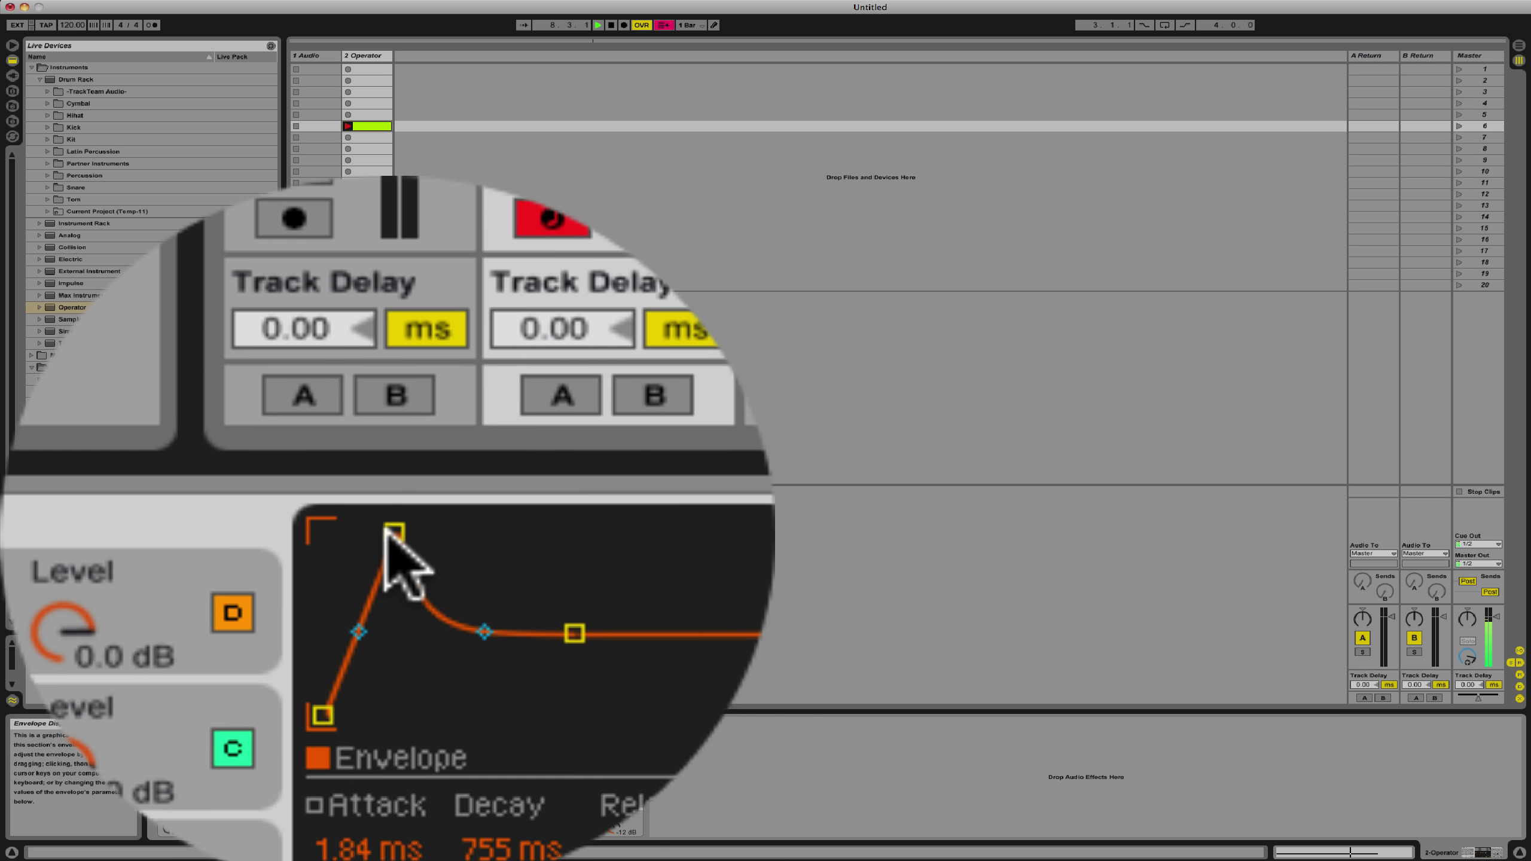
{"action": "left_click_drag", "start_coordinate": [388, 531], "coordinate": [313, 571]}
{"action": "left_click_drag", "start_coordinate": [388, 531], "coordinate": [474, 535]}
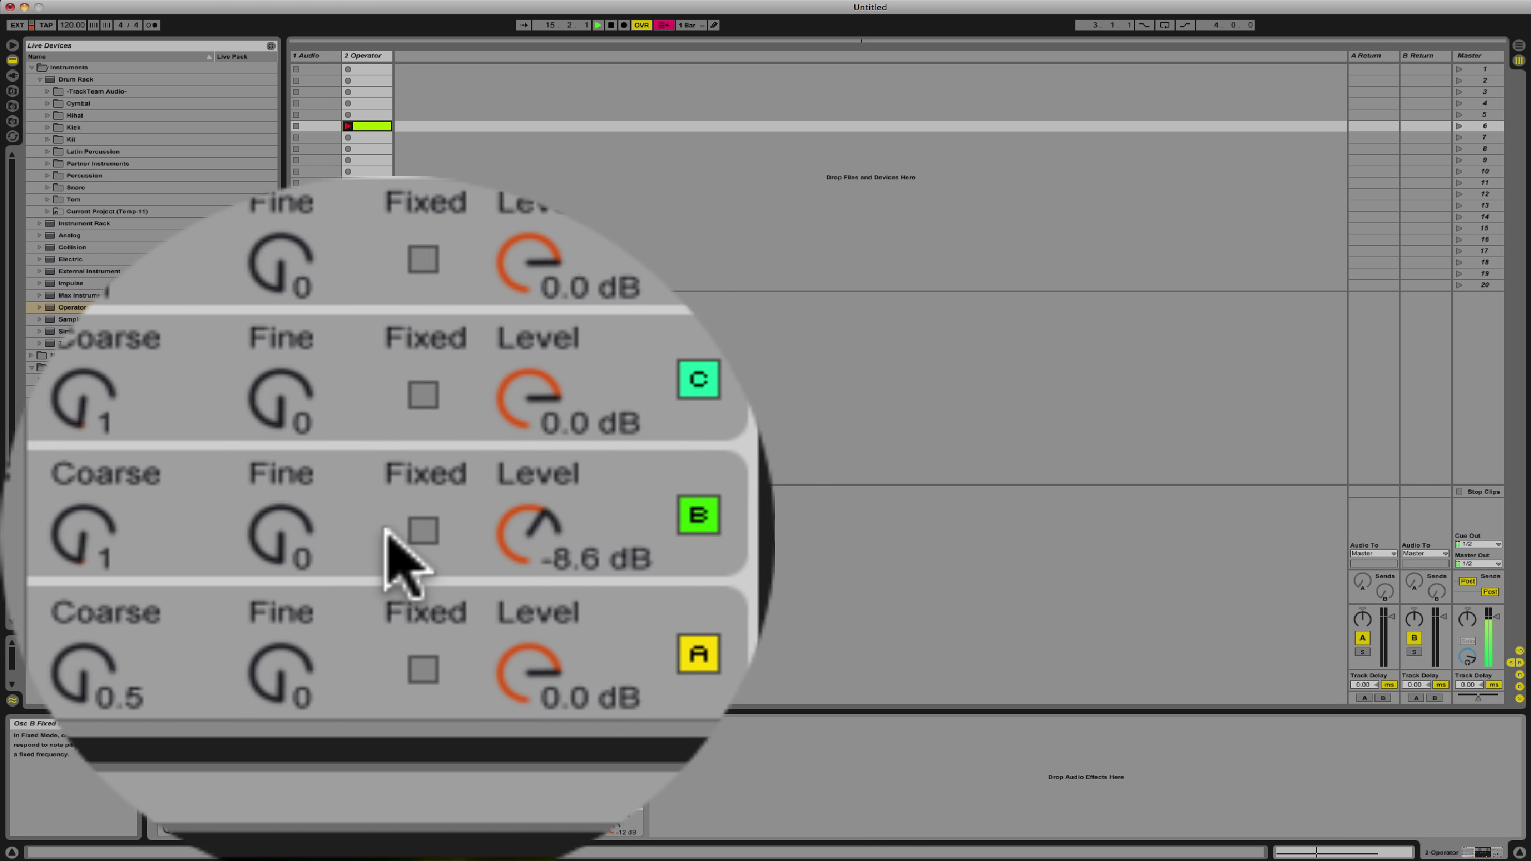
{"action": "left_click", "coordinate": [386, 530]}
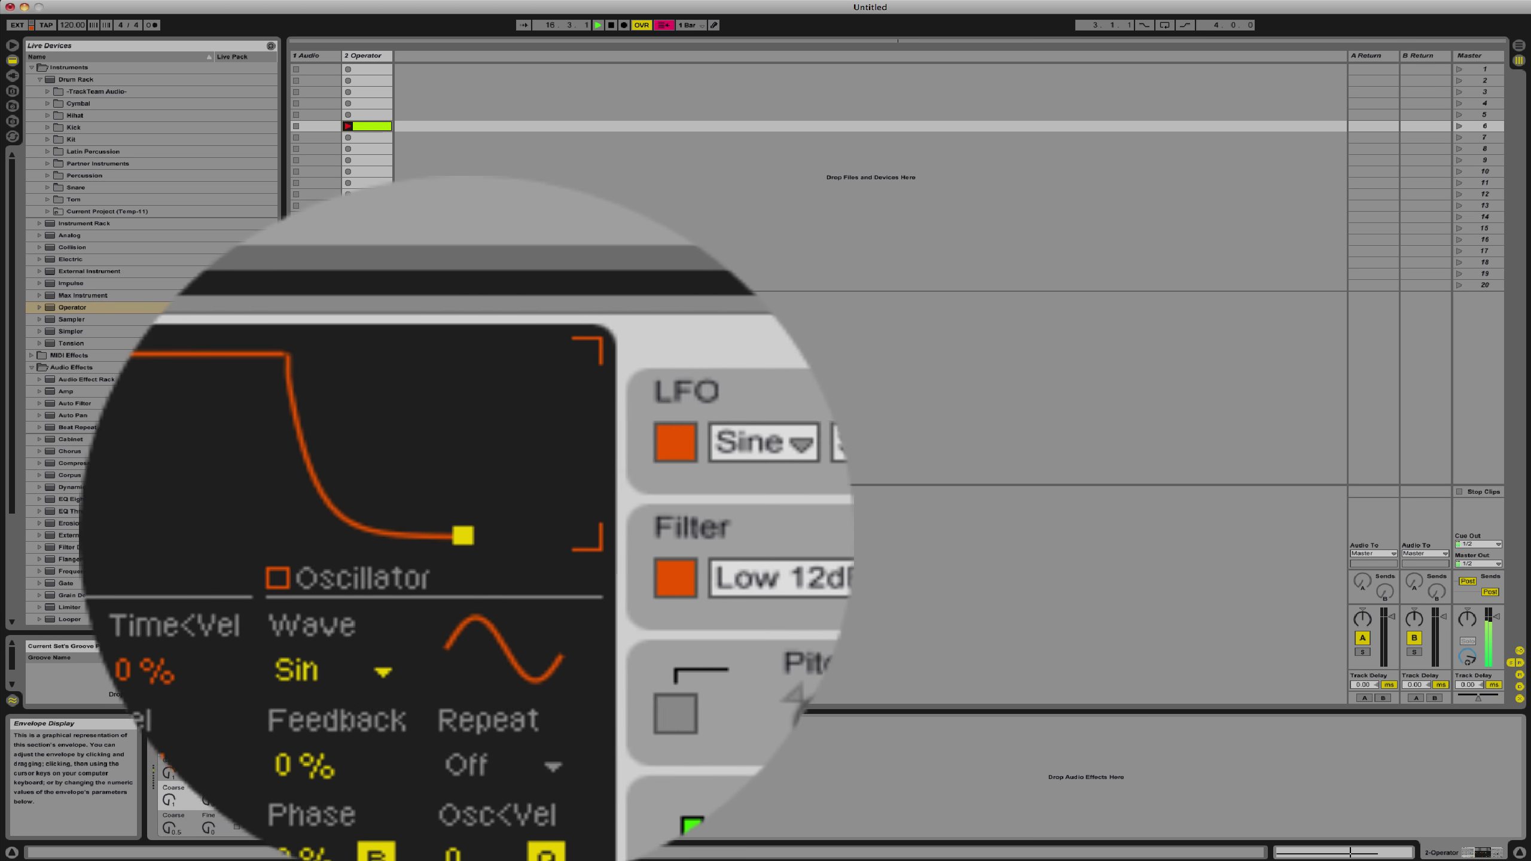
{"action": "left_click_drag", "start_coordinate": [467, 535], "coordinate": [469, 536]}
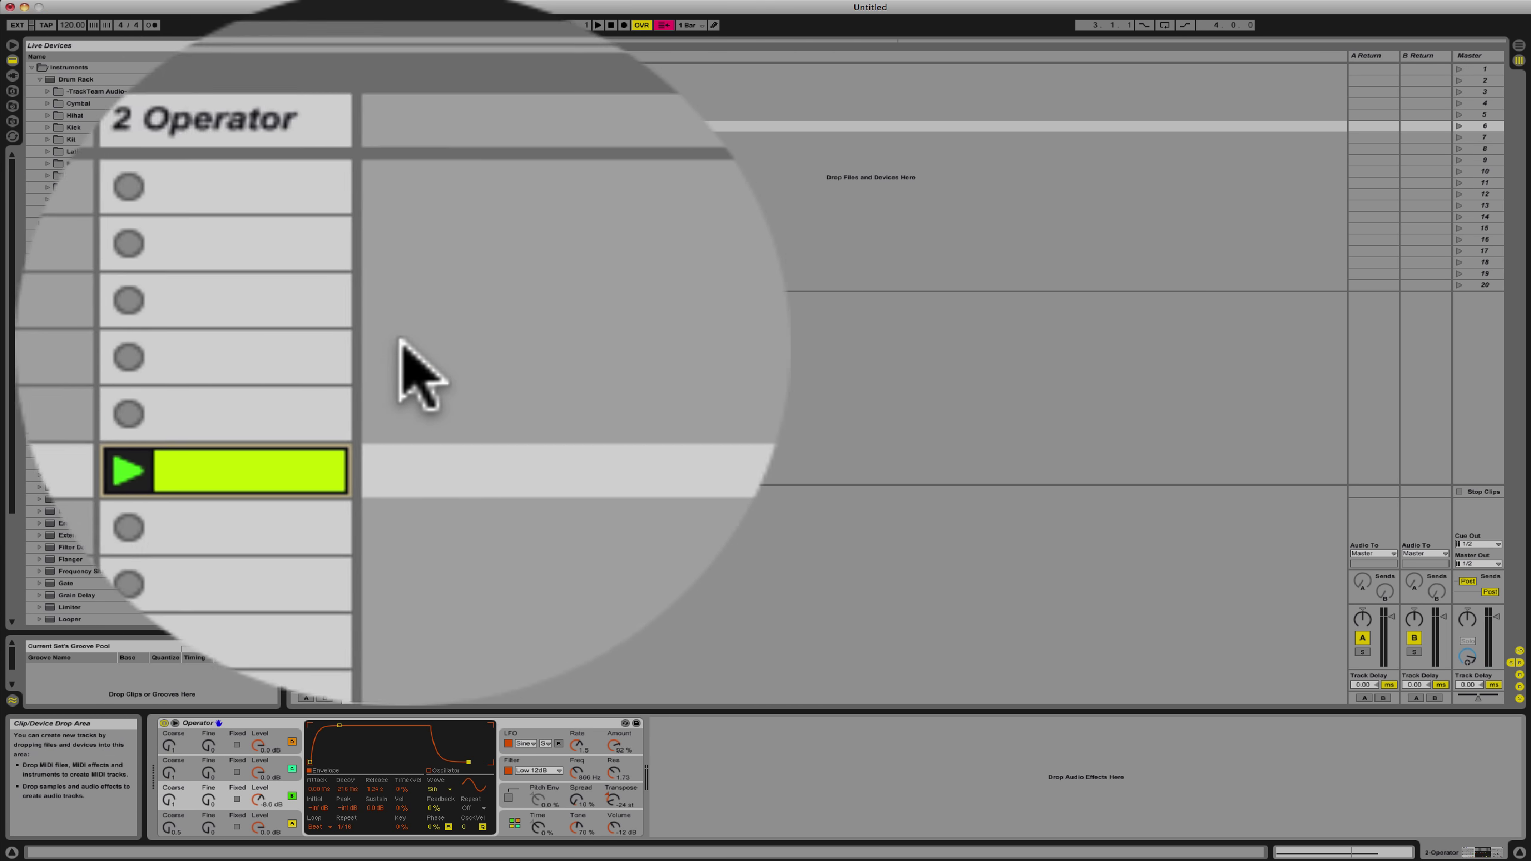
Step: Load Operator onto a new track beside the existing one, and create and launch a clip in its scene 6 slot
{"action": "left_click", "coordinate": [387, 103]}
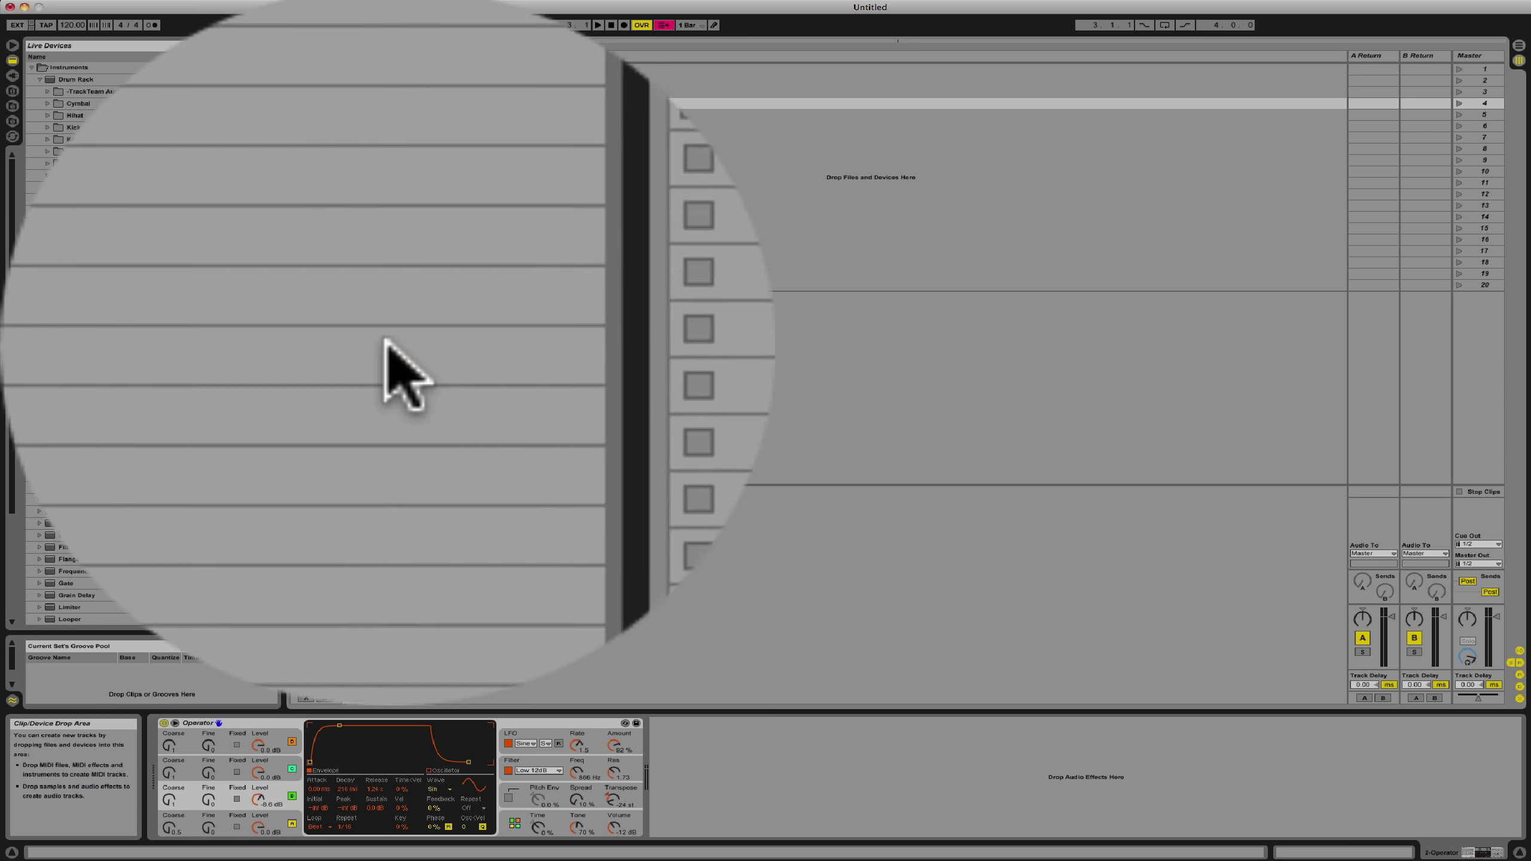
{"action": "left_click_drag", "start_coordinate": [239, 341], "coordinate": [435, 340]}
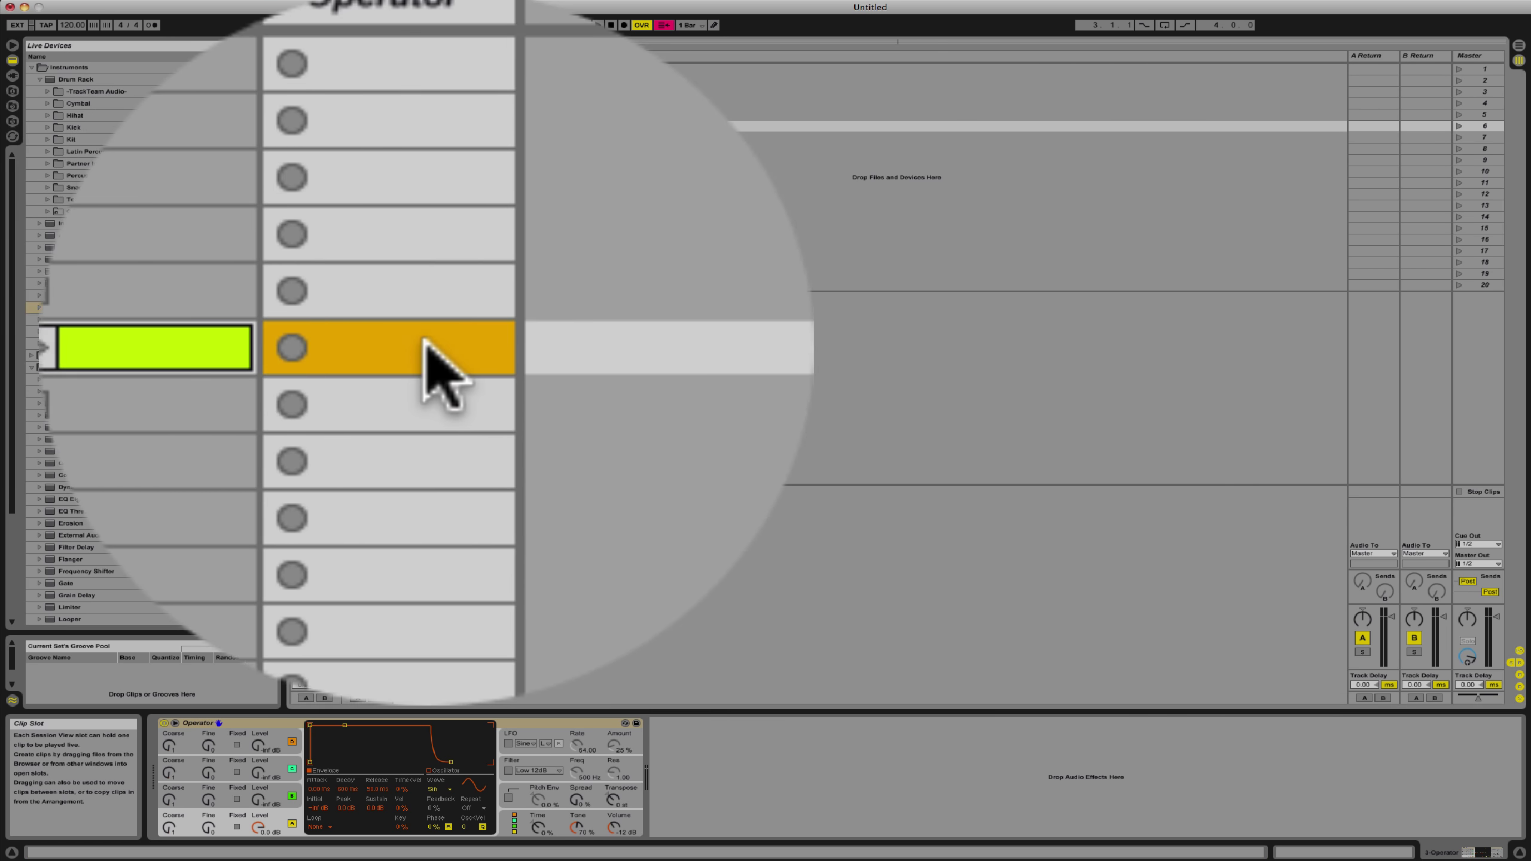
{"action": "double_click", "coordinate": [413, 341]}
{"action": "left_click", "coordinate": [404, 341]}
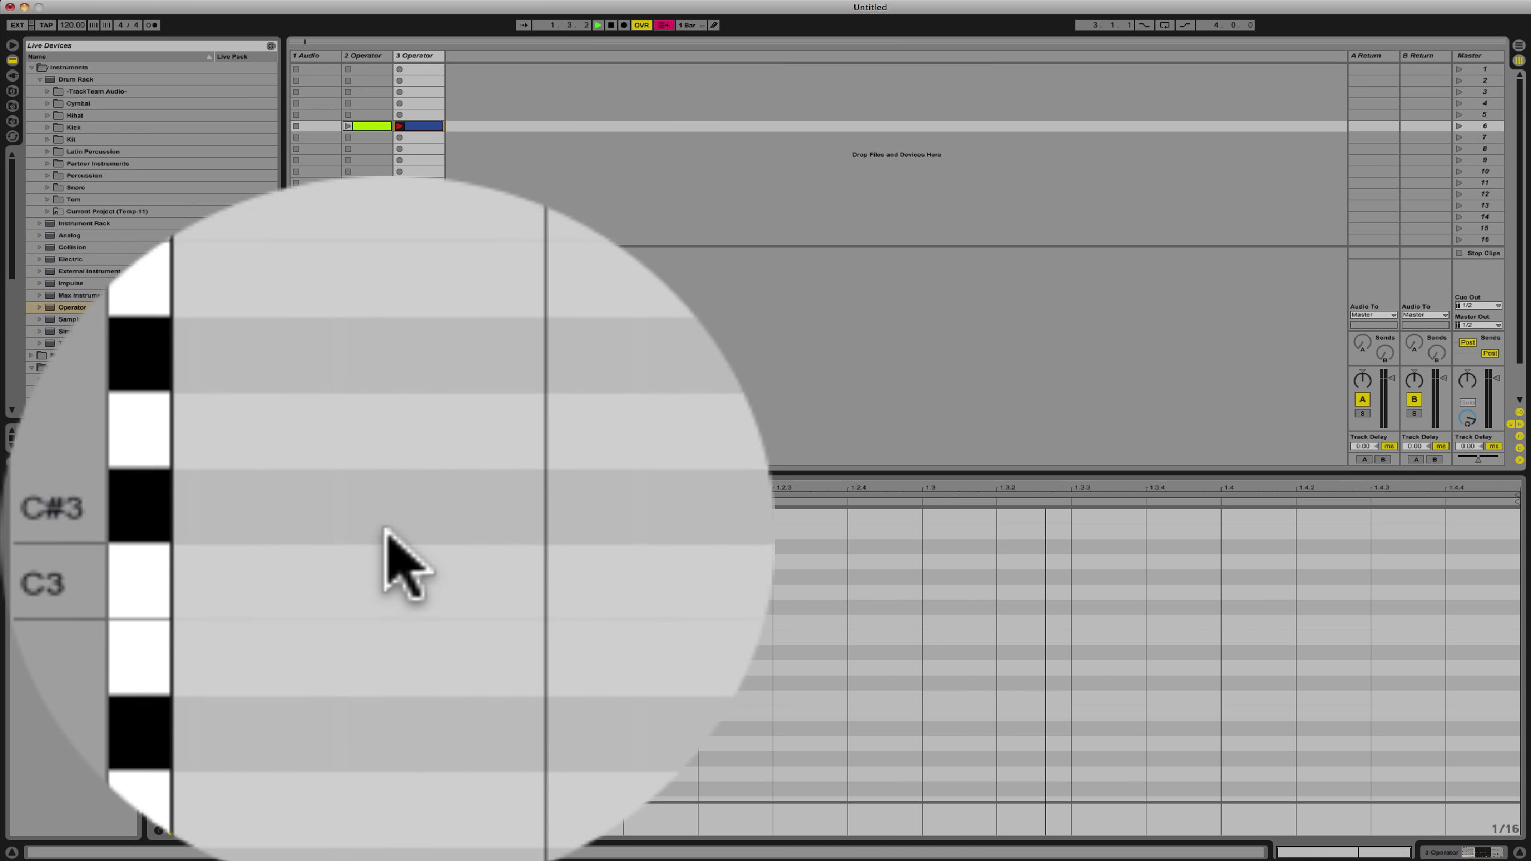
Step: Add a sustained note to the new clip, extend it along the clip, and bring the new track's Operator back into view
{"action": "double_click", "coordinate": [389, 539]}
{"action": "double_click", "coordinate": [386, 537]}
{"action": "left_click_drag", "start_coordinate": [399, 698], "coordinate": [1354, 698]}
{"action": "left_click", "coordinate": [1444, 852]}
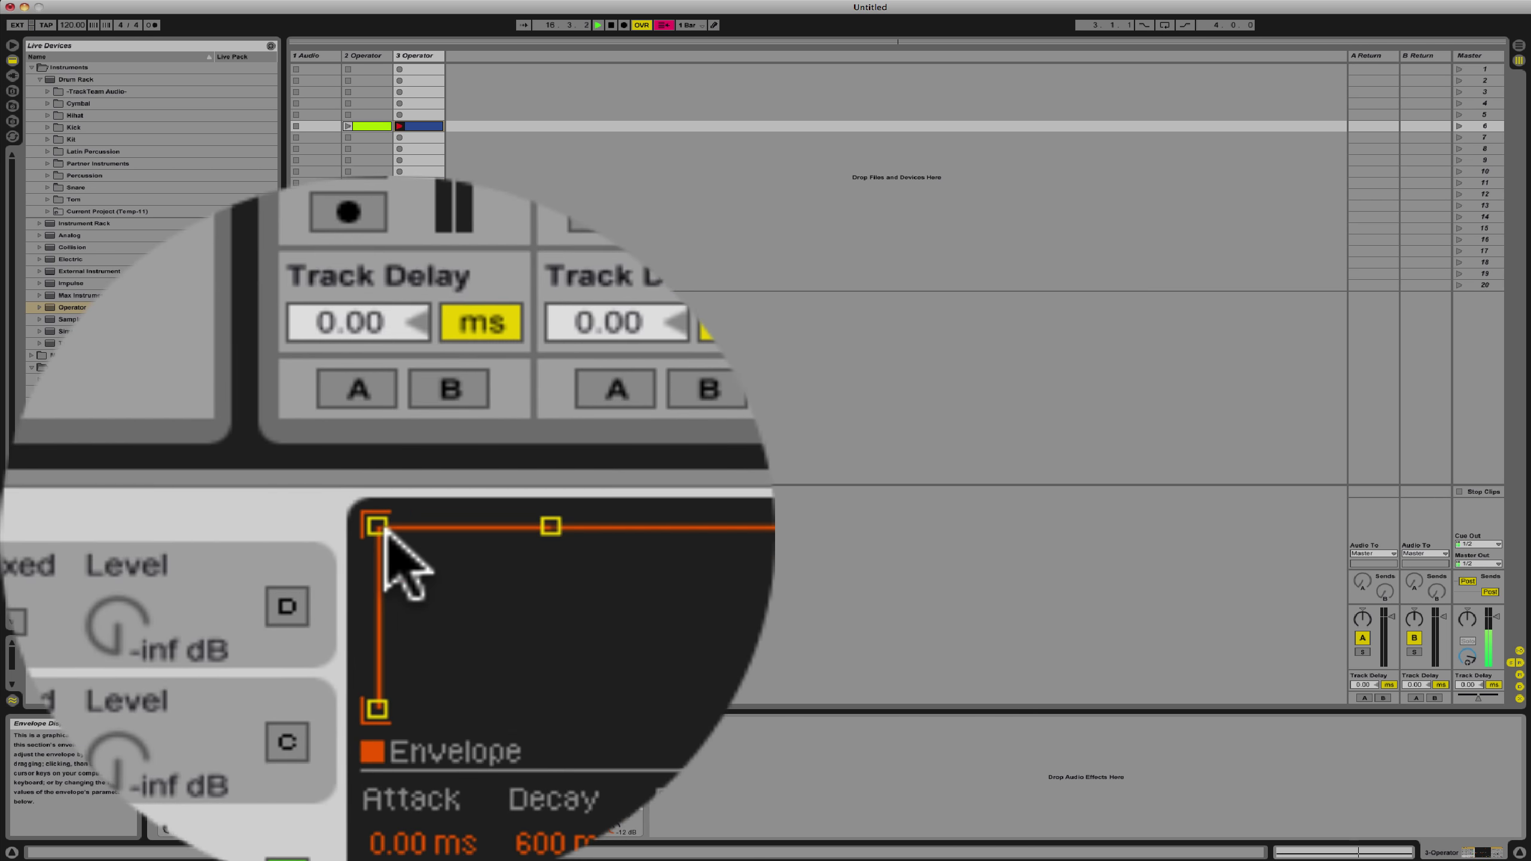
Step: Shape oscillator B's volume envelope and level at -3.4 dB, and set oscillator A's Coarse to 0.5
{"action": "left_click_drag", "start_coordinate": [284, 461], "coordinate": [283, 644]}
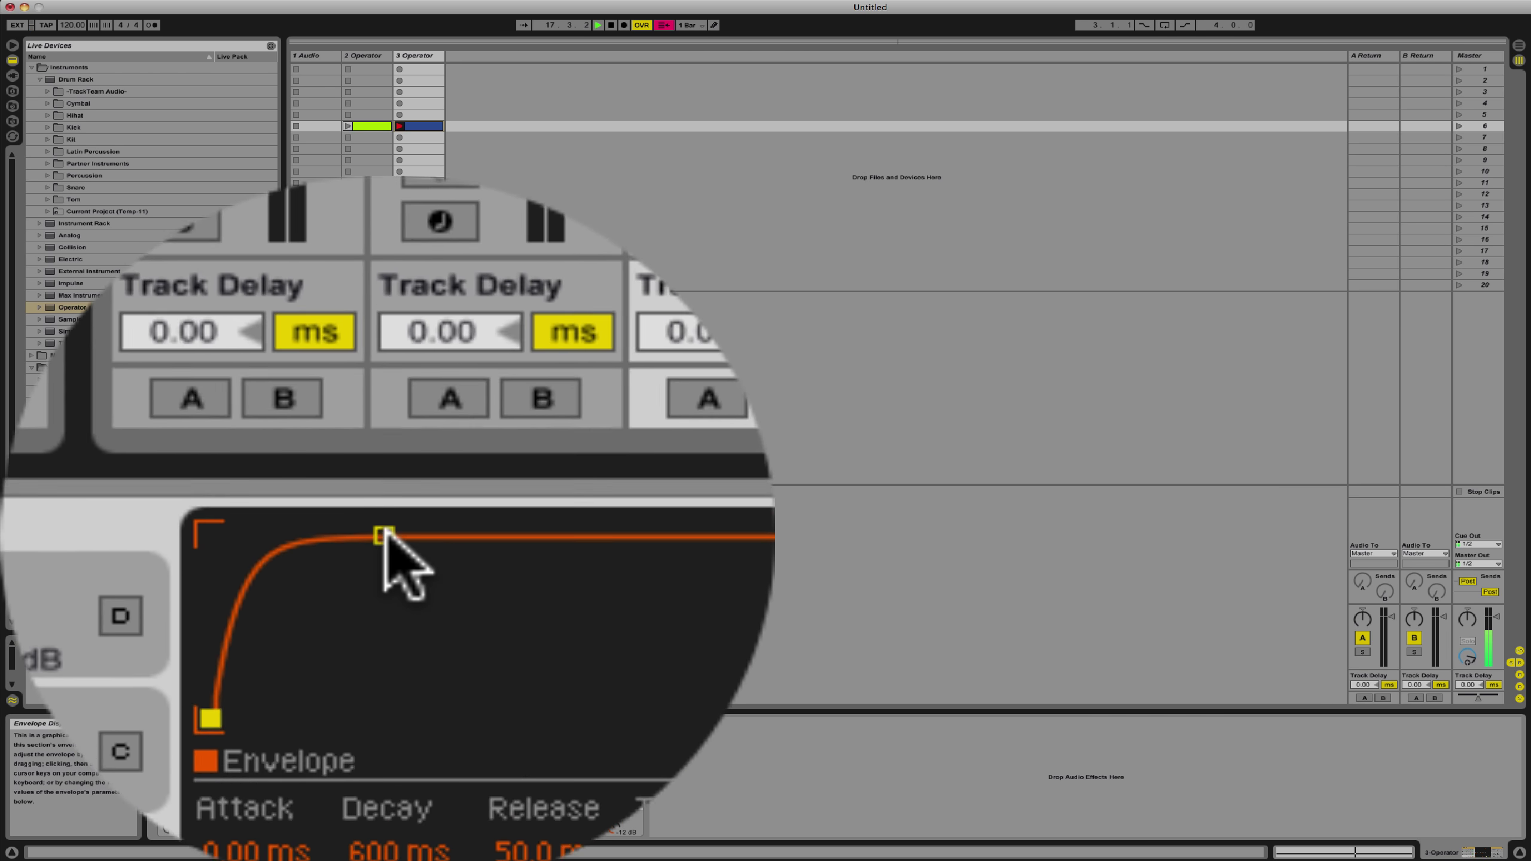
{"action": "left_click_drag", "start_coordinate": [376, 538], "coordinate": [395, 535]}
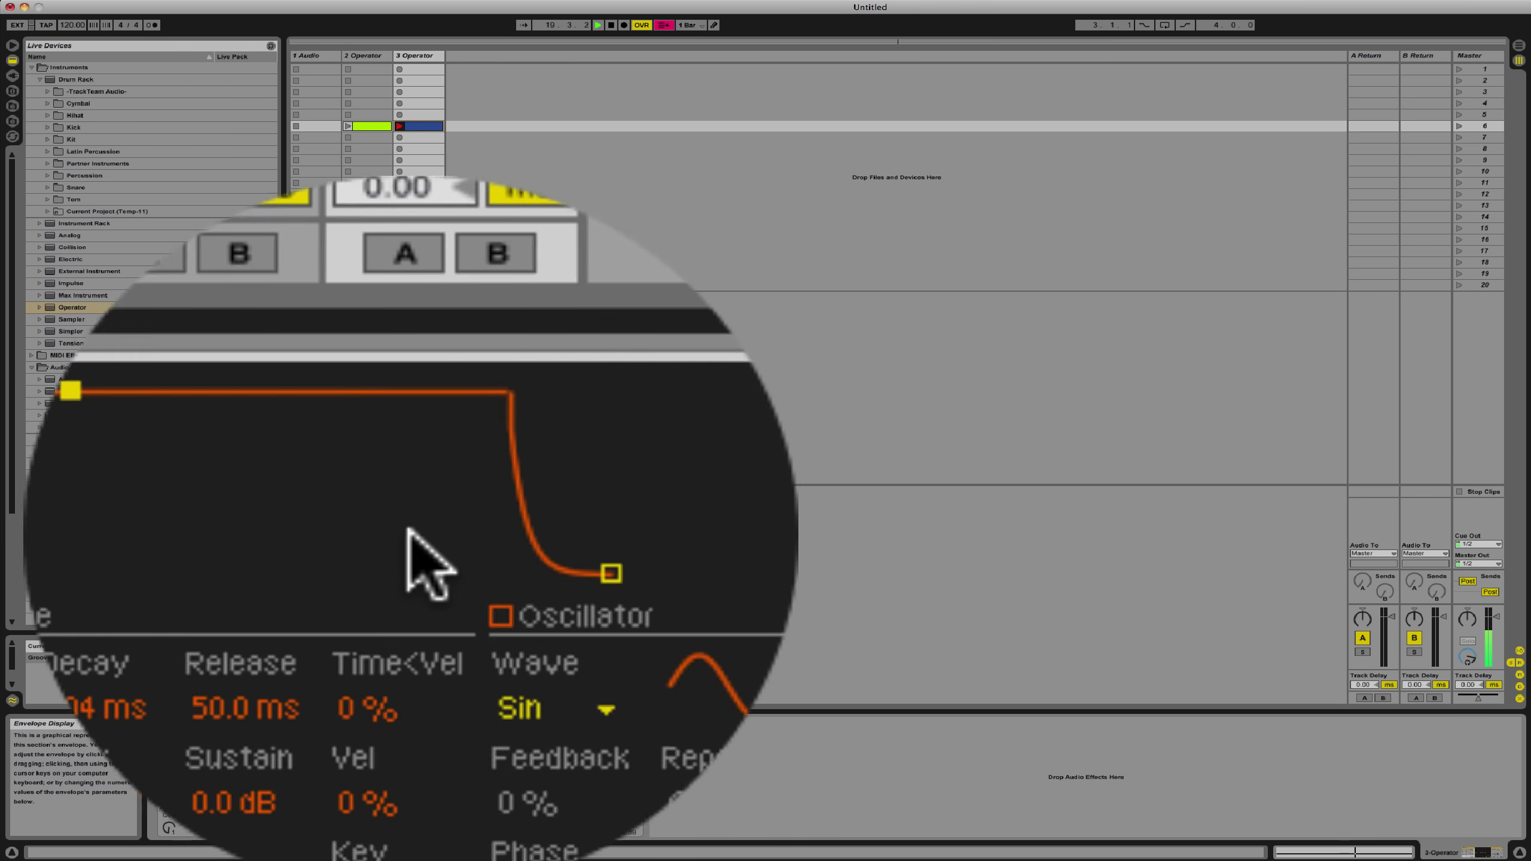
{"action": "left_click_drag", "start_coordinate": [615, 554], "coordinate": [615, 623]}
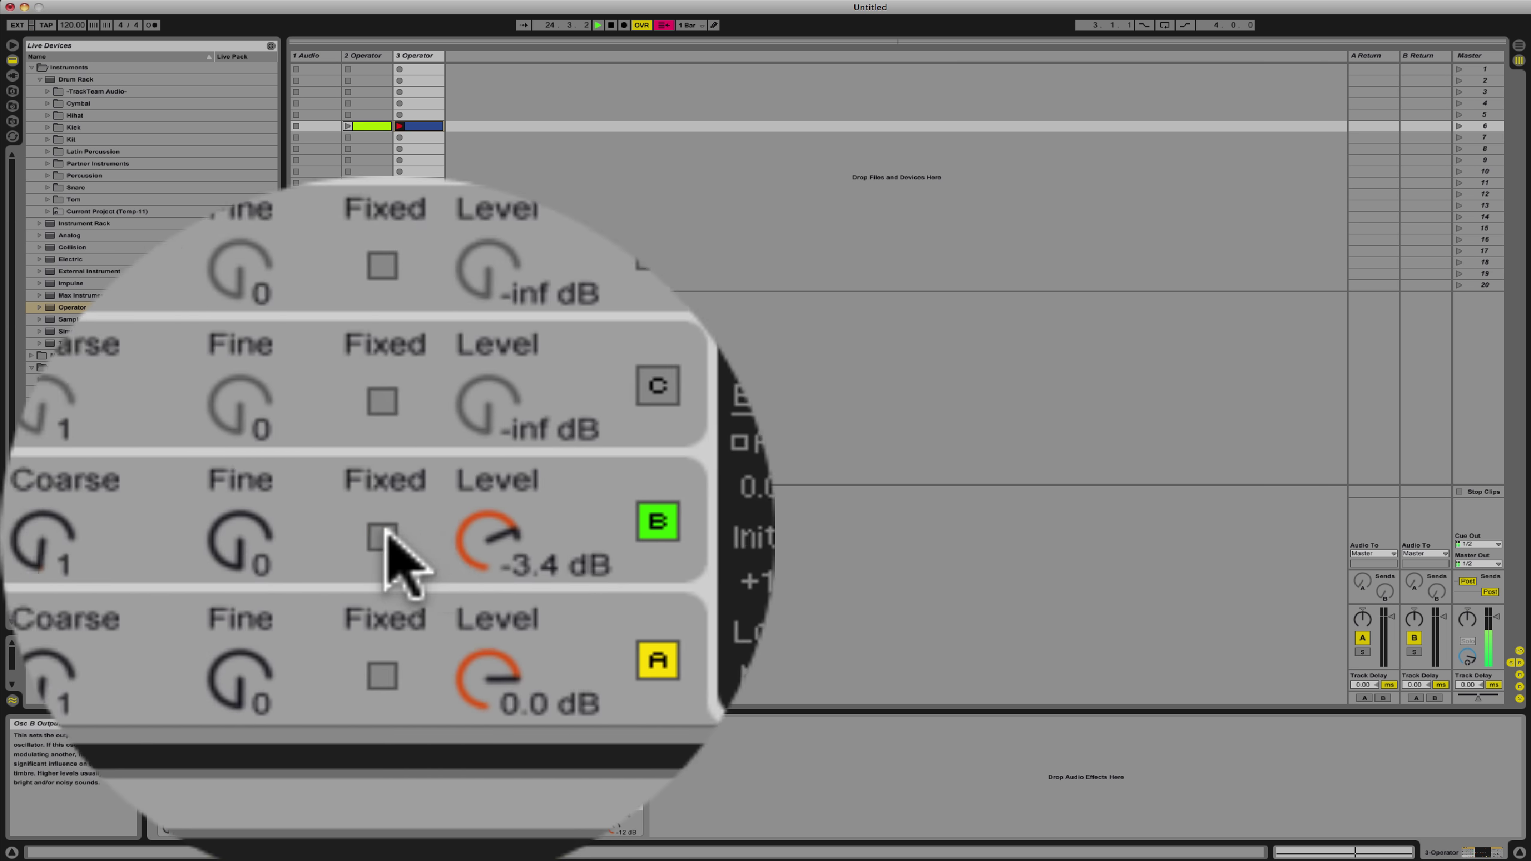
{"action": "mouse_move", "coordinate": [404, 548]}
{"action": "left_mouse_down"}
{"action": "mouse_move", "coordinate": [389, 528]}
{"action": "mouse_move", "coordinate": [388, 554]}
{"action": "left_mouse_up"}
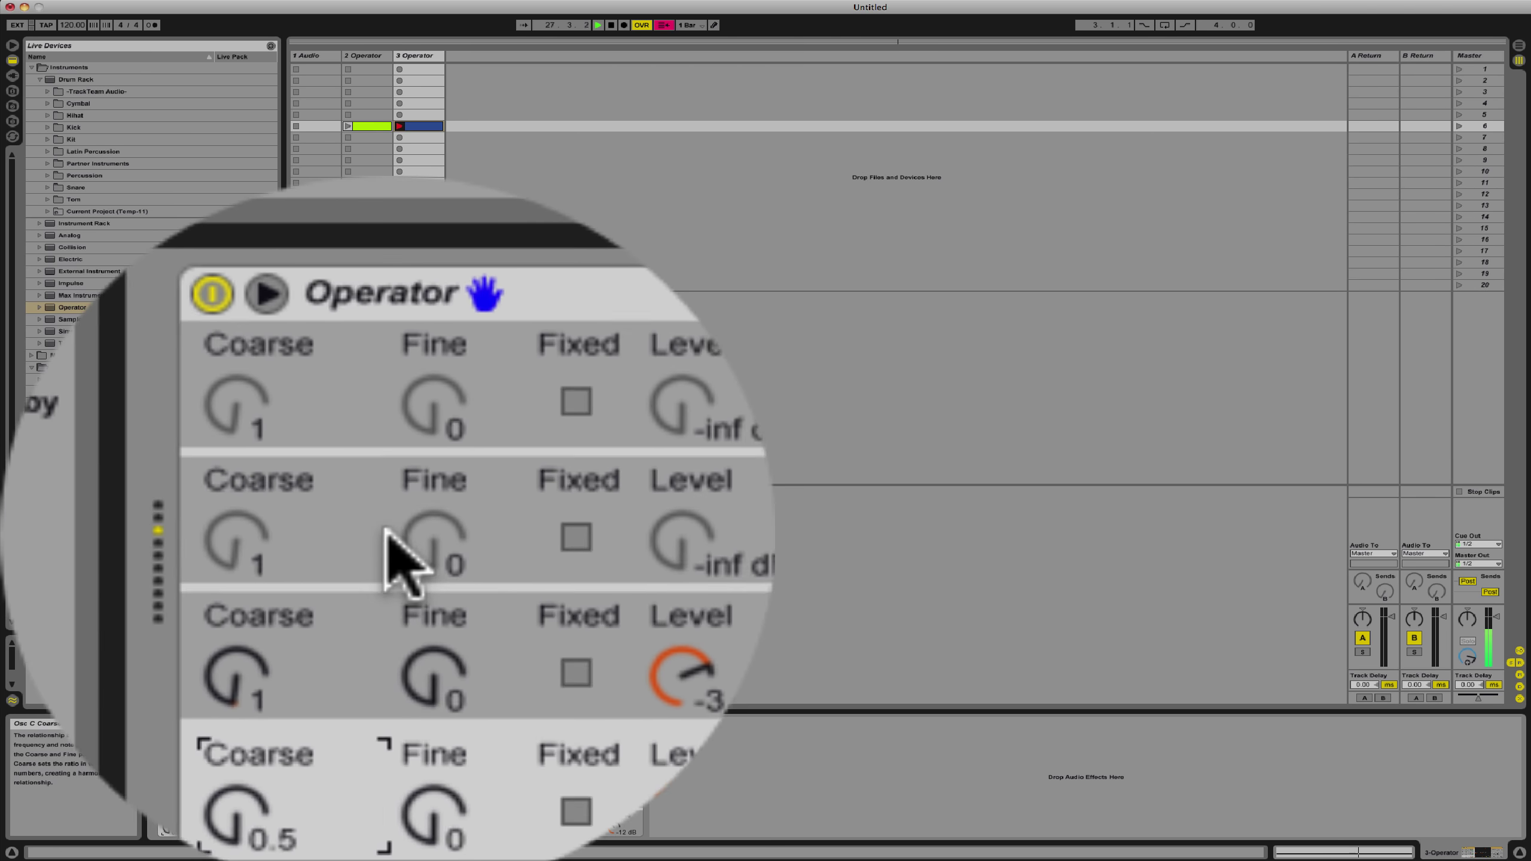
Step: Raise oscillator C's output level and set its waveform to Square D
{"action": "left_click", "coordinate": [386, 530]}
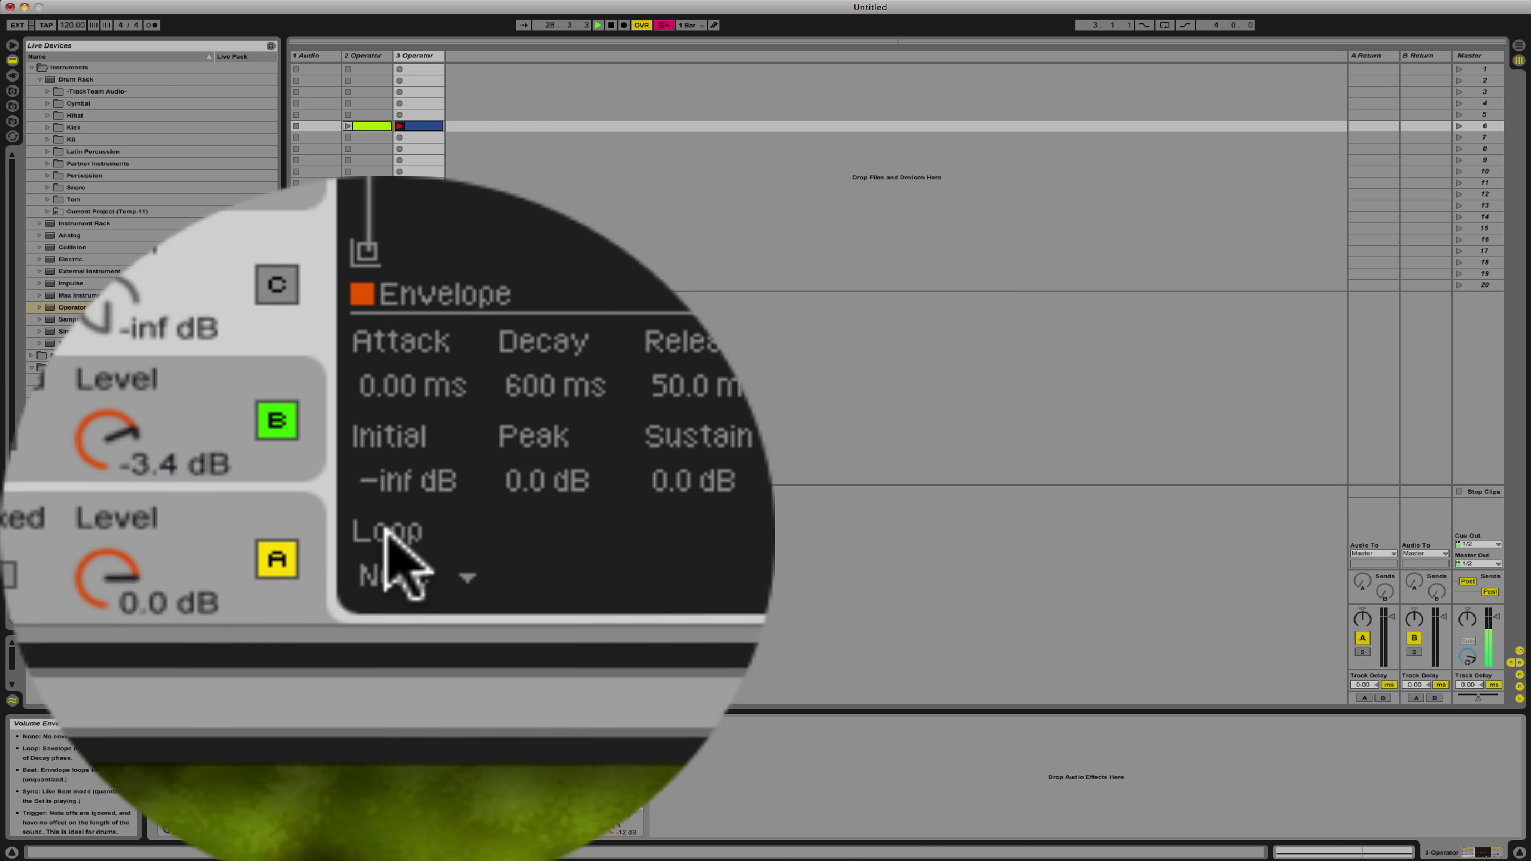
{"action": "left_click_drag", "start_coordinate": [401, 550], "coordinate": [401, 500]}
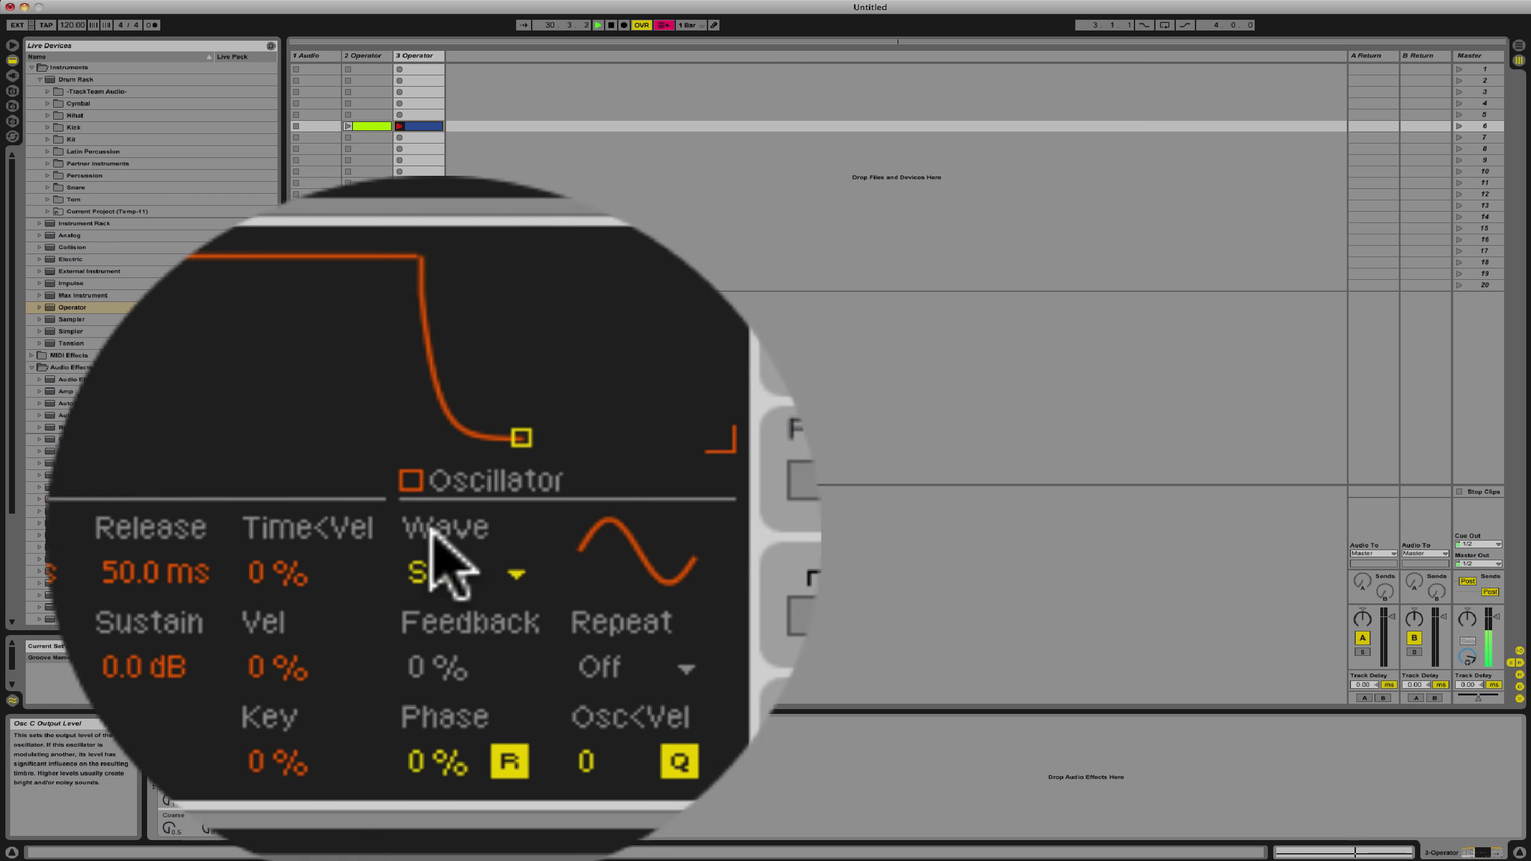
{"action": "left_click", "coordinate": [439, 529]}
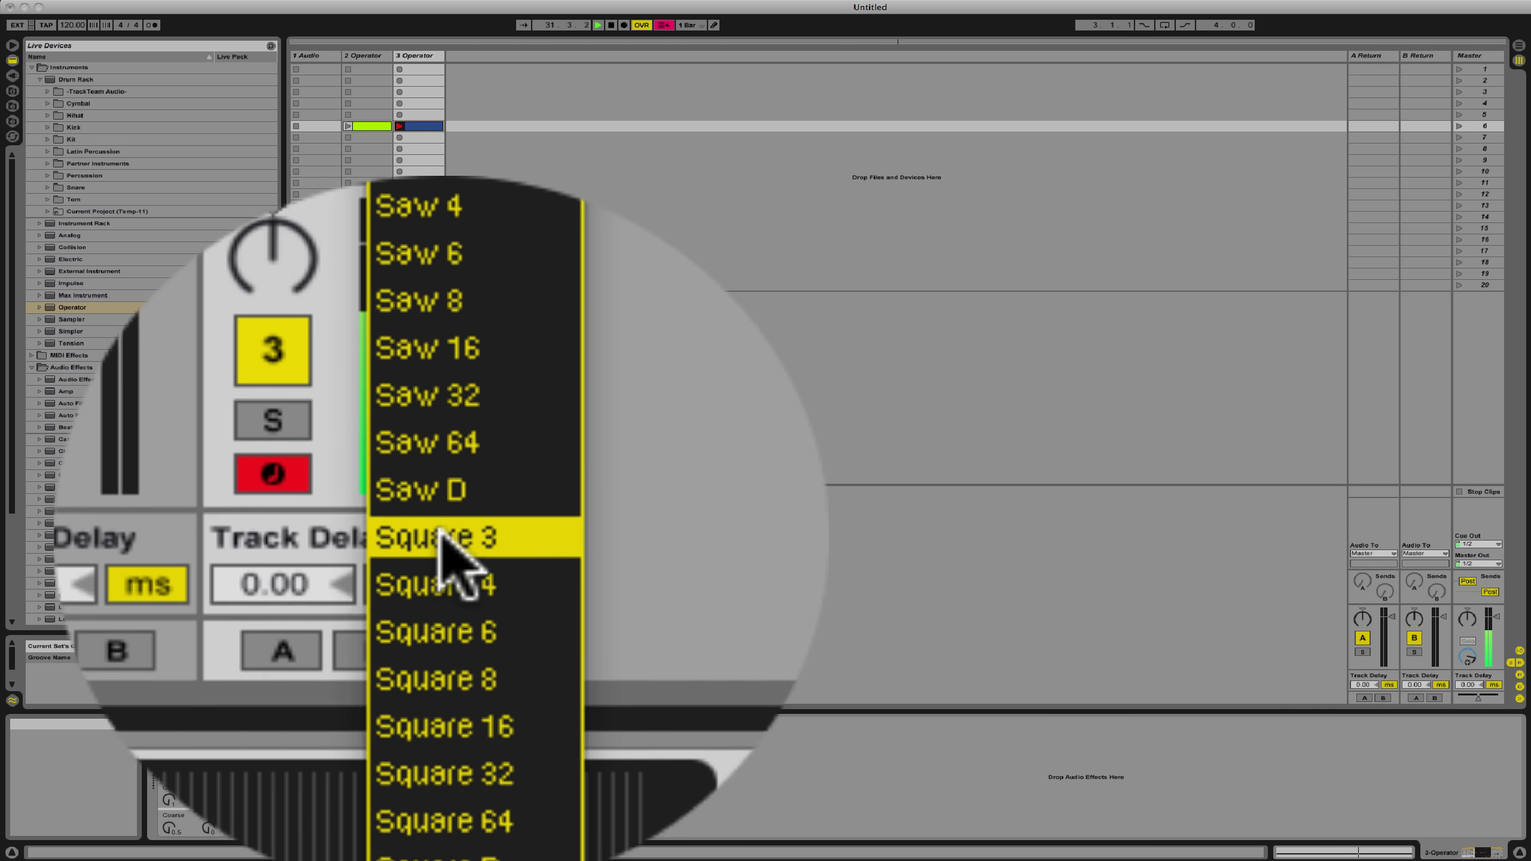
{"action": "left_click", "coordinate": [440, 530]}
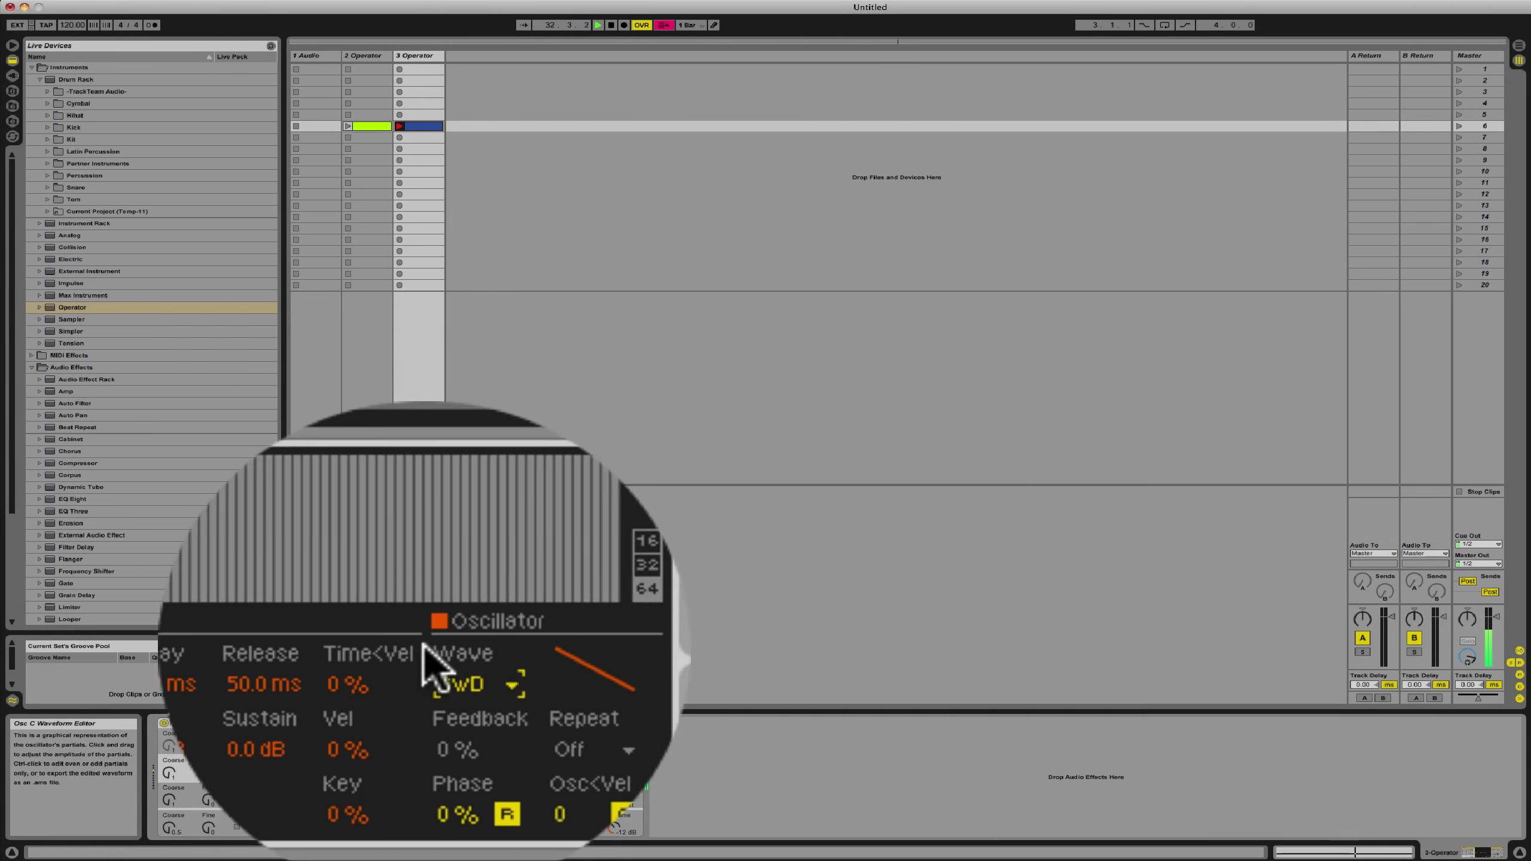
{"action": "left_click", "coordinate": [431, 709]}
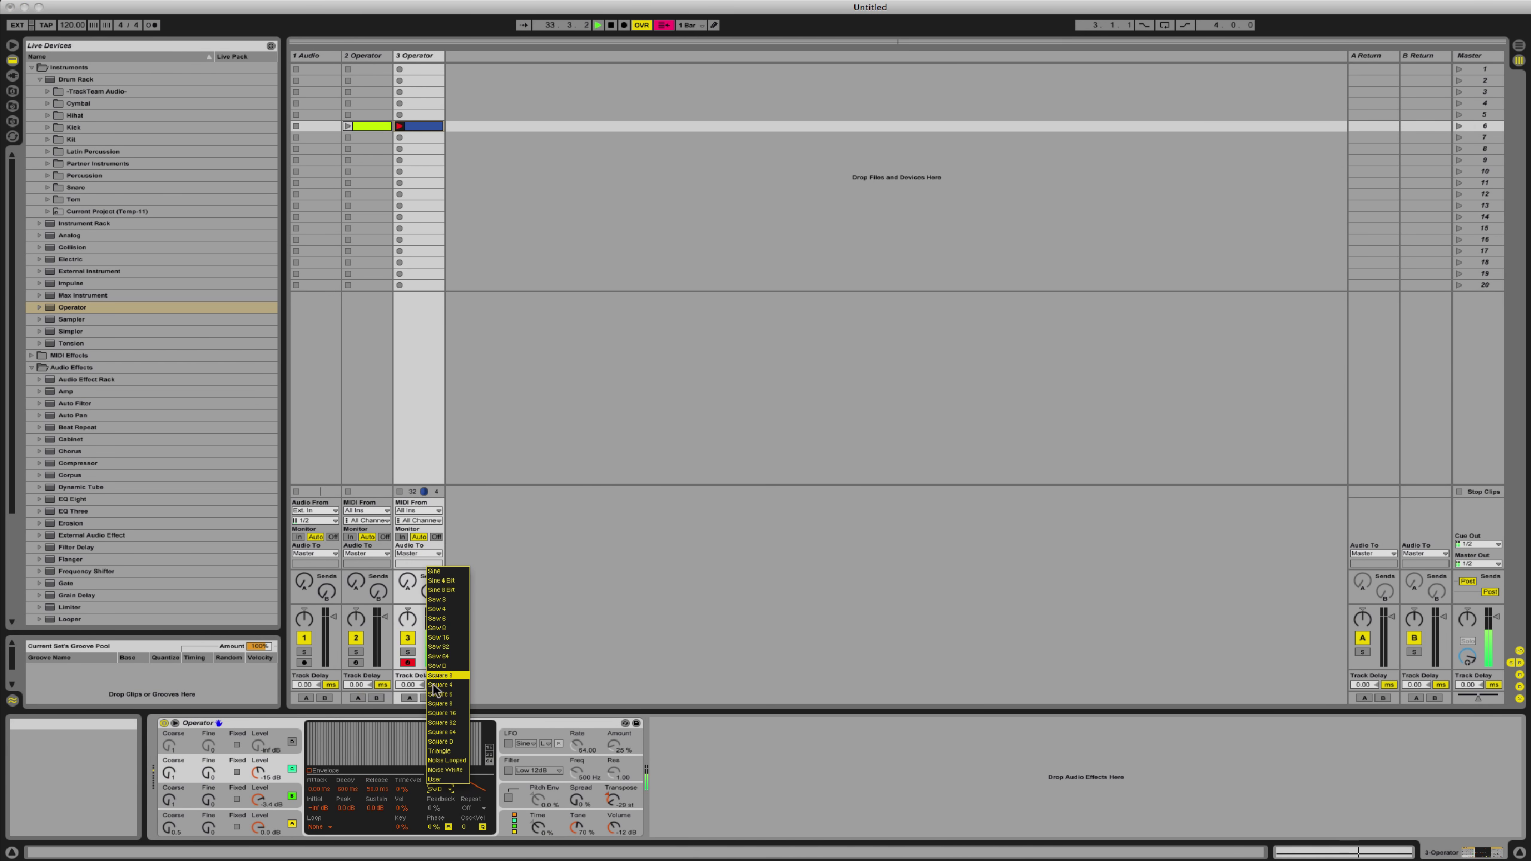
{"action": "left_click", "coordinate": [436, 741]}
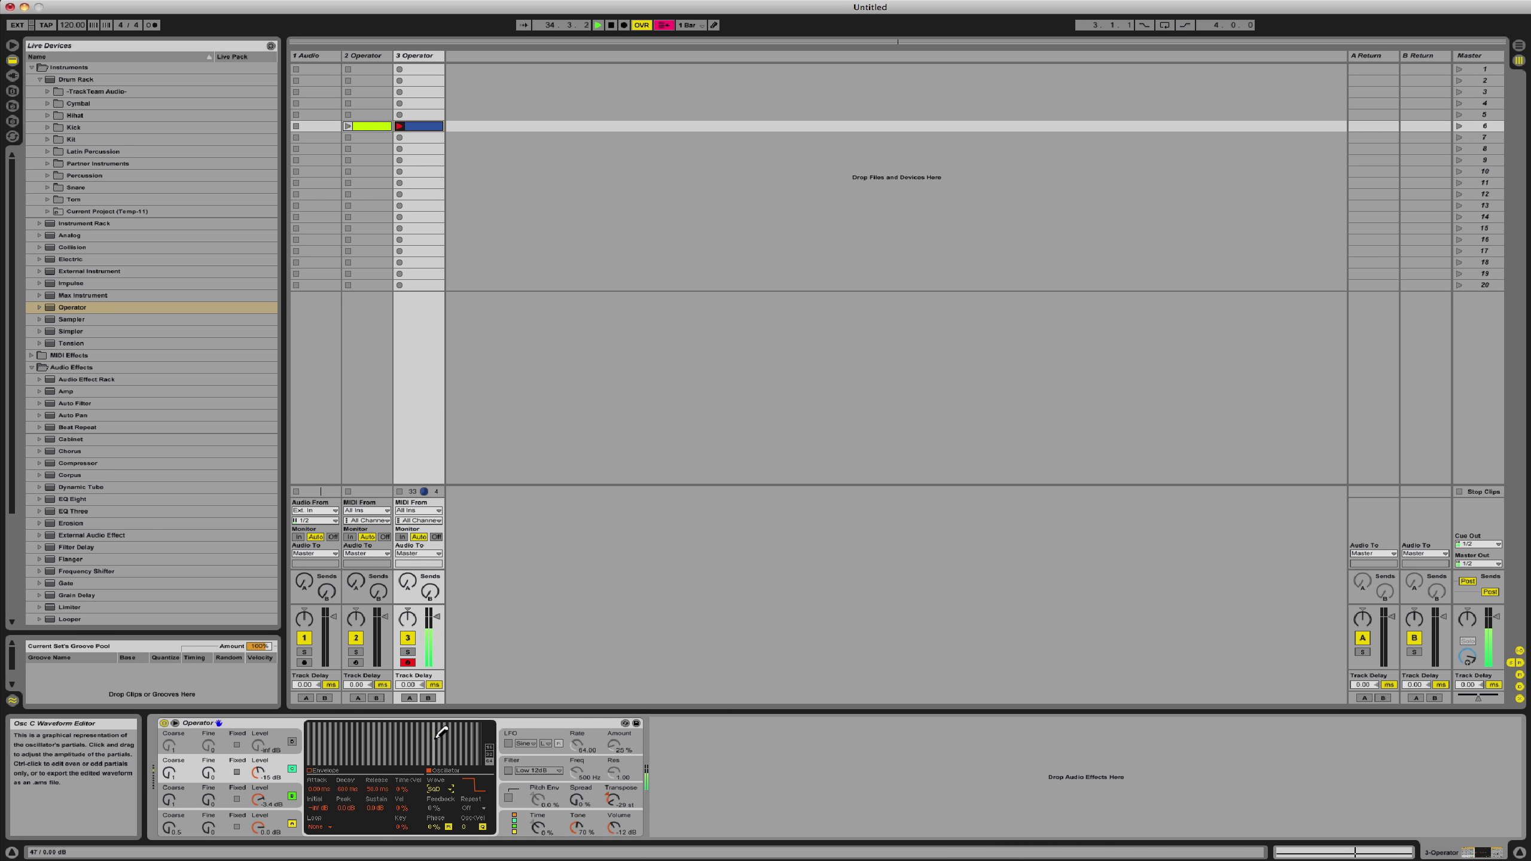
Step: Raise oscillator D's output level to 0.0 dB and set its waveform to Triangle
{"action": "left_click", "coordinate": [211, 745]}
{"action": "left_click", "coordinate": [315, 827]}
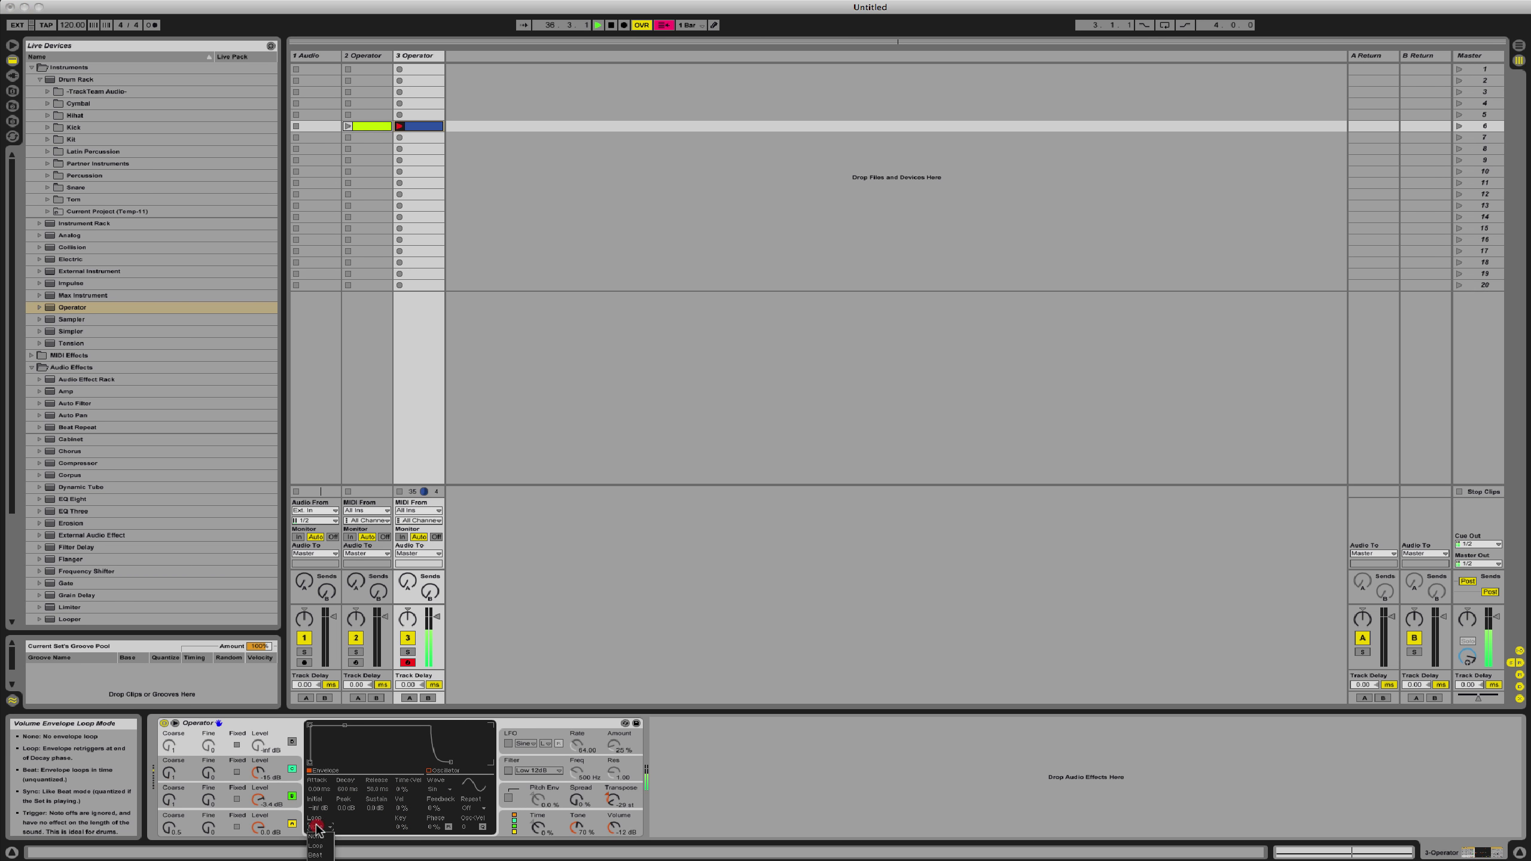
{"action": "left_click", "coordinate": [316, 826]}
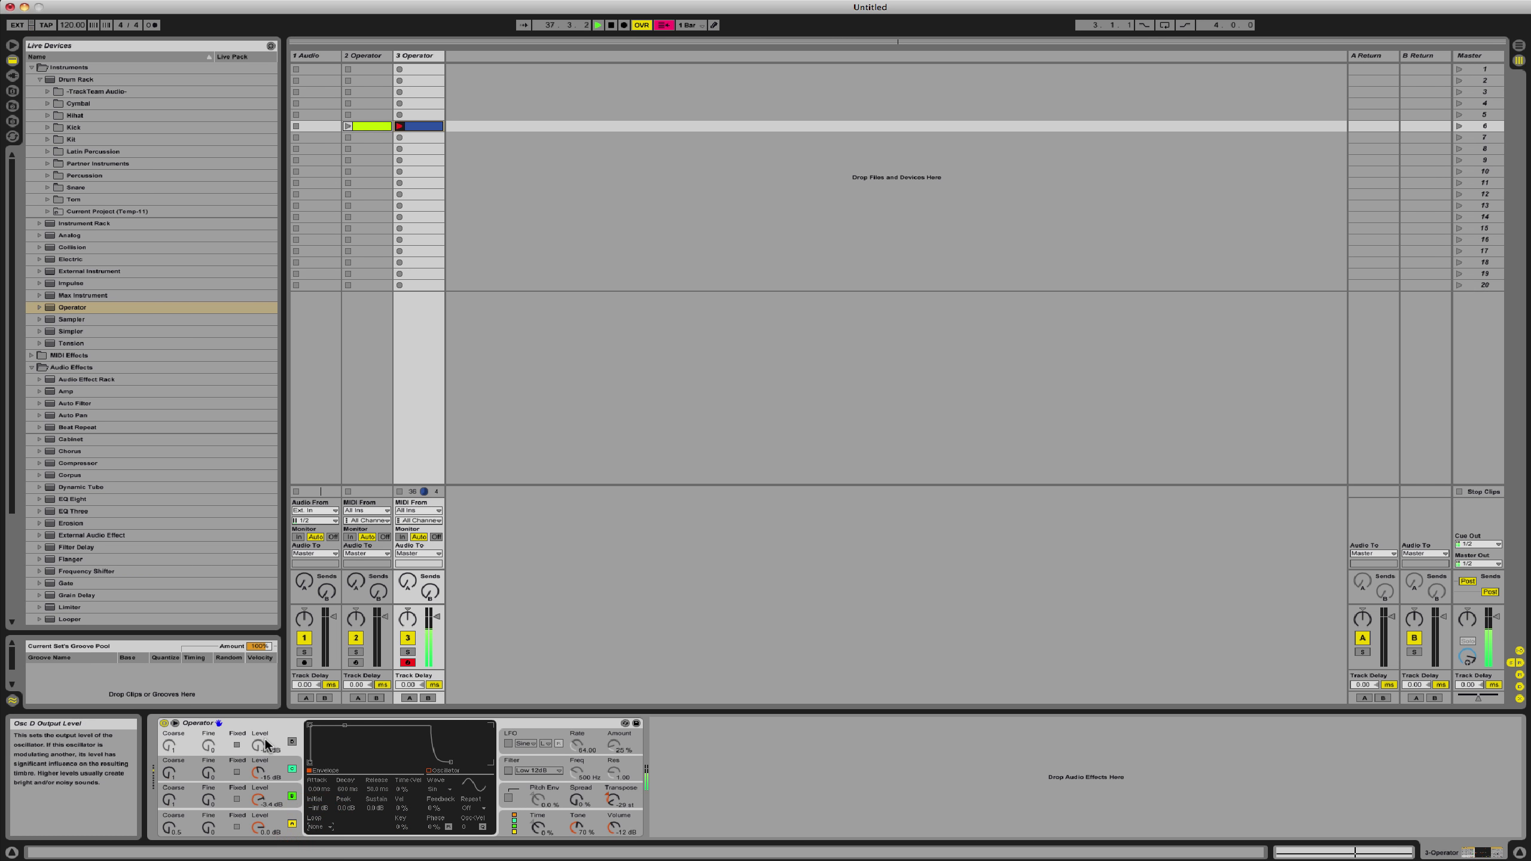
{"action": "left_click", "coordinate": [292, 741]}
{"action": "left_click_drag", "start_coordinate": [258, 746], "coordinate": [258, 718]}
{"action": "left_click", "coordinate": [437, 789]}
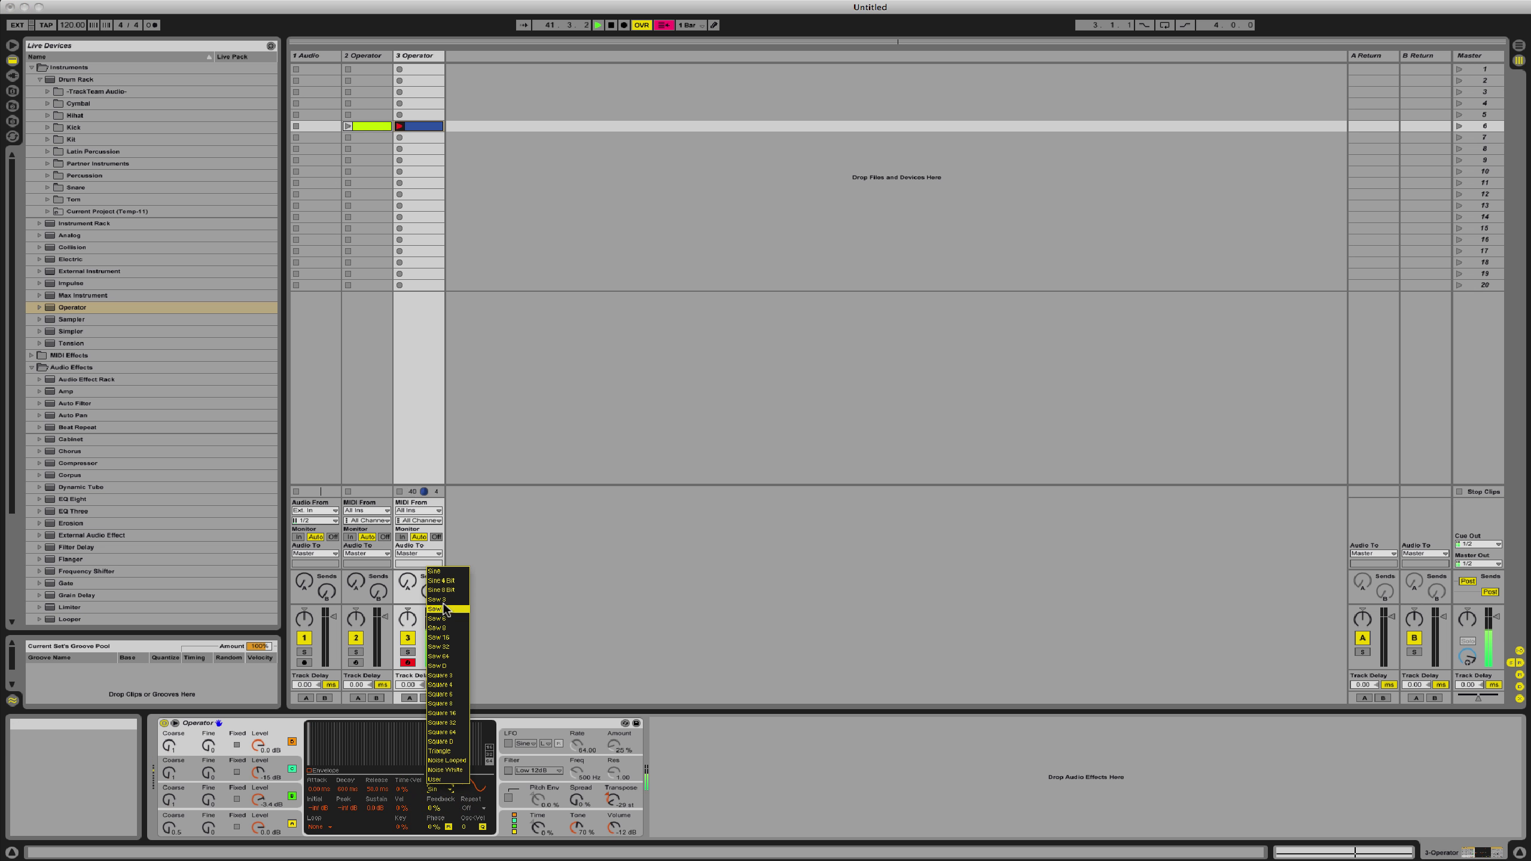
{"action": "left_click", "coordinate": [439, 750]}
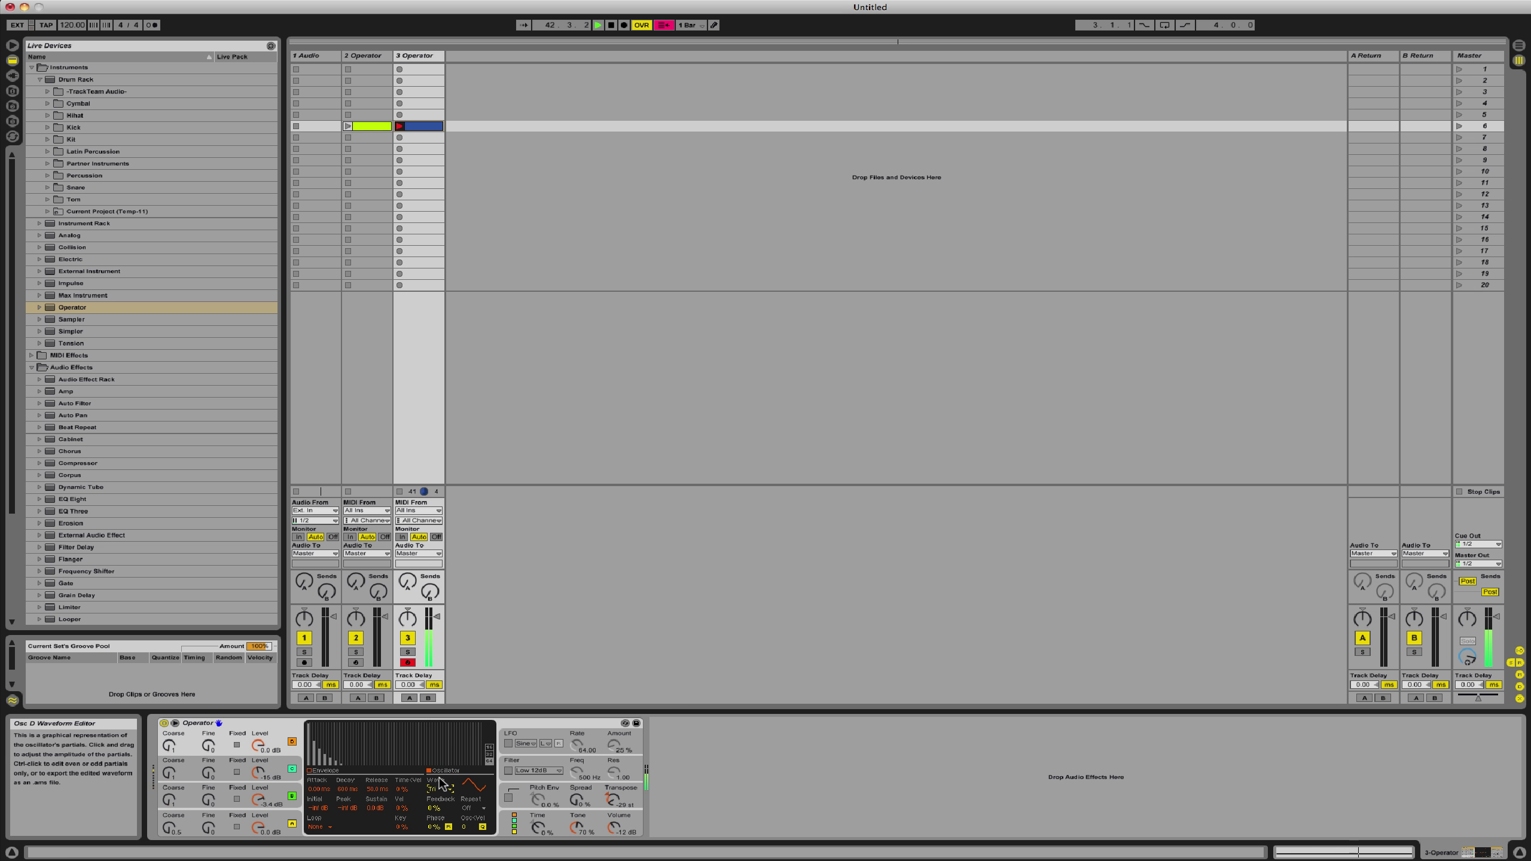
Step: Set oscillator D's volume envelope to the Beat loop mode and select its Repeat rate
{"action": "left_click", "coordinate": [318, 827]}
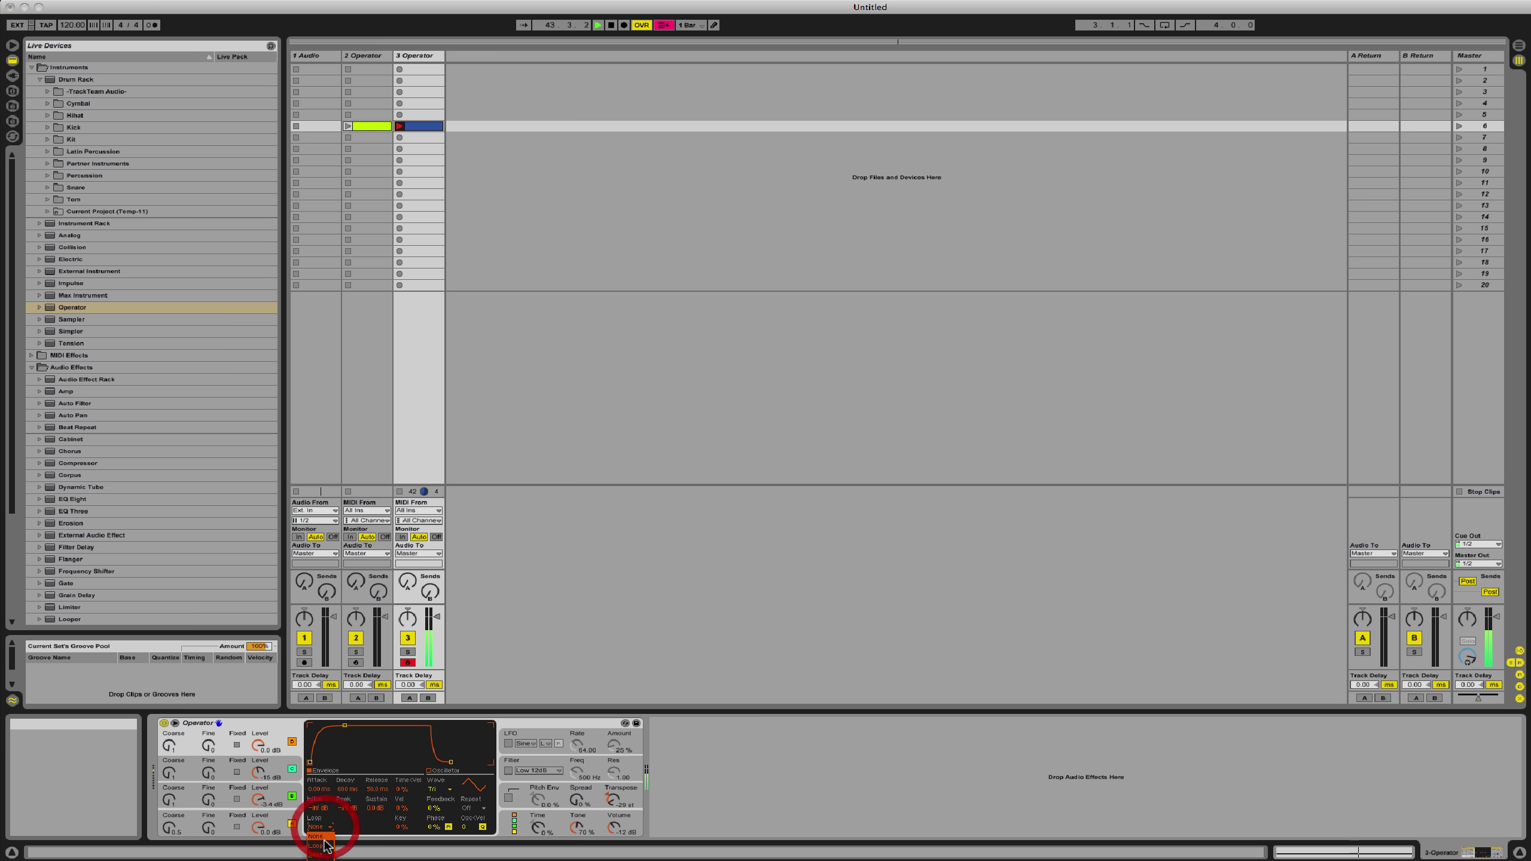
{"action": "left_click", "coordinate": [324, 852]}
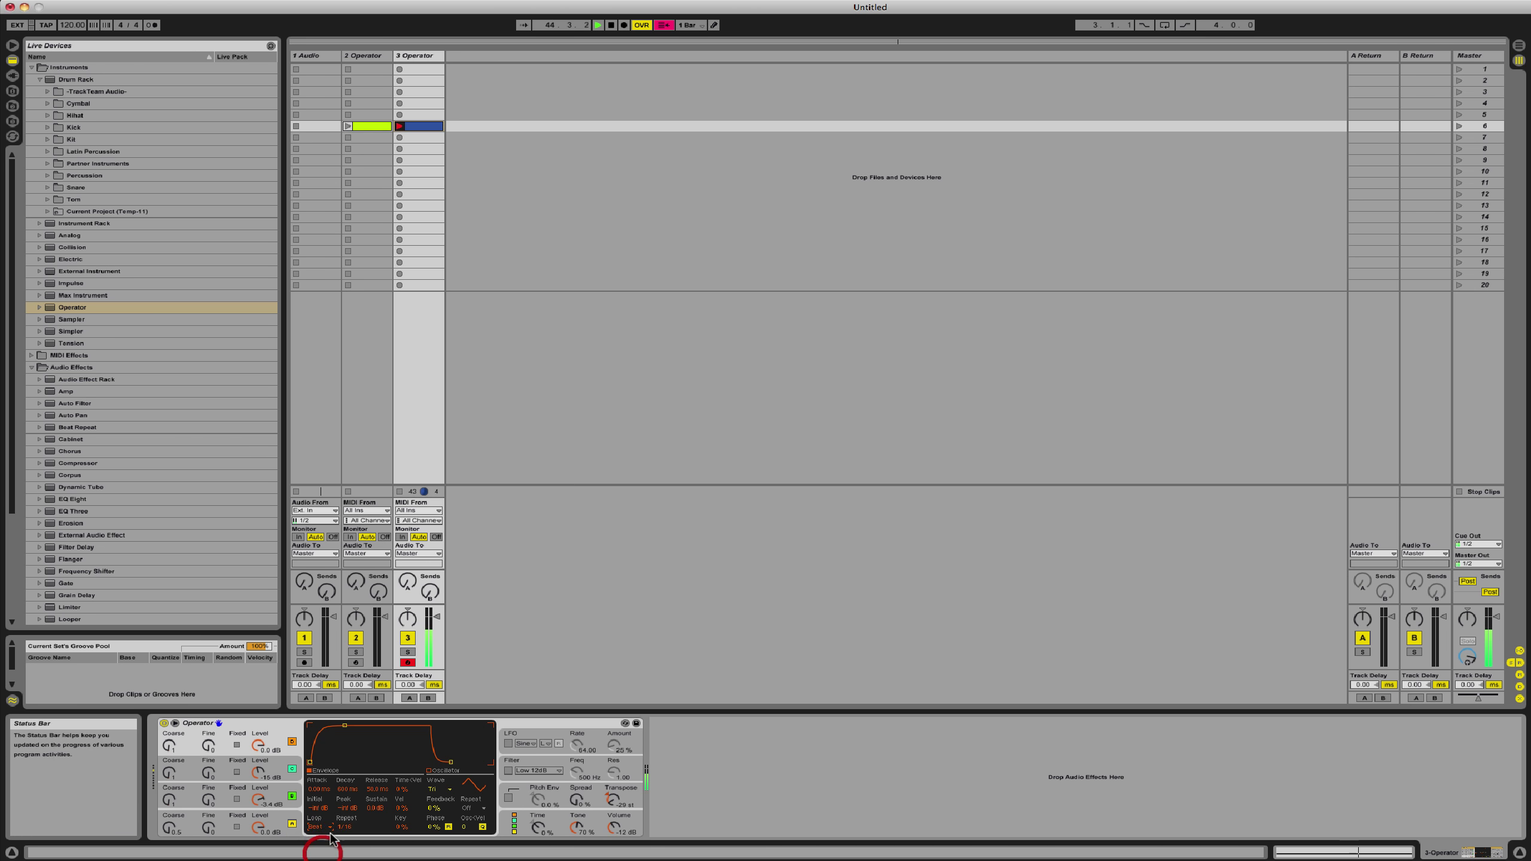
{"action": "left_click", "coordinate": [343, 829]}
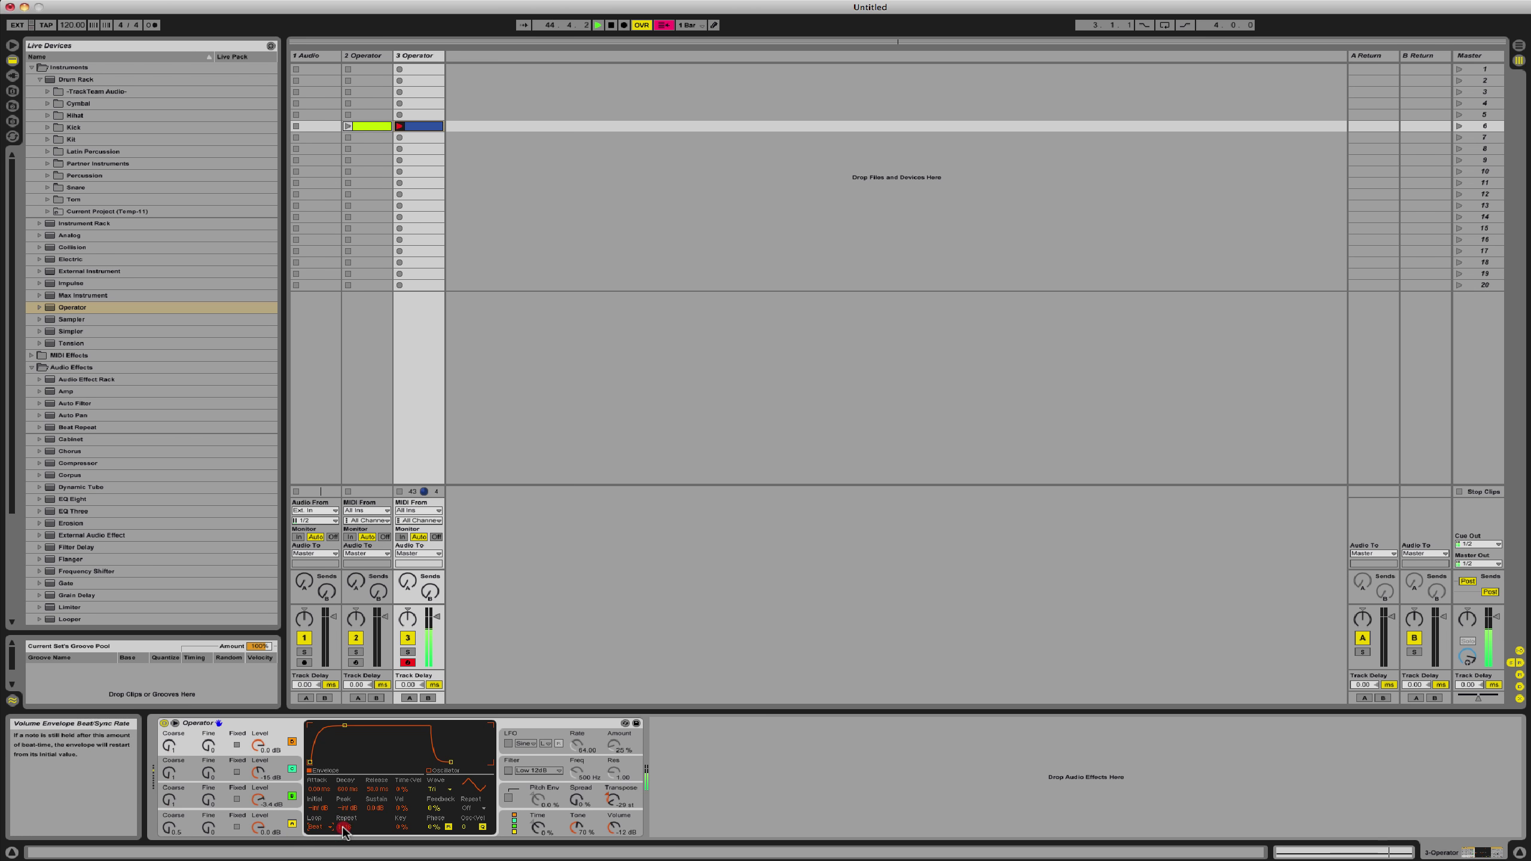
Step: Switch the new Operator to the two-by-two oscillator algorithm and increase Spread
{"action": "left_click", "coordinate": [228, 800]}
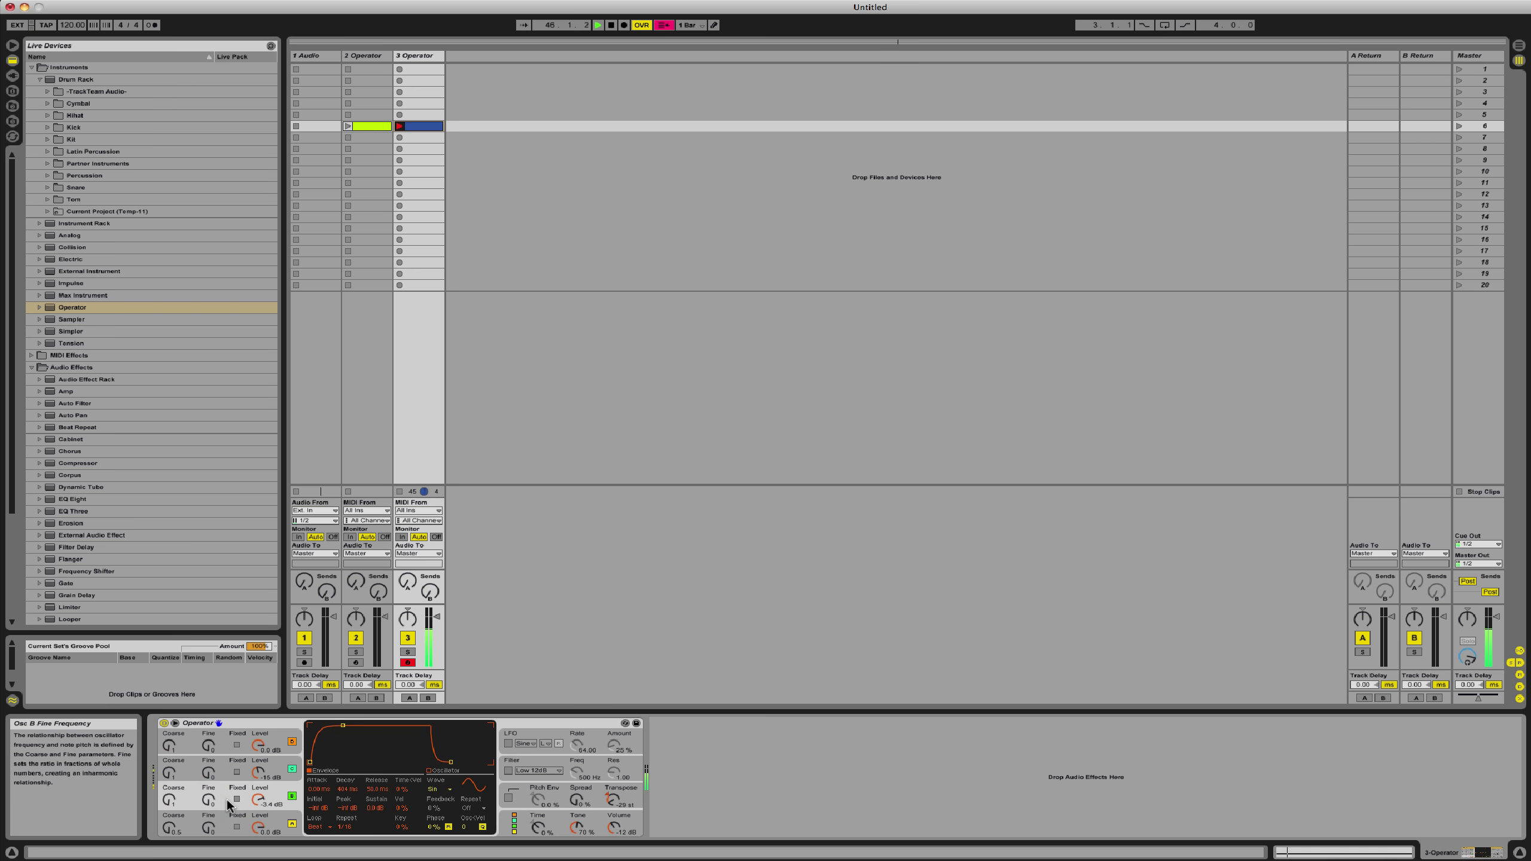
{"action": "left_click", "coordinate": [514, 821]}
{"action": "left_click", "coordinate": [417, 732]}
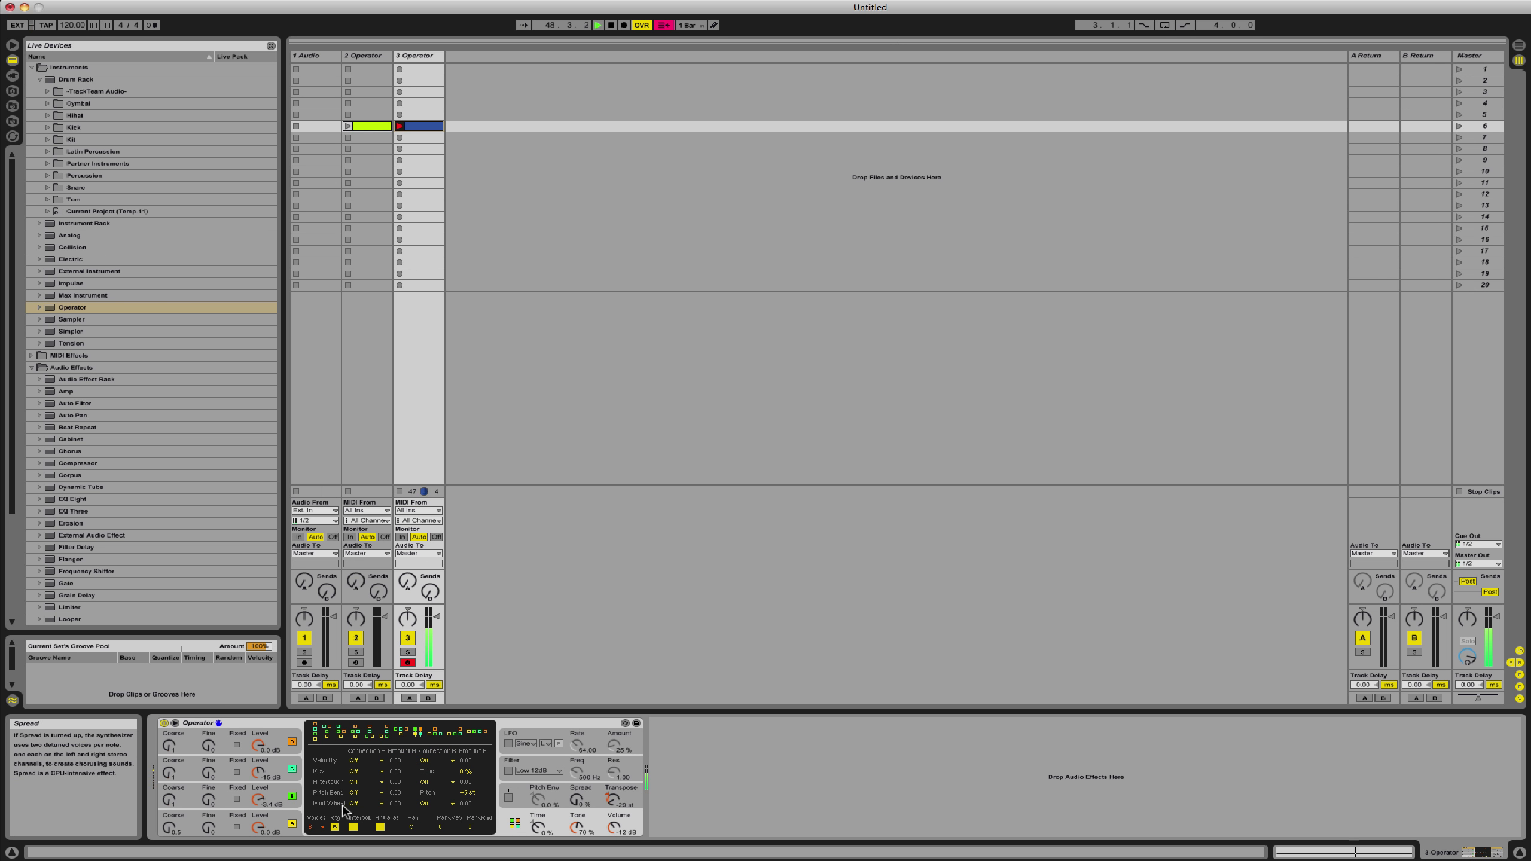
{"action": "left_click_drag", "start_coordinate": [578, 800], "coordinate": [578, 791]}
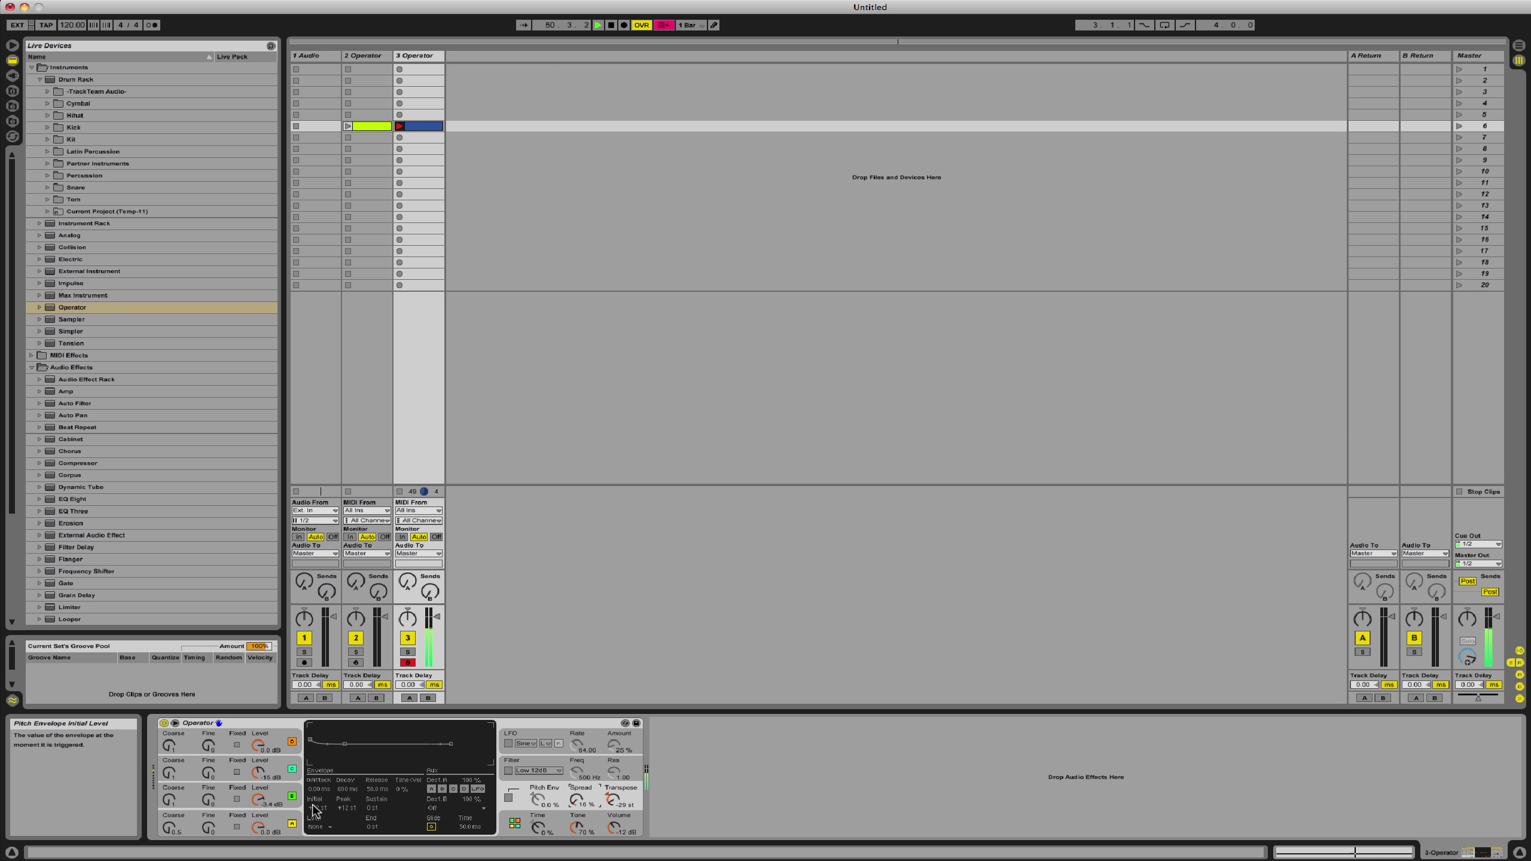
Step: Lower the Coarse tuning of oscillators B, C and D to 0.5, and adjust the peak and decay of oscillator B's envelope
{"action": "left_click", "coordinate": [180, 831]}
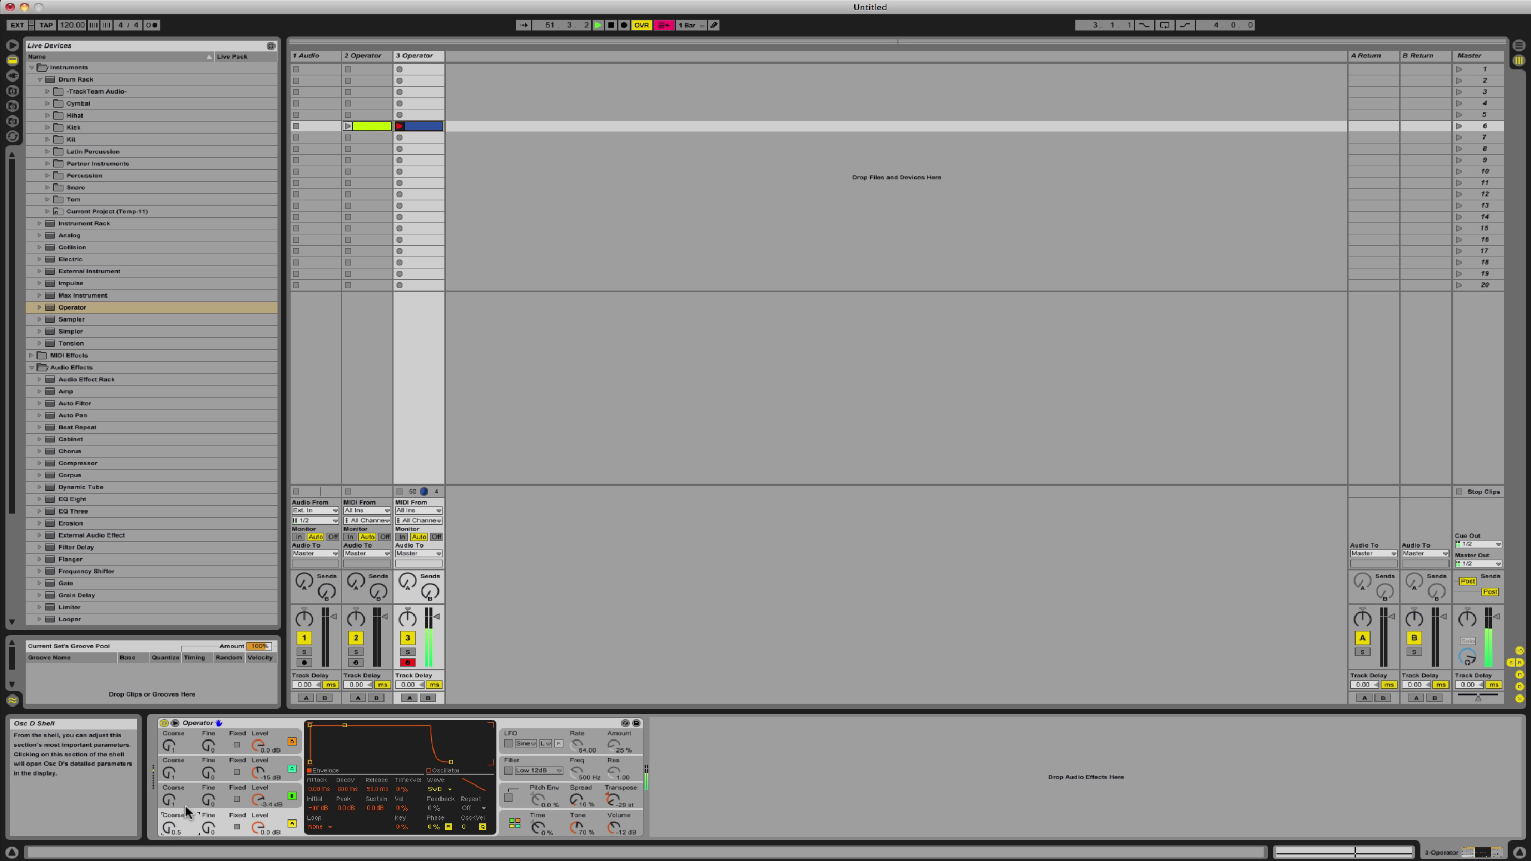
{"action": "left_click_drag", "start_coordinate": [169, 770], "coordinate": [169, 807]}
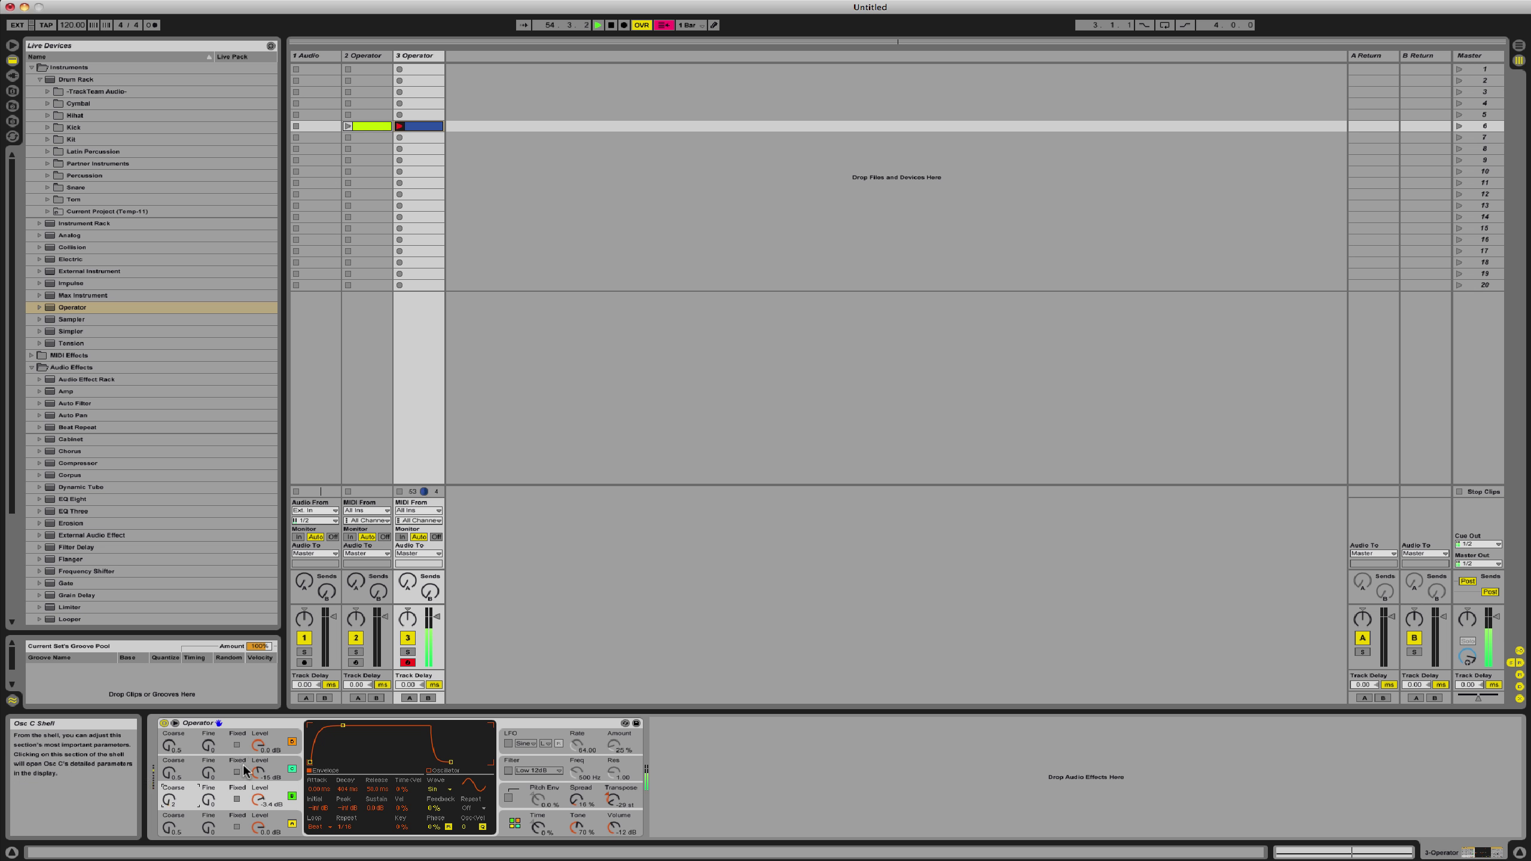
{"action": "left_click_drag", "start_coordinate": [343, 730], "coordinate": [331, 731]}
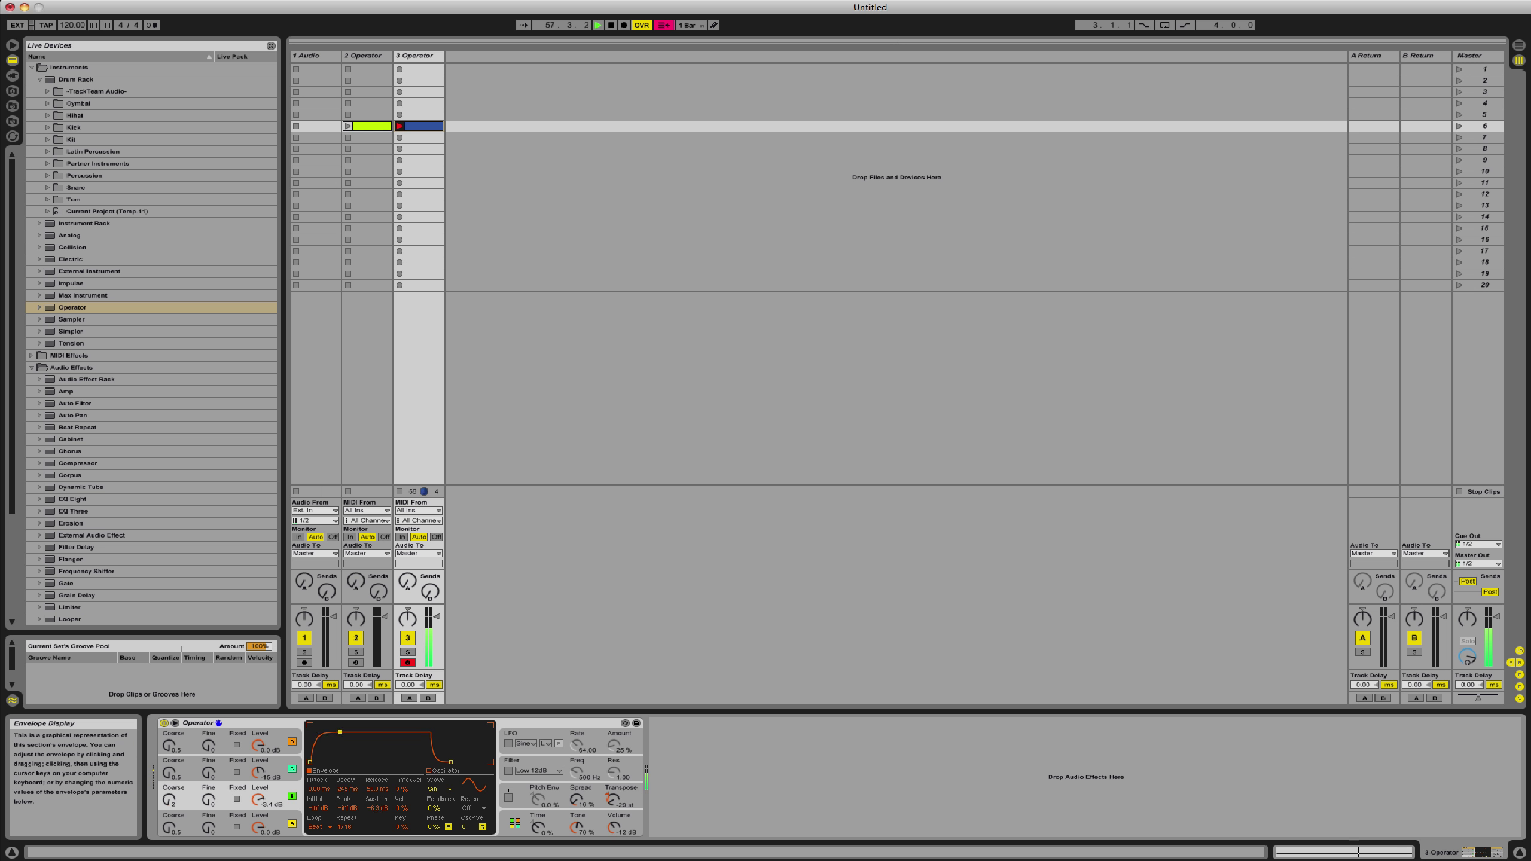
{"action": "mouse_move", "coordinate": [341, 732]}
{"action": "left_mouse_down"}
{"action": "mouse_move", "coordinate": [310, 726]}
{"action": "mouse_move", "coordinate": [339, 727]}
{"action": "left_mouse_up"}
Step: Rebalance the output levels of oscillators C, D and B
{"action": "left_click", "coordinate": [260, 772]}
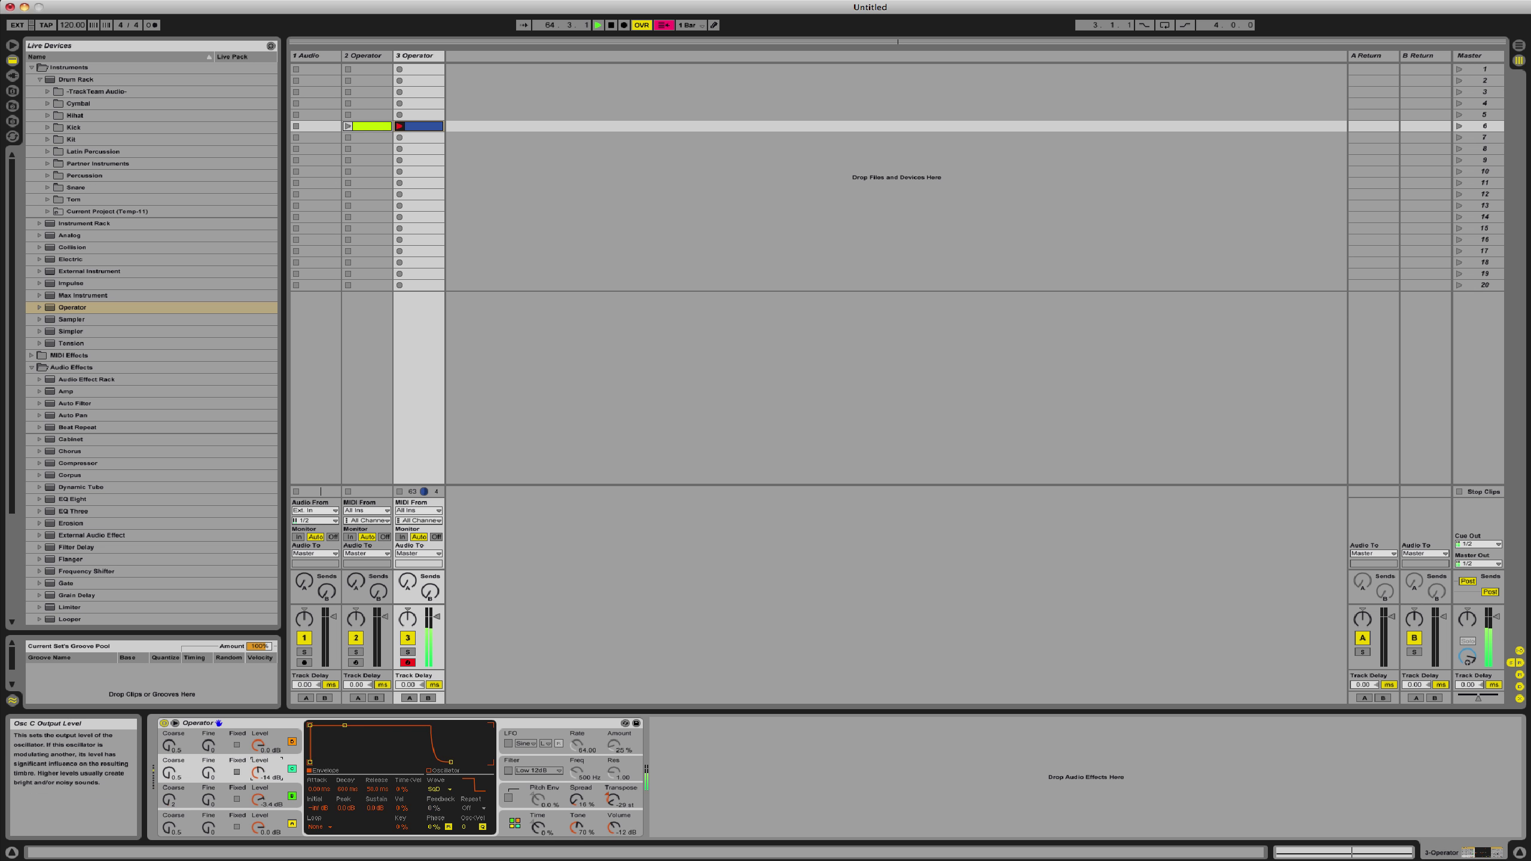
{"action": "left_click_drag", "start_coordinate": [258, 745], "coordinate": [257, 756]}
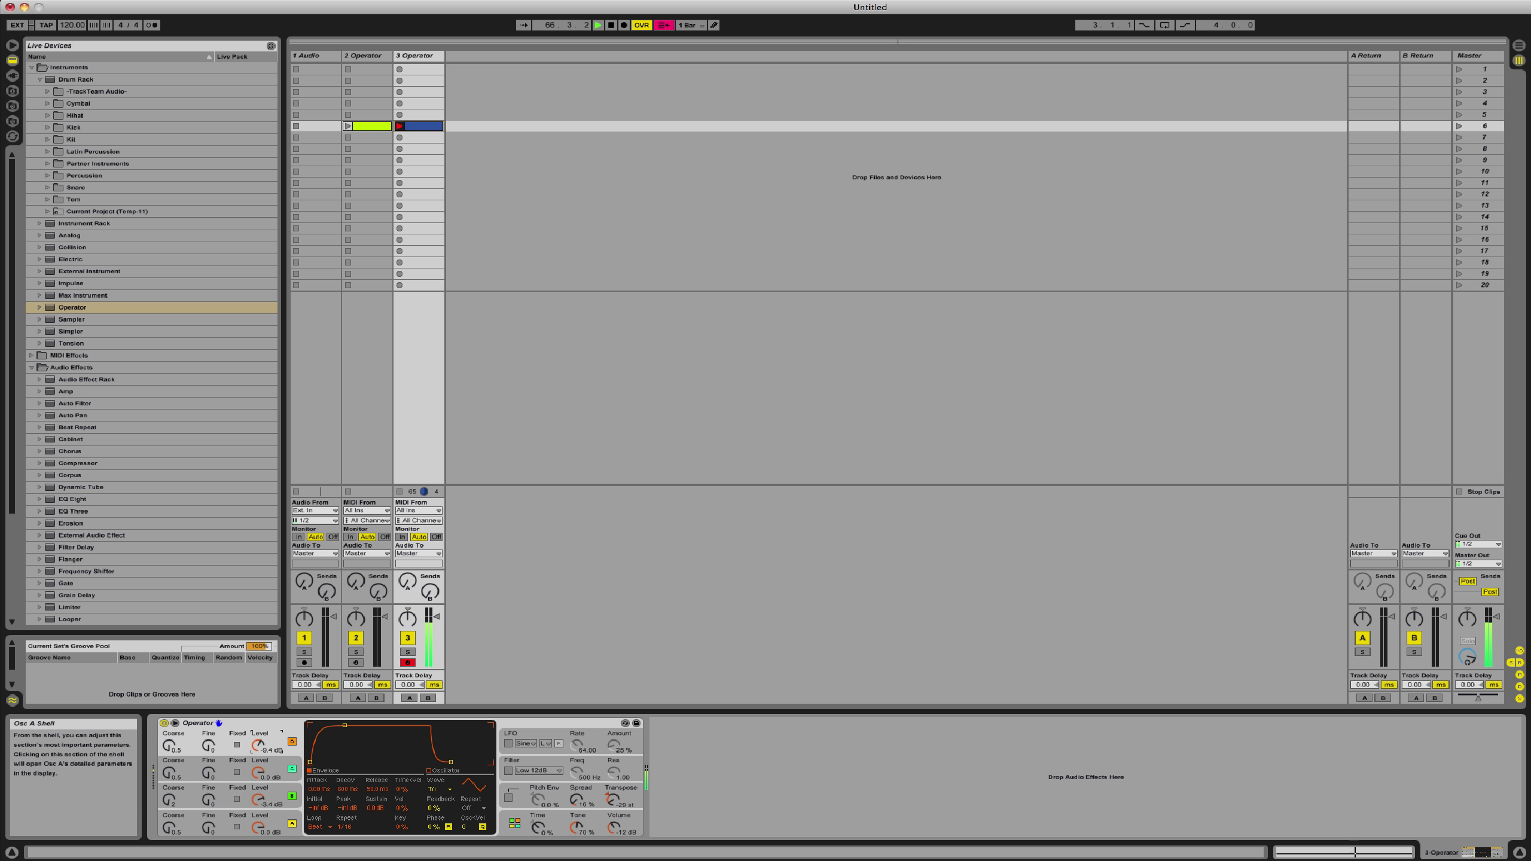
{"action": "mouse_move", "coordinate": [267, 795]}
{"action": "left_mouse_down"}
{"action": "mouse_move", "coordinate": [258, 837]}
{"action": "mouse_move", "coordinate": [258, 805]}
{"action": "left_mouse_up"}
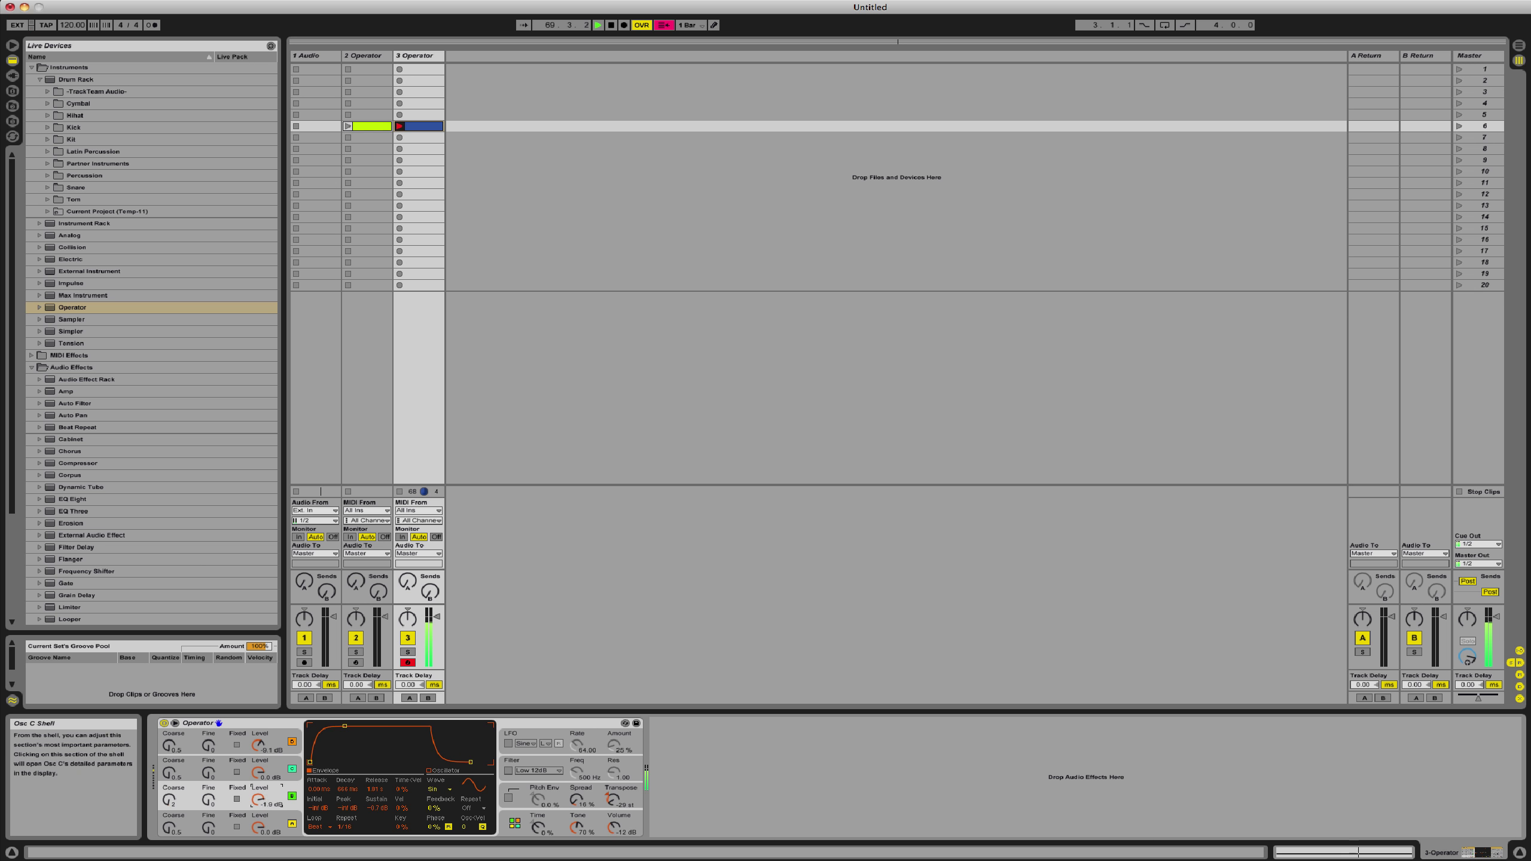
Step: Set oscillator D's output level to -5.0 dB and lengthen the release of its volume envelope slightly
{"action": "left_click_drag", "start_coordinate": [258, 746], "coordinate": [258, 740]}
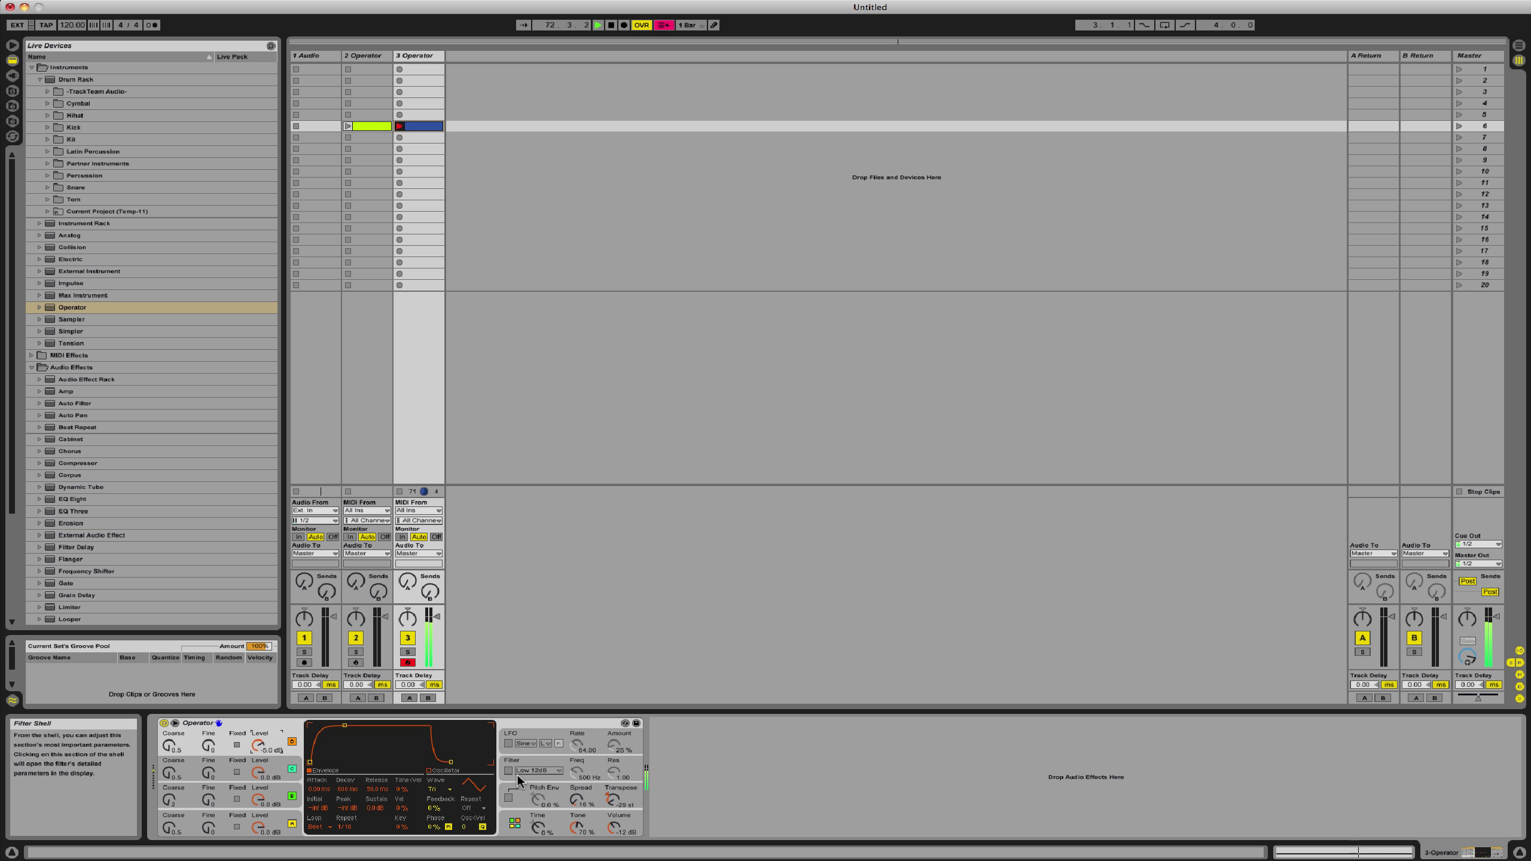
{"action": "left_click_drag", "start_coordinate": [451, 762], "coordinate": [454, 762]}
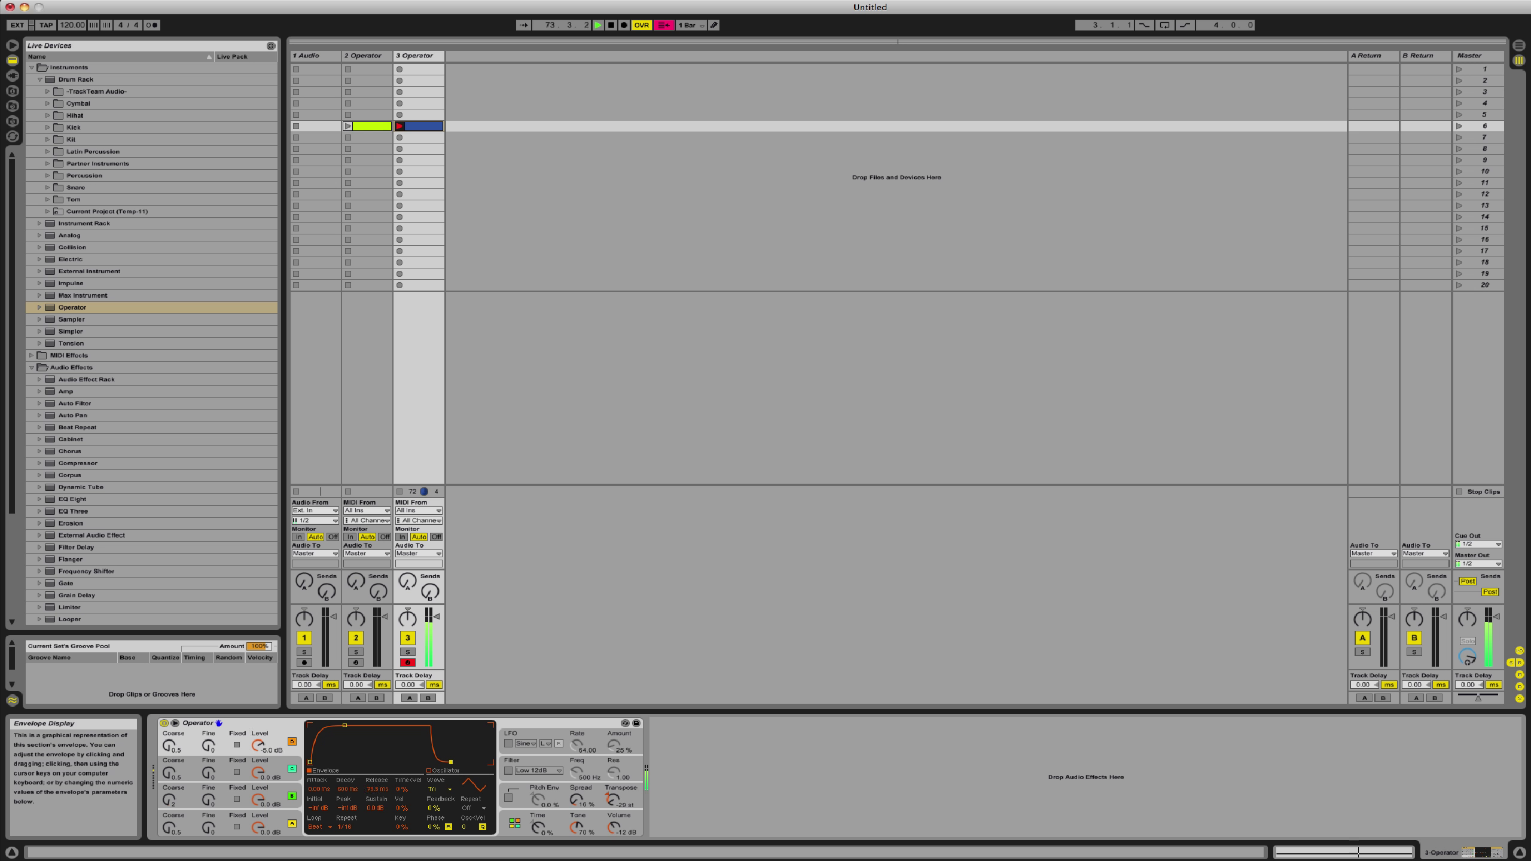
Step: Enable Operator's 12 dB low-pass filter with a resonance of 0.37 and raise the sustain of the filter envelope
{"action": "left_click", "coordinate": [508, 771]}
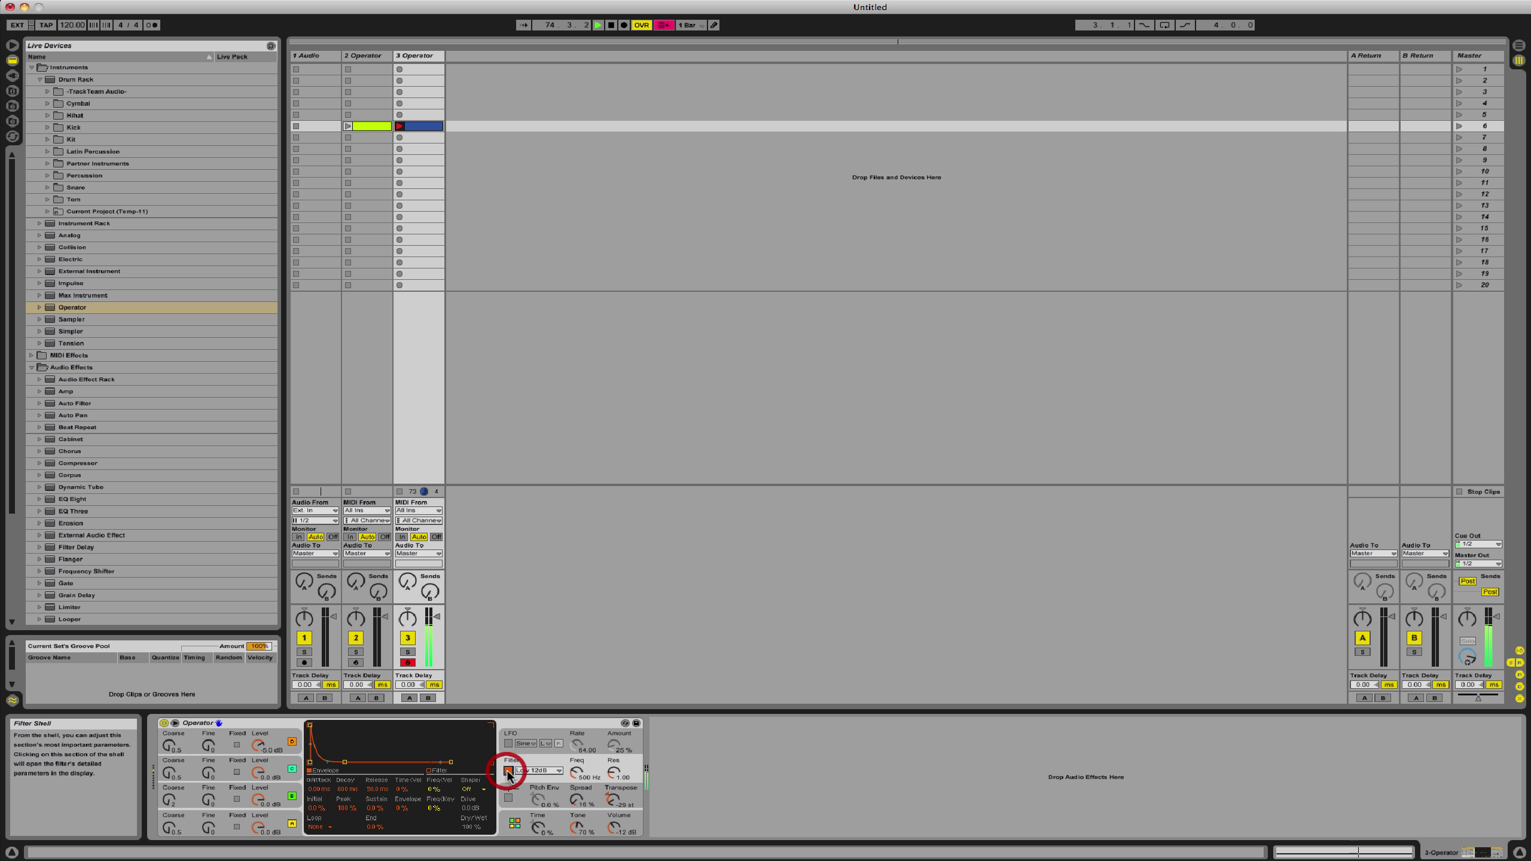
{"action": "left_click_drag", "start_coordinate": [608, 782], "coordinate": [607, 790]}
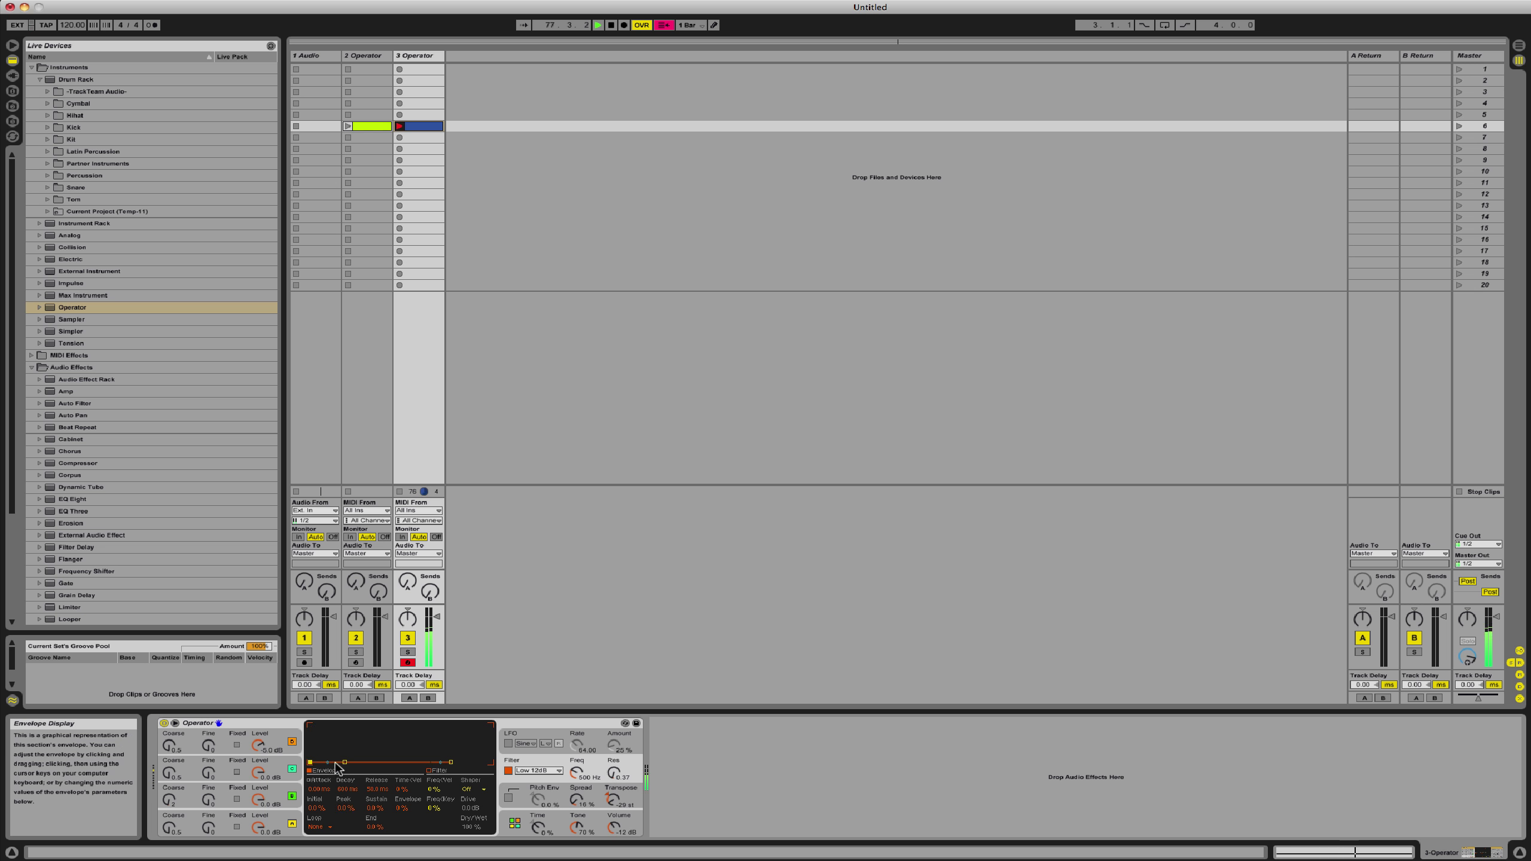
{"action": "left_click_drag", "start_coordinate": [345, 763], "coordinate": [354, 726]}
Step: Set the filter envelope's loop mode to Beat and choose its Repeat rate
{"action": "left_click", "coordinate": [329, 828]}
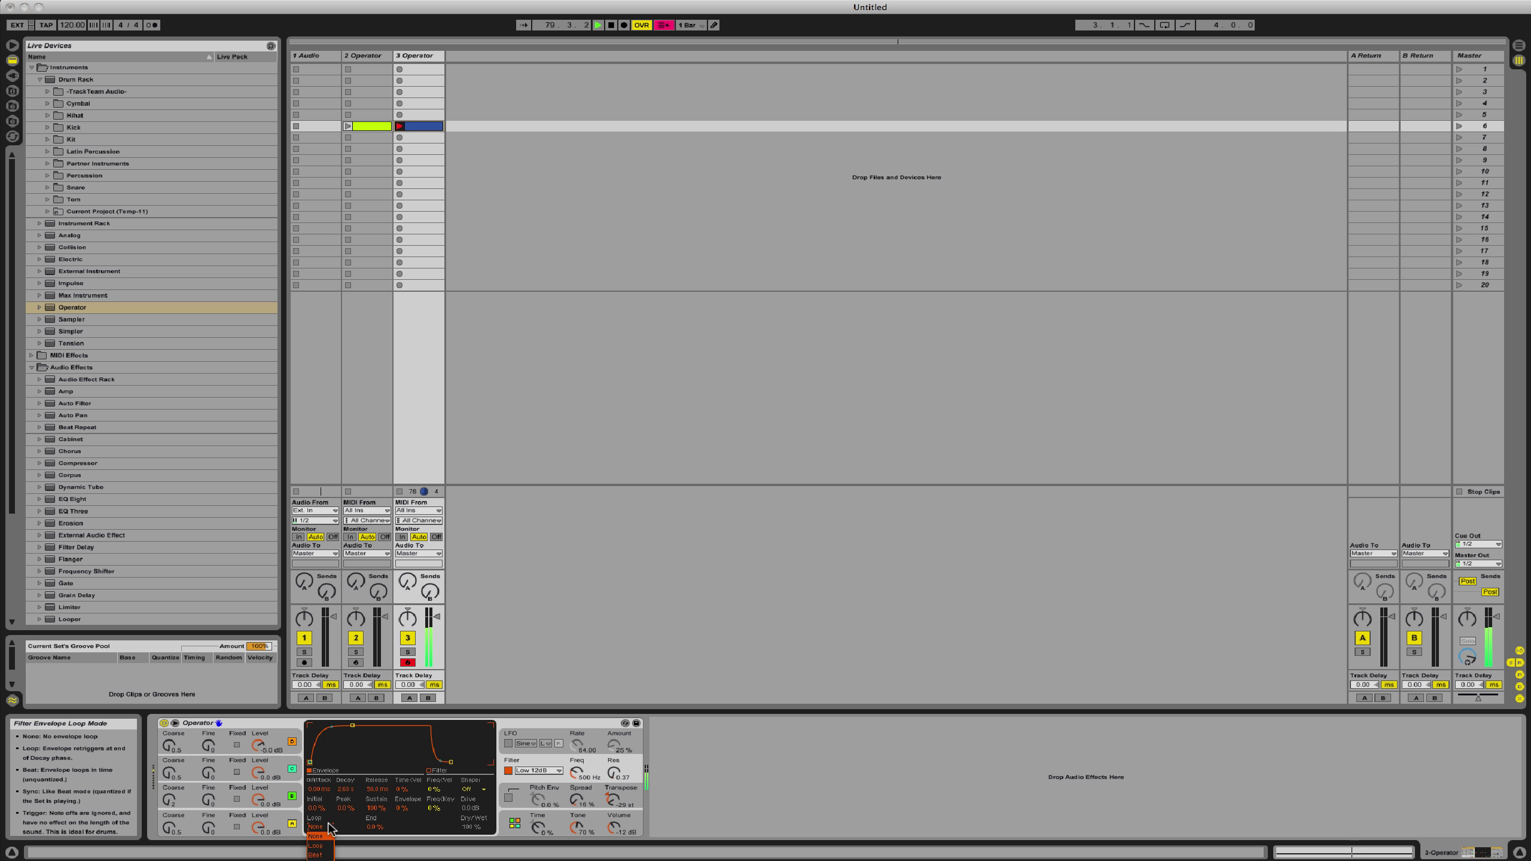
{"action": "left_click", "coordinate": [323, 848]}
{"action": "left_click", "coordinate": [326, 828]}
{"action": "left_click", "coordinate": [326, 838]}
{"action": "left_click_drag", "start_coordinate": [345, 833], "coordinate": [345, 823]}
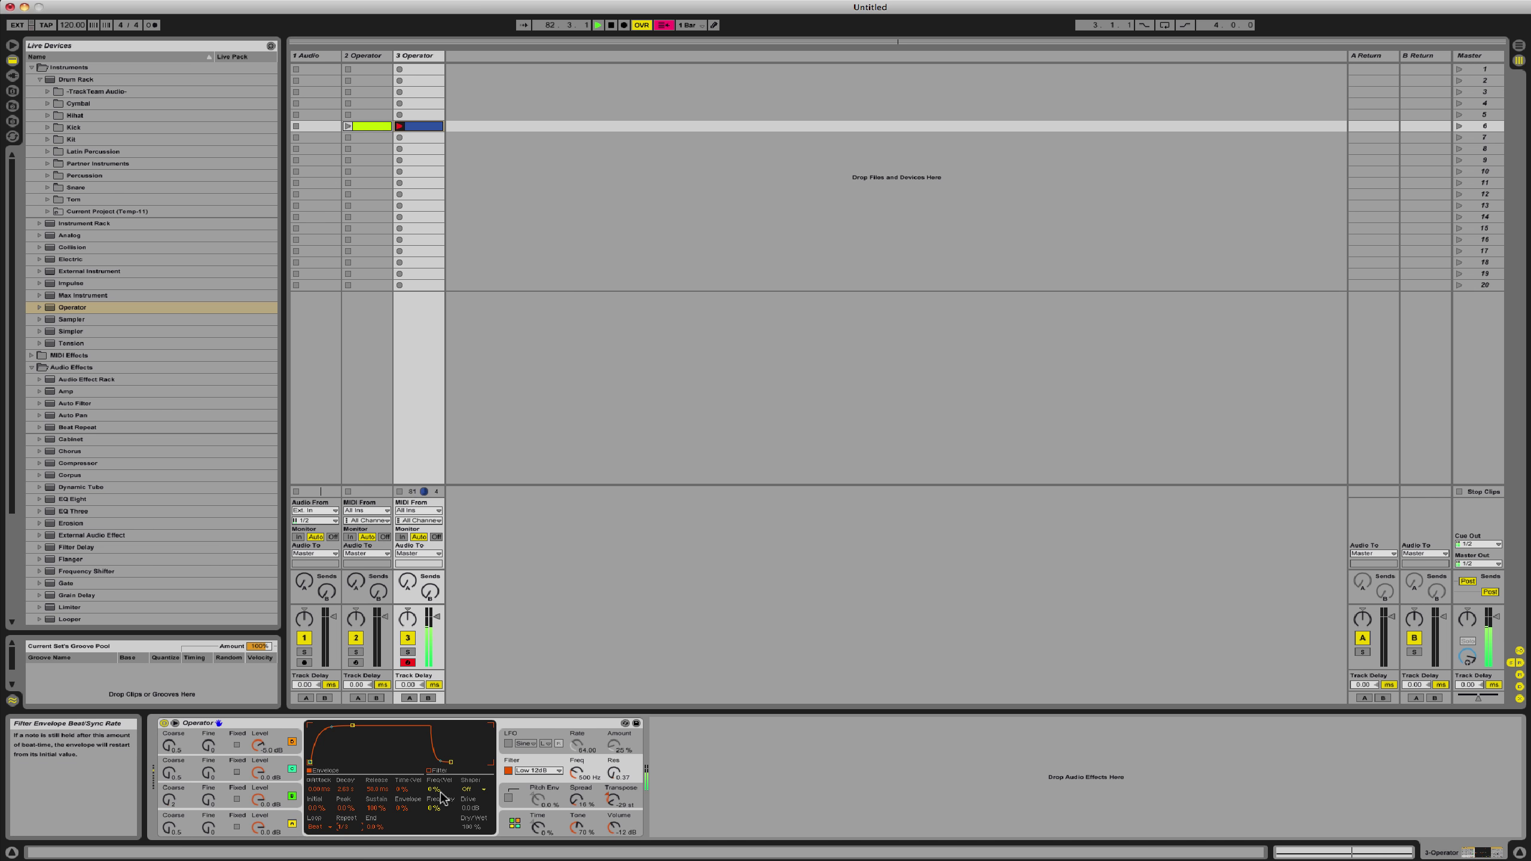
Step: Enable the LFO and route it to the filter only, removing oscillators A, B, C and D as destinations
{"action": "left_click", "coordinate": [508, 745]}
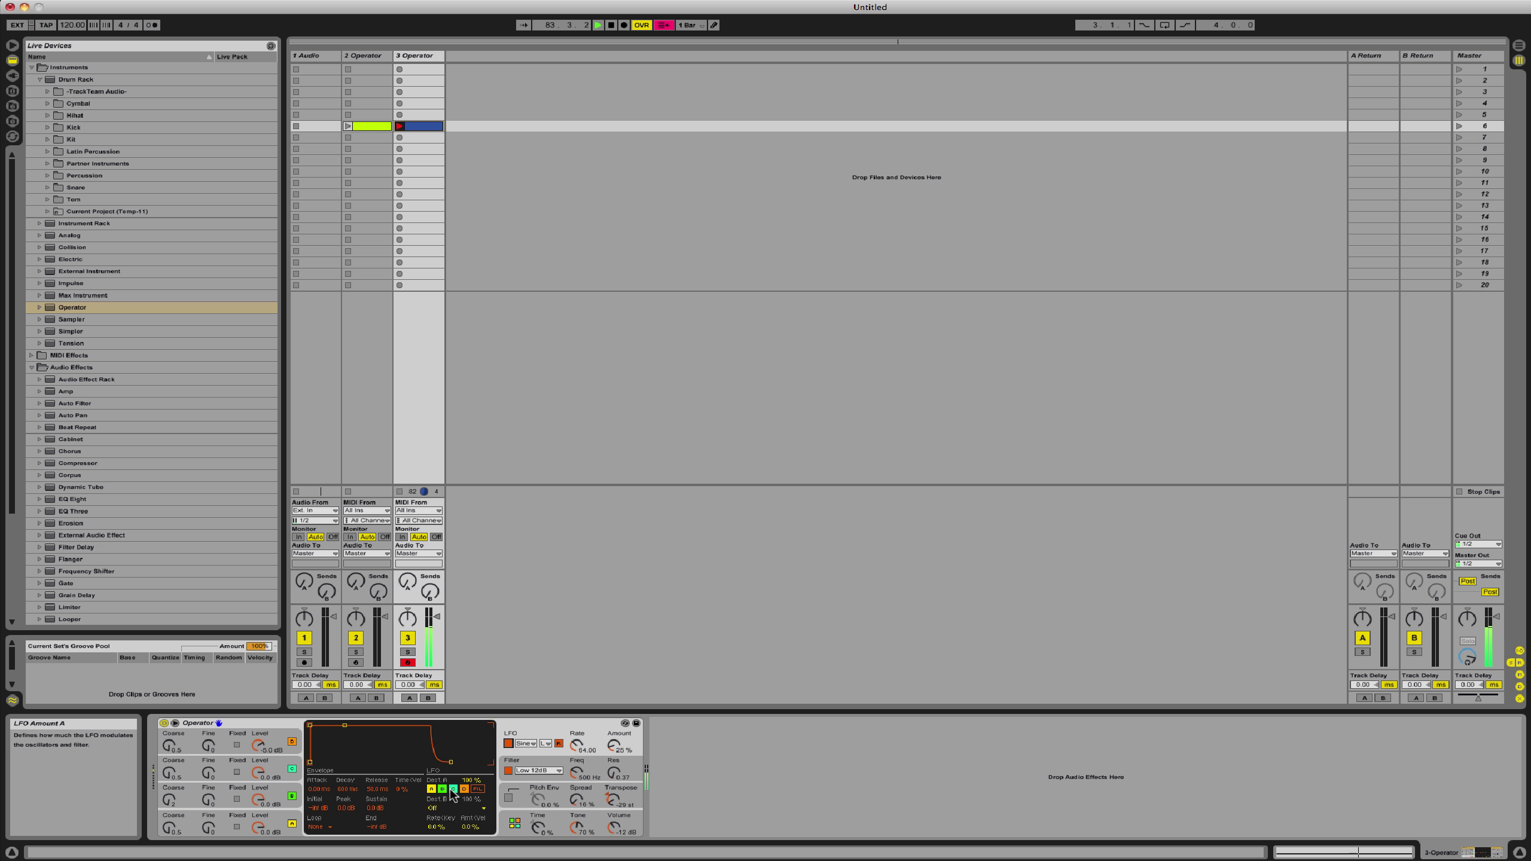
{"action": "left_click", "coordinate": [433, 790]}
{"action": "left_click", "coordinate": [443, 790]}
{"action": "left_click", "coordinate": [453, 790]}
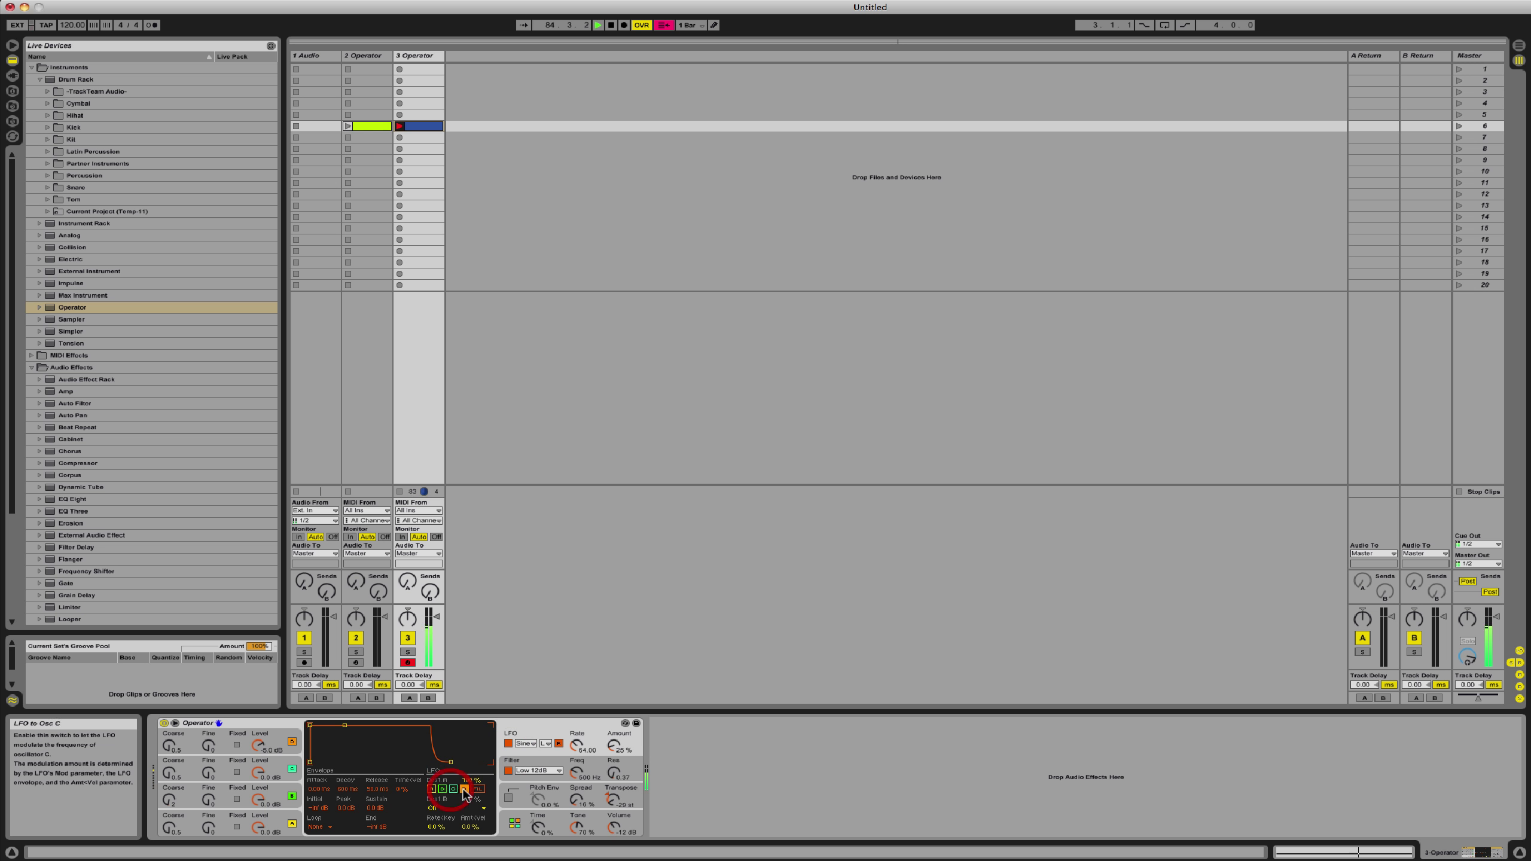
{"action": "left_click", "coordinate": [464, 789]}
{"action": "left_click", "coordinate": [477, 789]}
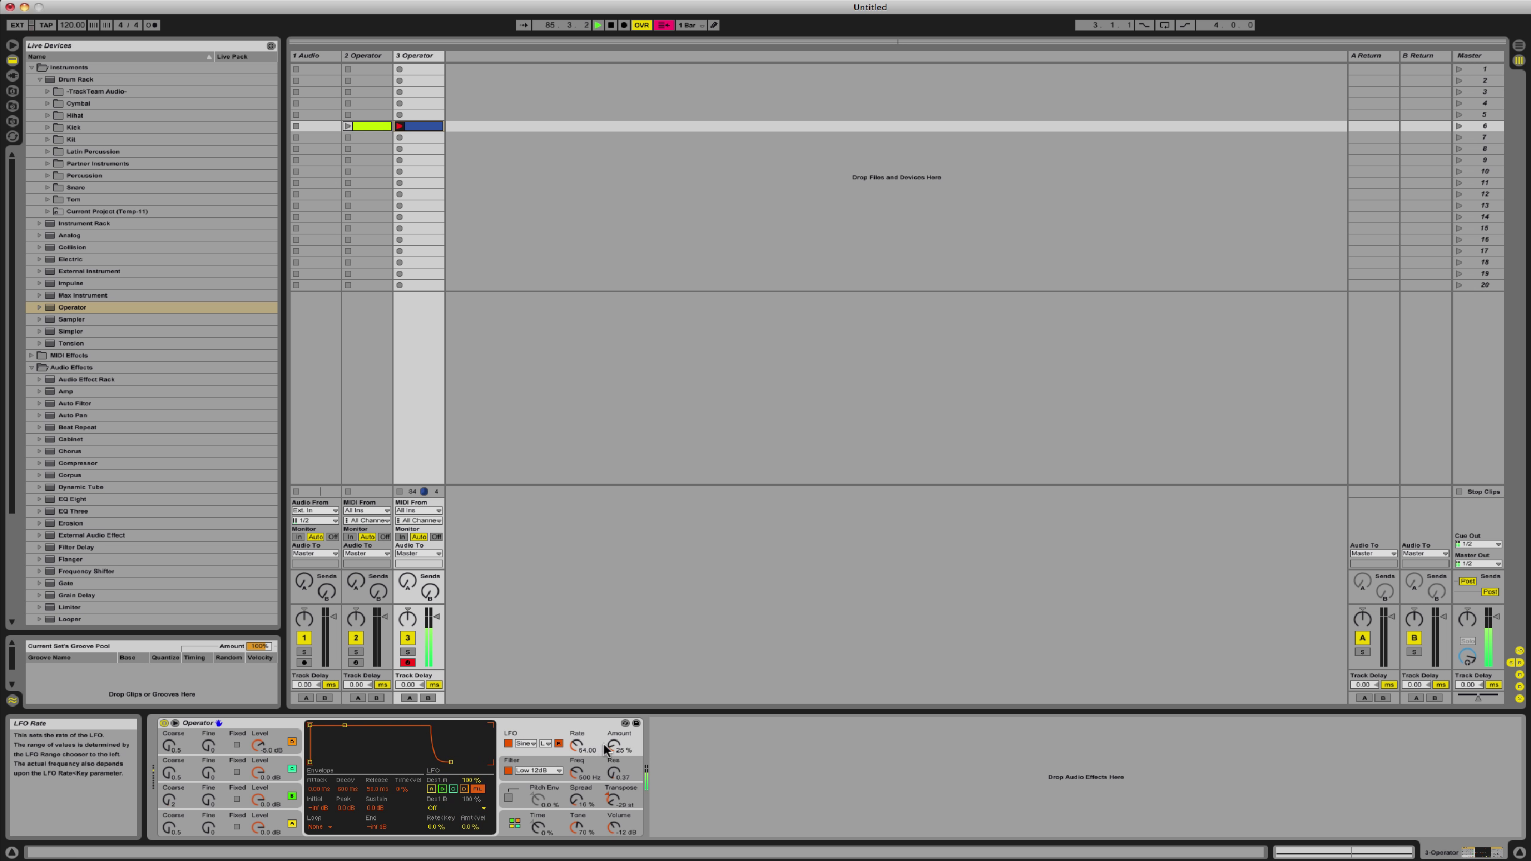
Step: Raise the LFO's amount to 100%, fine-tune its rate and lengthen the decay of its envelope
{"action": "left_click_drag", "start_coordinate": [614, 746], "coordinate": [614, 656]}
{"action": "left_click_drag", "start_coordinate": [585, 752], "coordinate": [585, 721]}
{"action": "left_click_drag", "start_coordinate": [585, 718], "coordinate": [585, 716]}
{"action": "left_click_drag", "start_coordinate": [577, 745], "coordinate": [577, 743]}
{"action": "left_click_drag", "start_coordinate": [577, 746], "coordinate": [577, 743]}
{"action": "left_click_drag", "start_coordinate": [577, 745], "coordinate": [577, 749]}
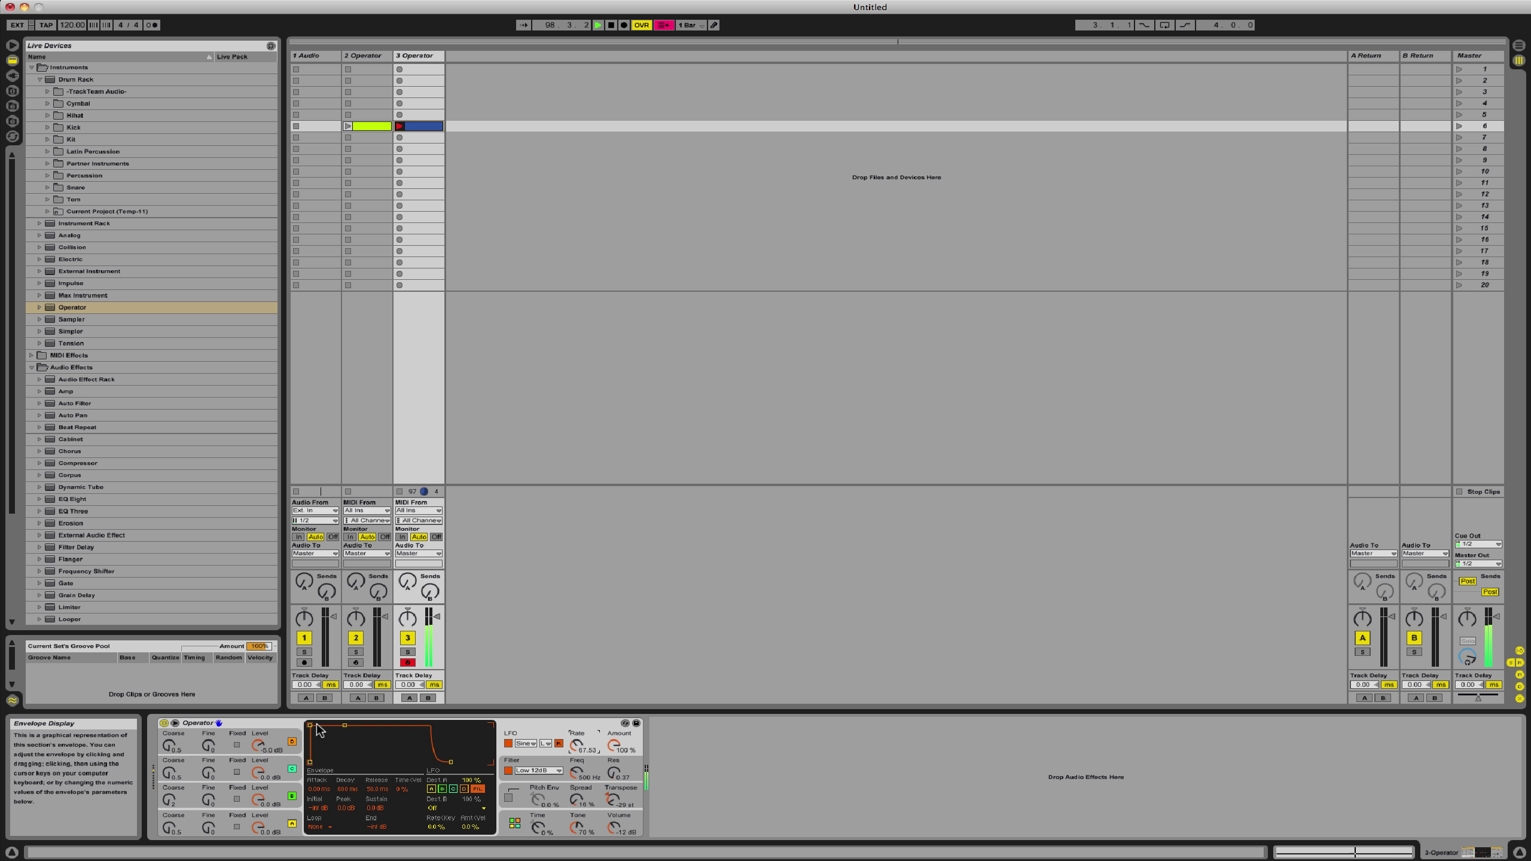
{"action": "left_click_drag", "start_coordinate": [318, 730], "coordinate": [356, 725]}
Step: Readjust the low-pass filter's cutoff frequency and lower its resonance slightly
{"action": "left_click", "coordinate": [543, 768]}
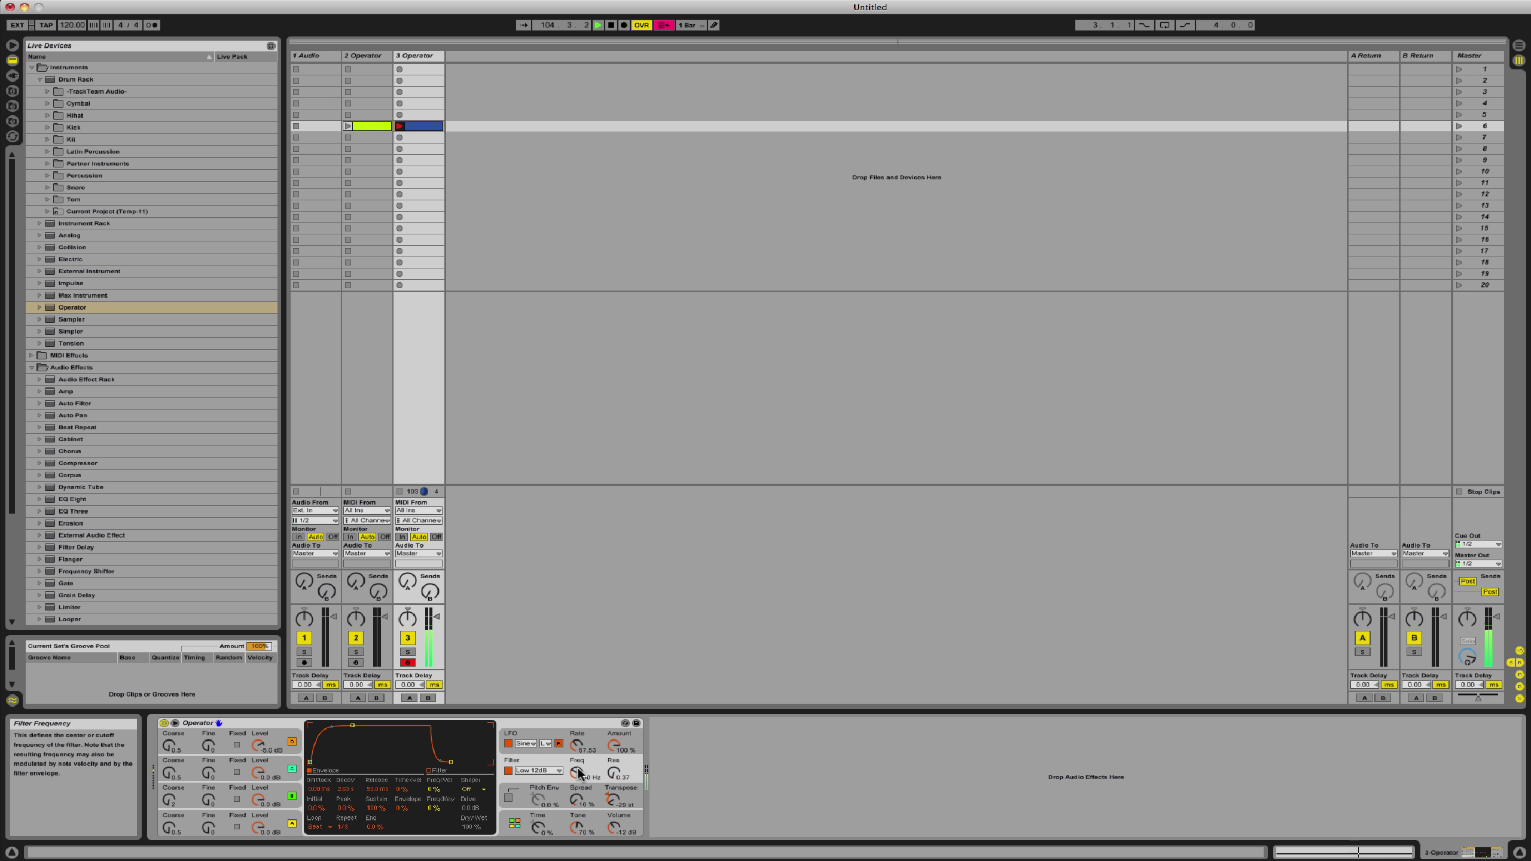
{"action": "mouse_move", "coordinate": [582, 775]}
{"action": "left_mouse_down"}
{"action": "mouse_move", "coordinate": [614, 751]}
{"action": "mouse_move", "coordinate": [614, 796]}
{"action": "mouse_move", "coordinate": [576, 803]}
{"action": "left_mouse_up"}
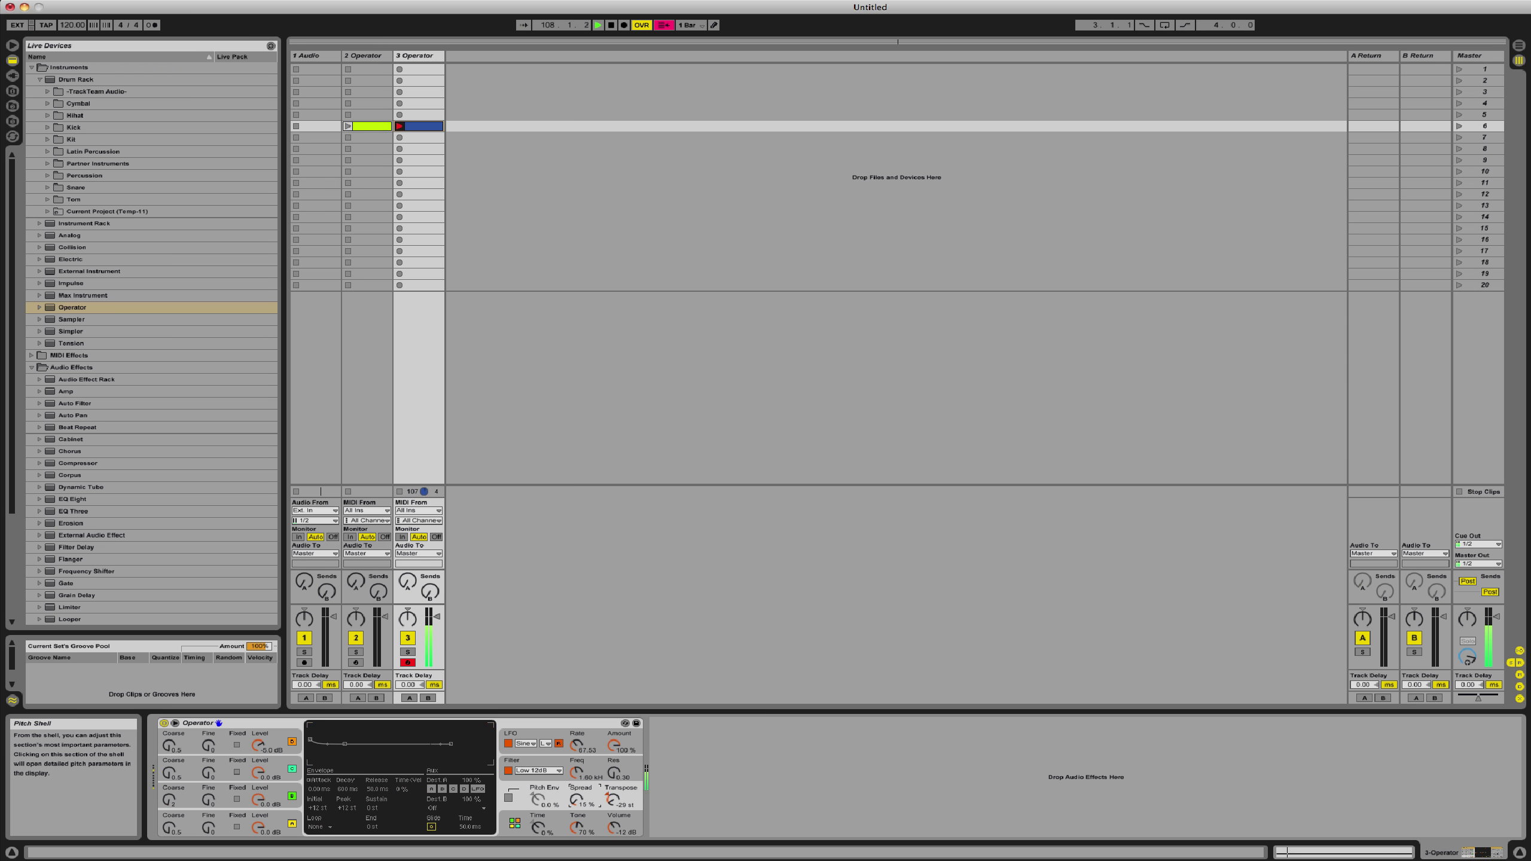
Step: Compare the envelopes of oscillators B and D, and lower the peak and sustain of oscillator B's envelope slightly
{"action": "left_click", "coordinate": [227, 798]}
{"action": "left_click", "coordinate": [228, 753]}
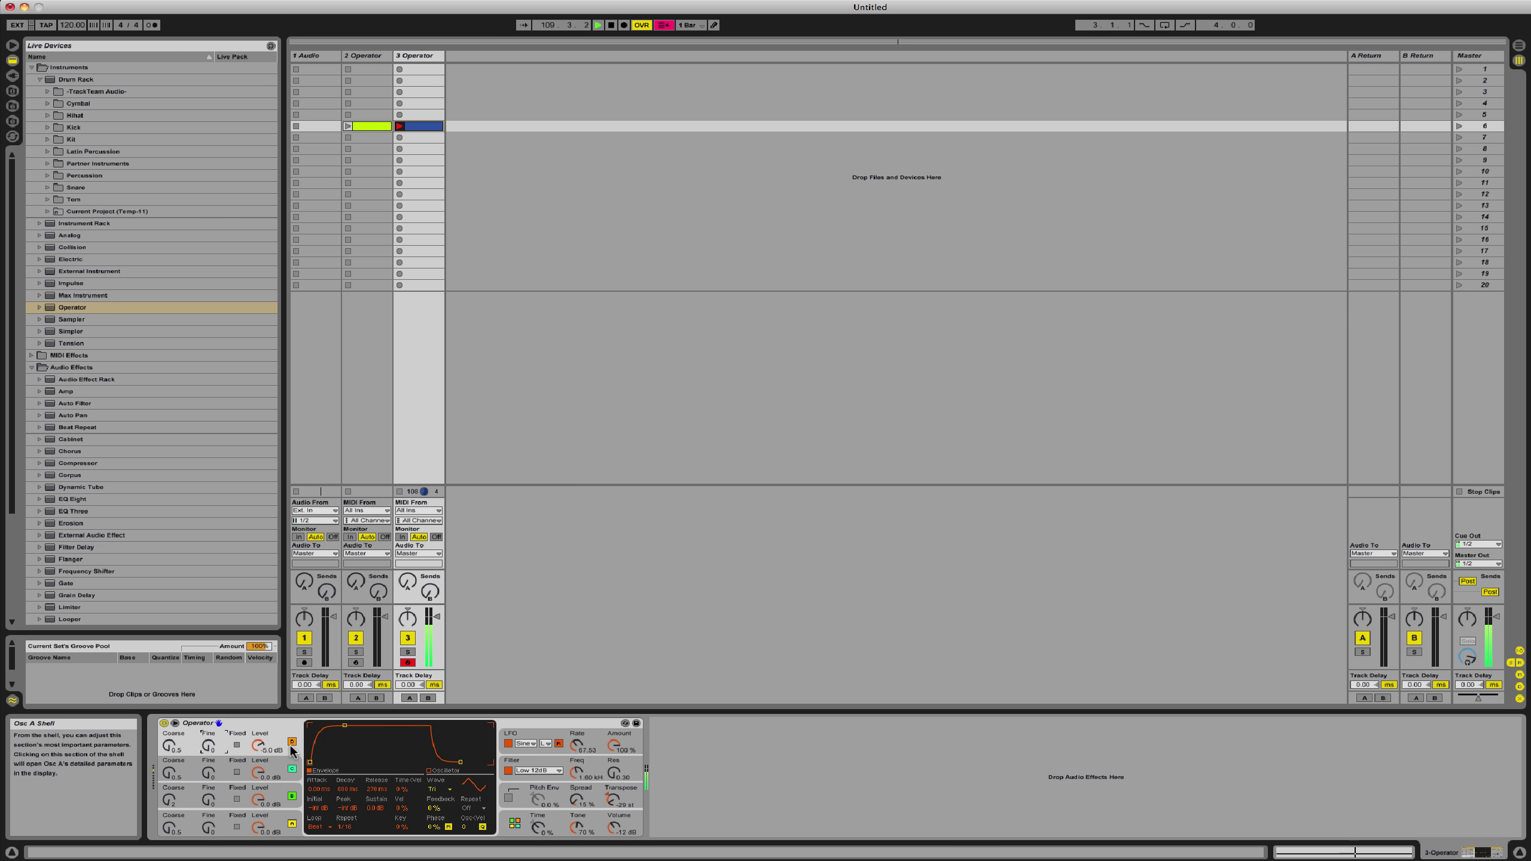
{"action": "left_click", "coordinate": [220, 797]}
{"action": "left_click_drag", "start_coordinate": [345, 726], "coordinate": [344, 734]}
{"action": "left_click", "coordinate": [229, 736]}
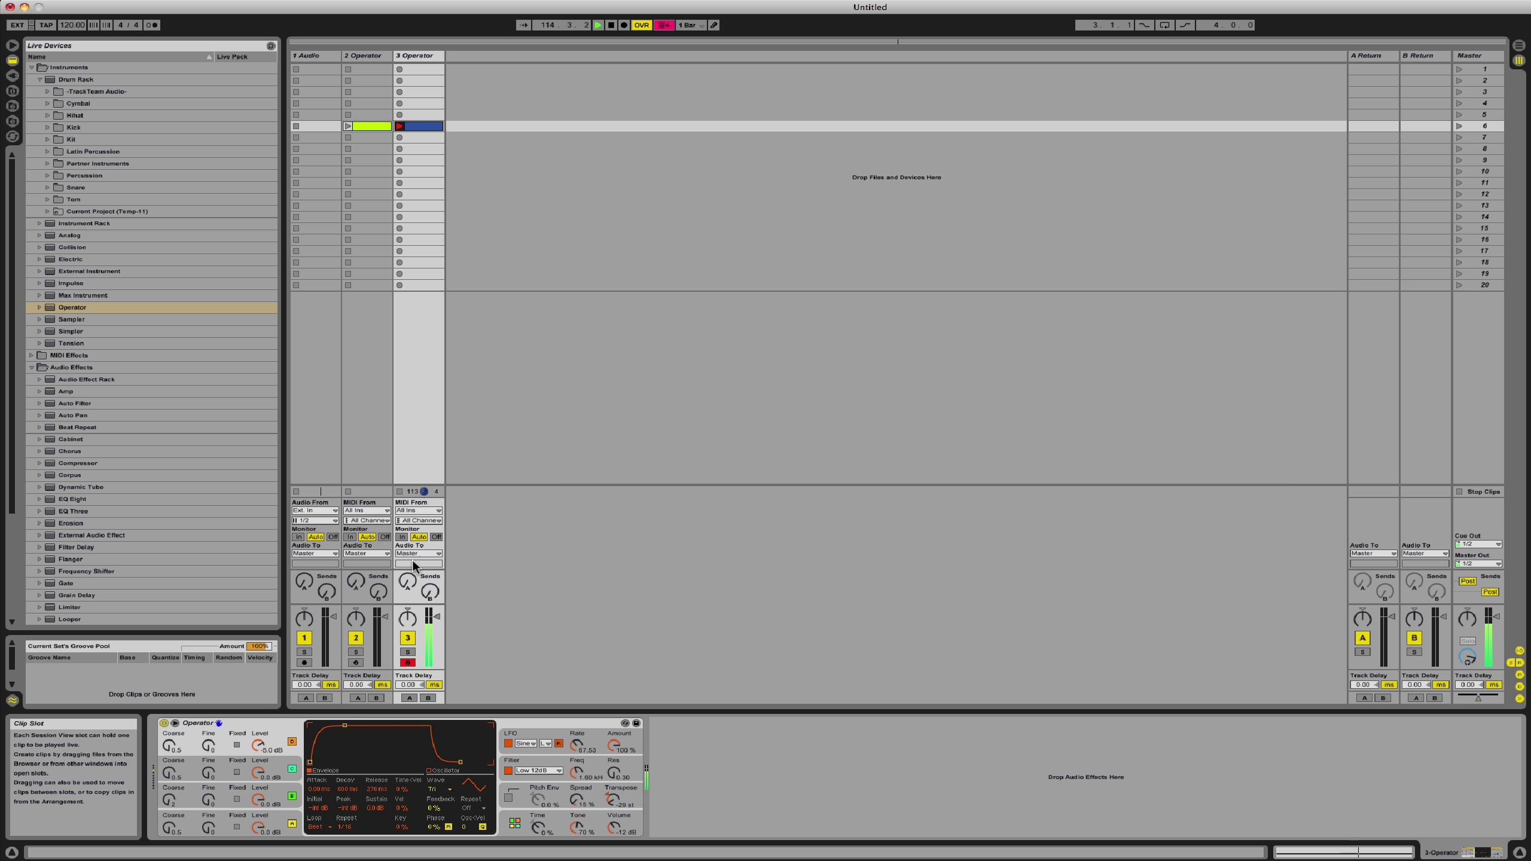
Step: Stop the playing clip on the 3 Operator track and re-arm the track for live playing
{"action": "left_click", "coordinate": [407, 663]}
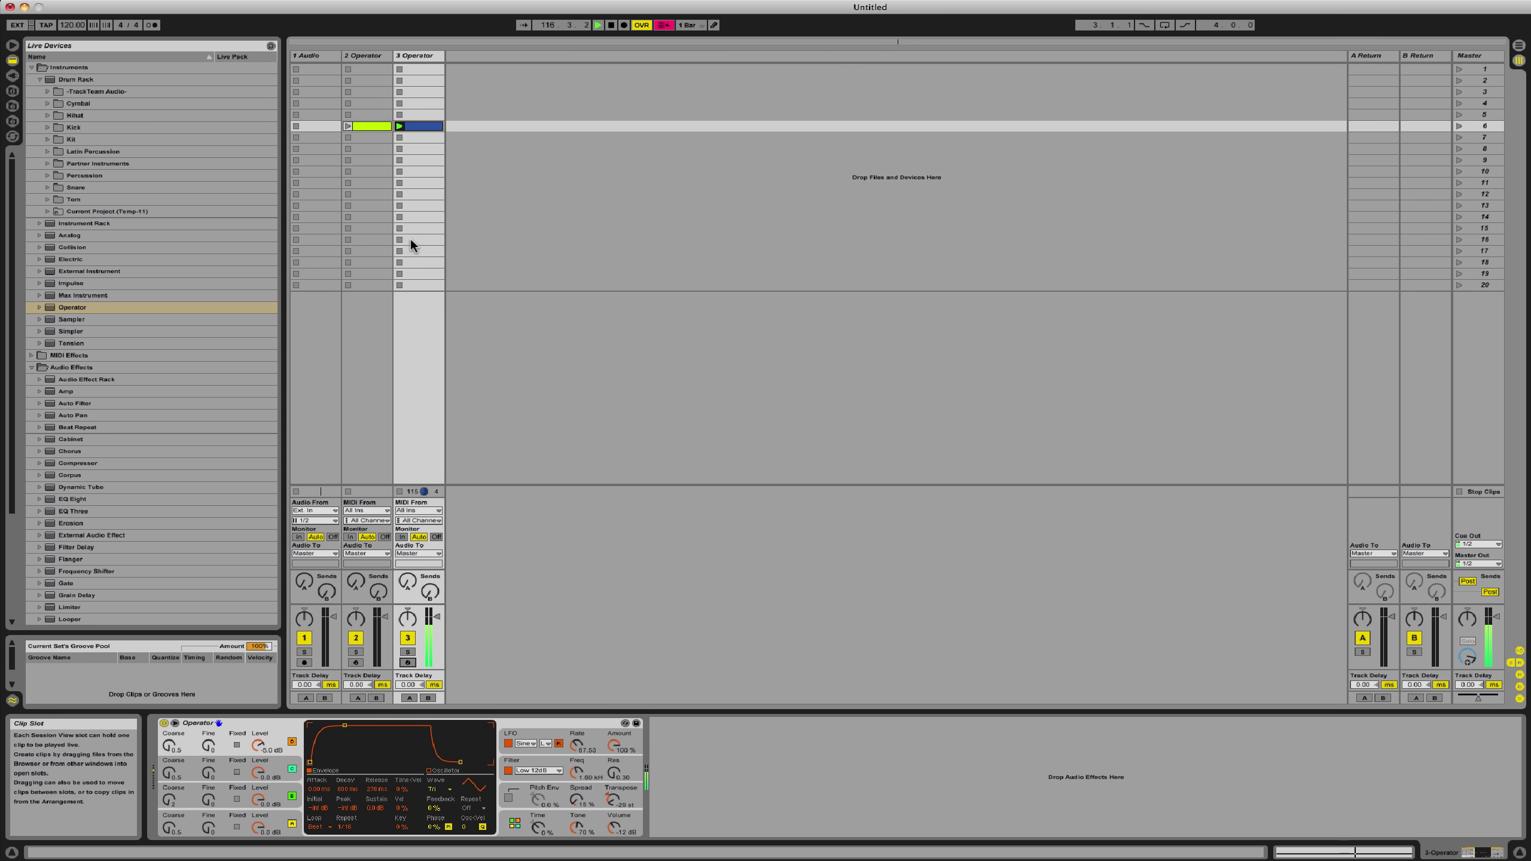
{"action": "left_click", "coordinate": [400, 138]}
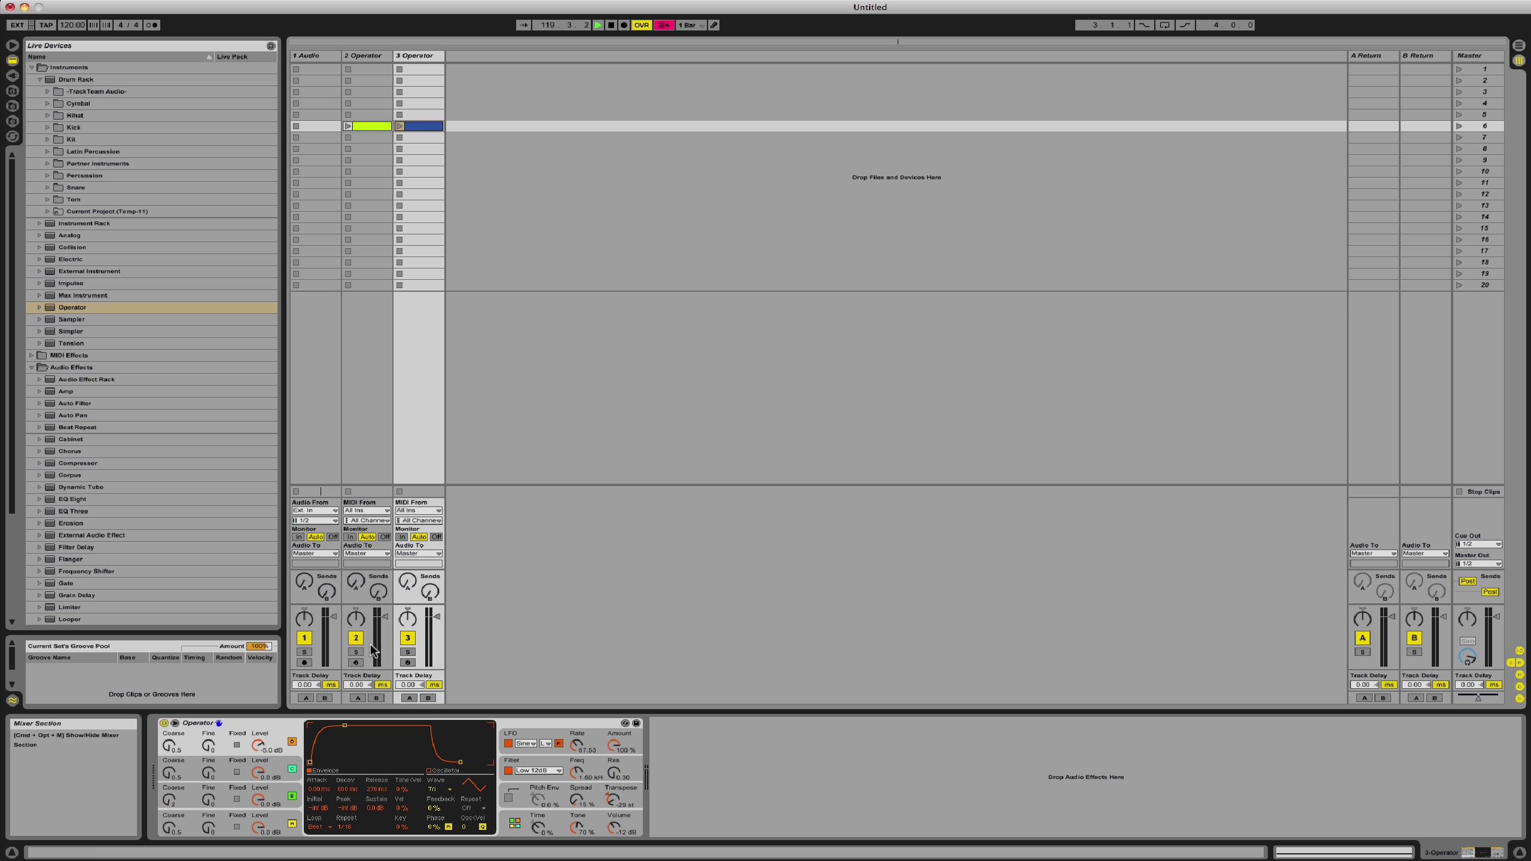
{"action": "left_click", "coordinate": [409, 663]}
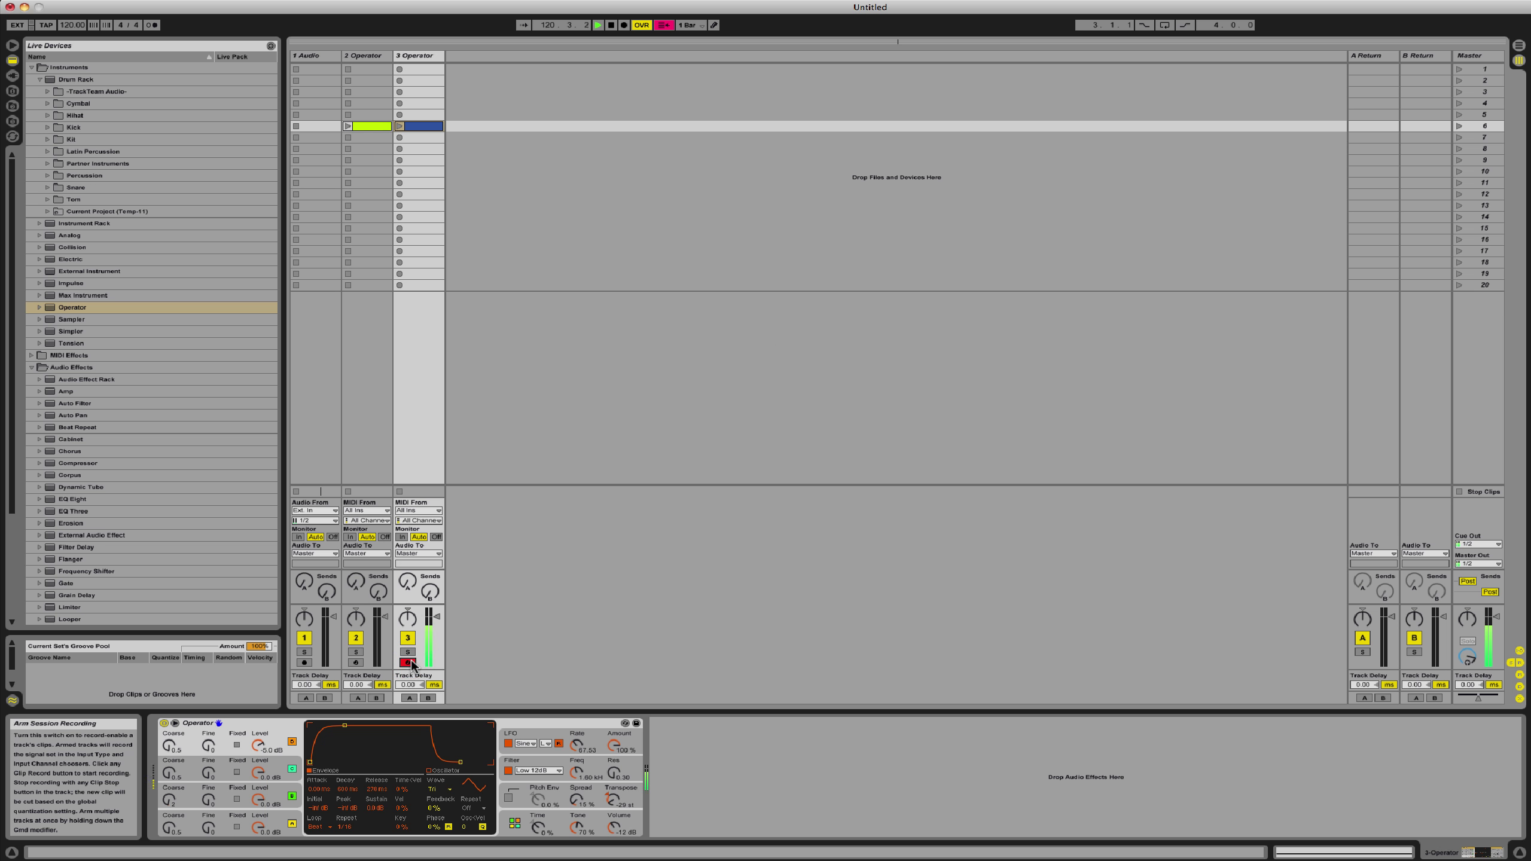
Step: Lower the filter's cutoff frequency to 404 Hz and raise its resonance to 3.17 using the filter response curve
{"action": "left_click", "coordinate": [552, 768]}
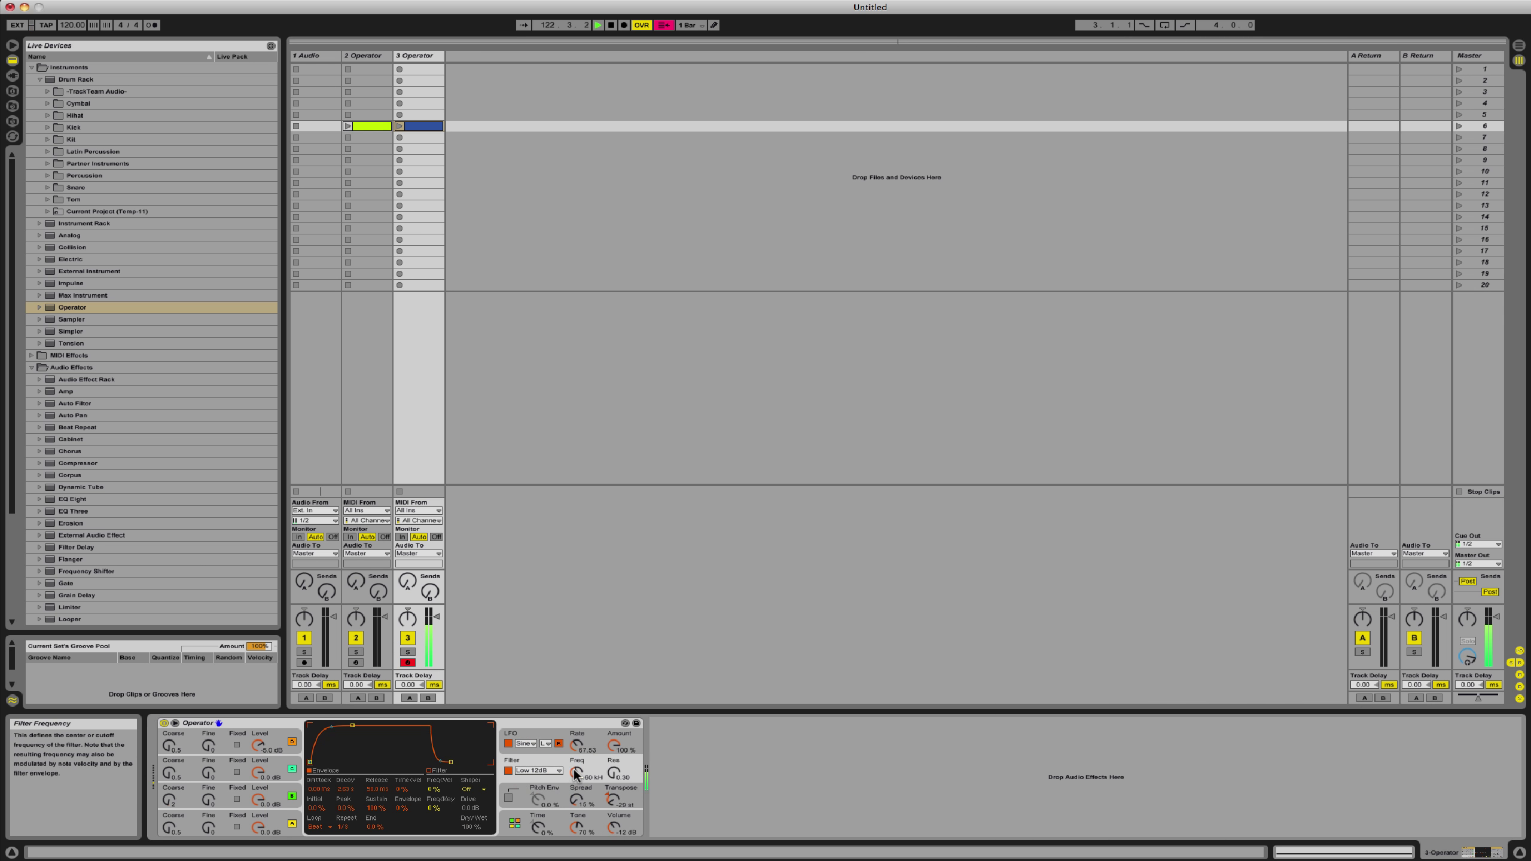
{"action": "left_click", "coordinate": [431, 773]}
{"action": "left_click_drag", "start_coordinate": [431, 774], "coordinate": [384, 747]}
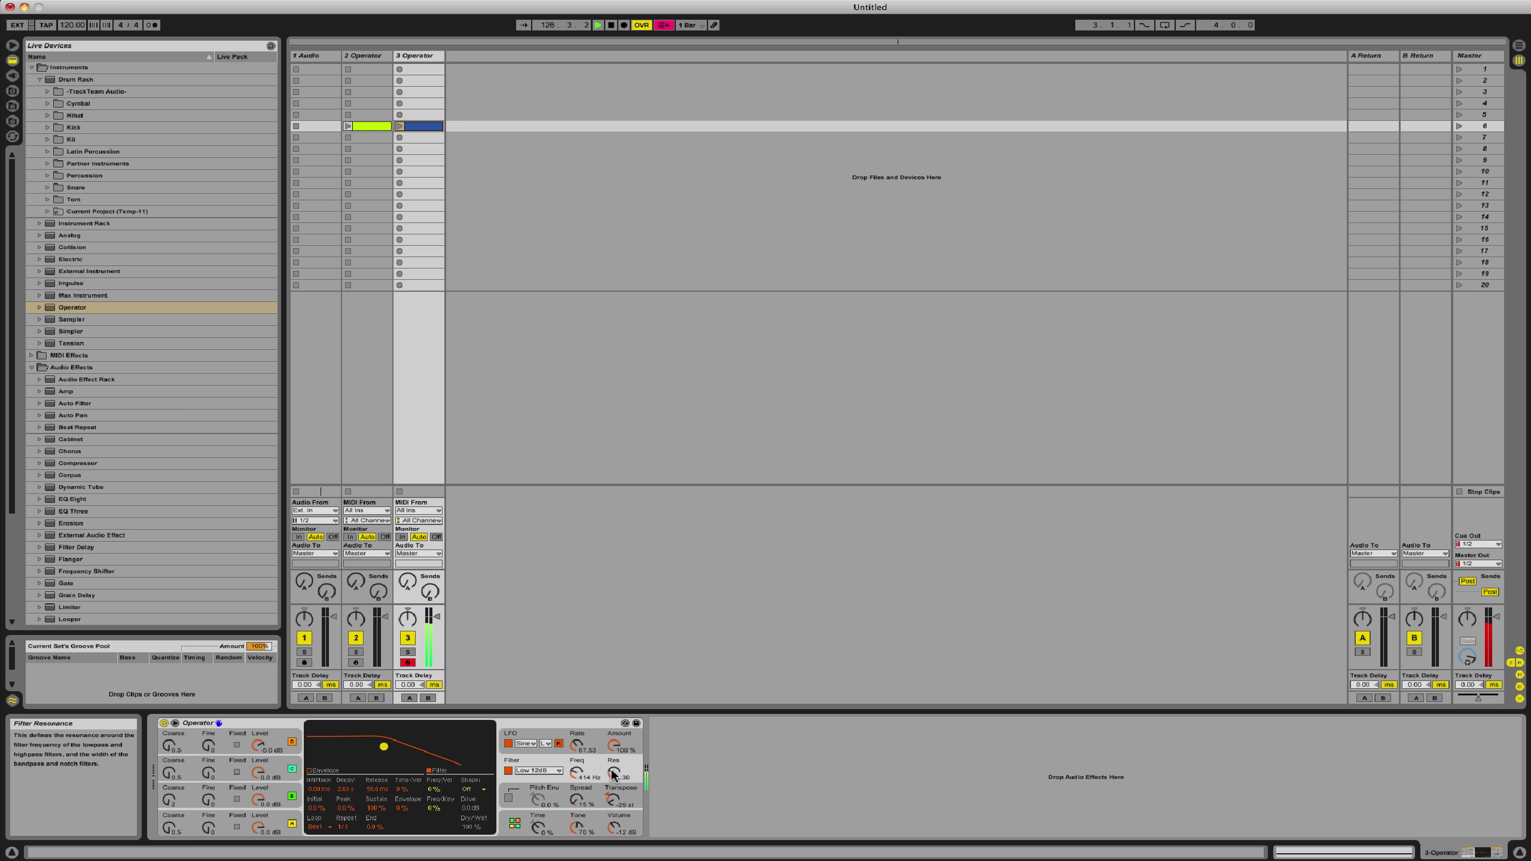
{"action": "left_click_drag", "start_coordinate": [614, 773], "coordinate": [614, 781]}
{"action": "left_click_drag", "start_coordinate": [384, 749], "coordinate": [383, 737]}
Step: Lower the LFO's rate to about 37 and readjust the decay of the LFO envelope
{"action": "left_click_drag", "start_coordinate": [578, 747], "coordinate": [578, 742]}
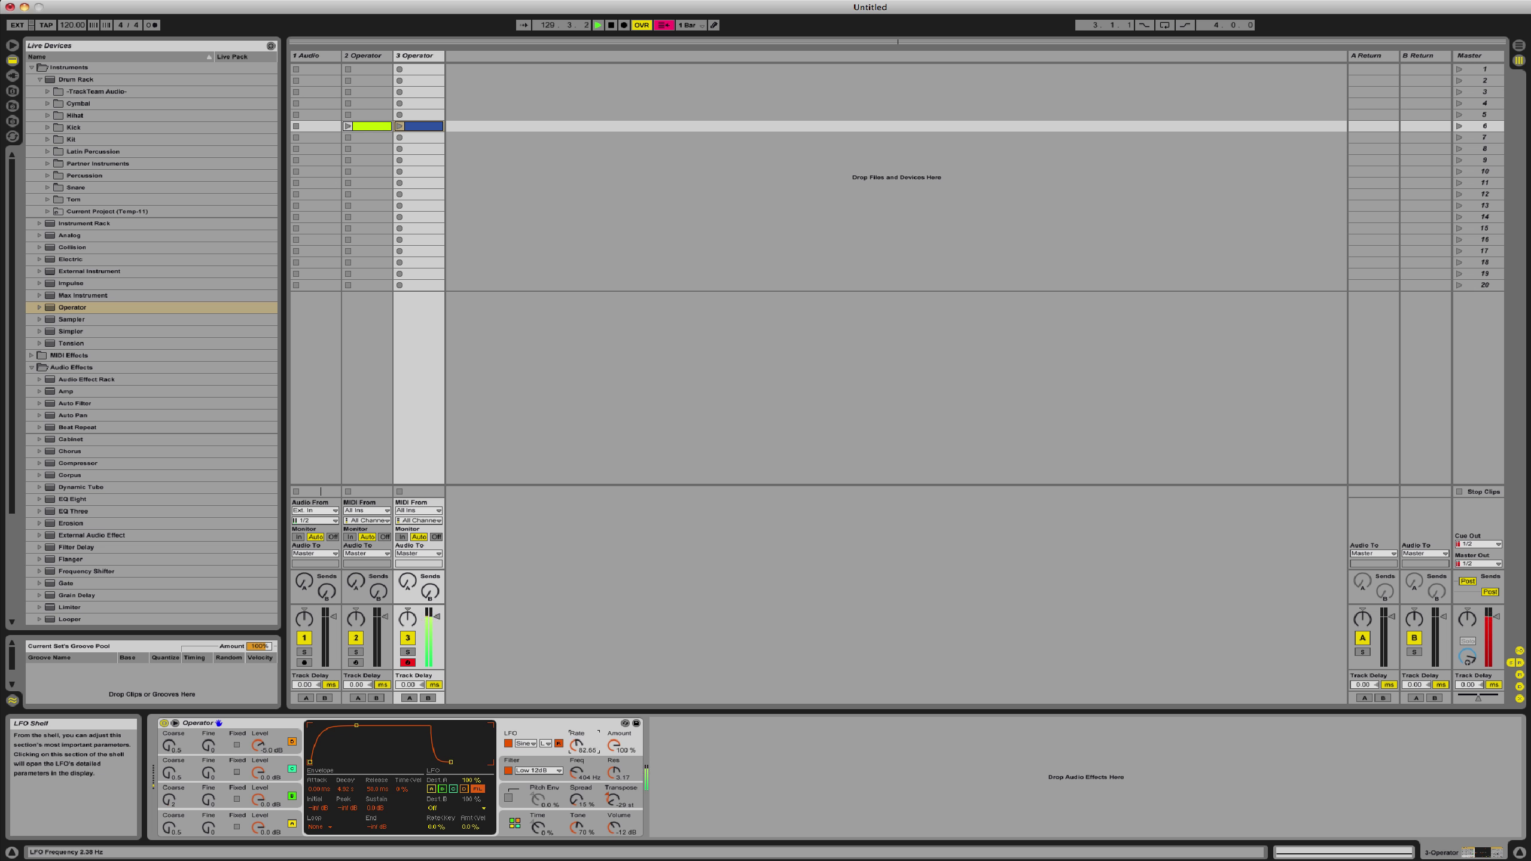
{"action": "left_click_drag", "start_coordinate": [578, 743], "coordinate": [577, 743]}
{"action": "left_click_drag", "start_coordinate": [578, 746], "coordinate": [577, 744]}
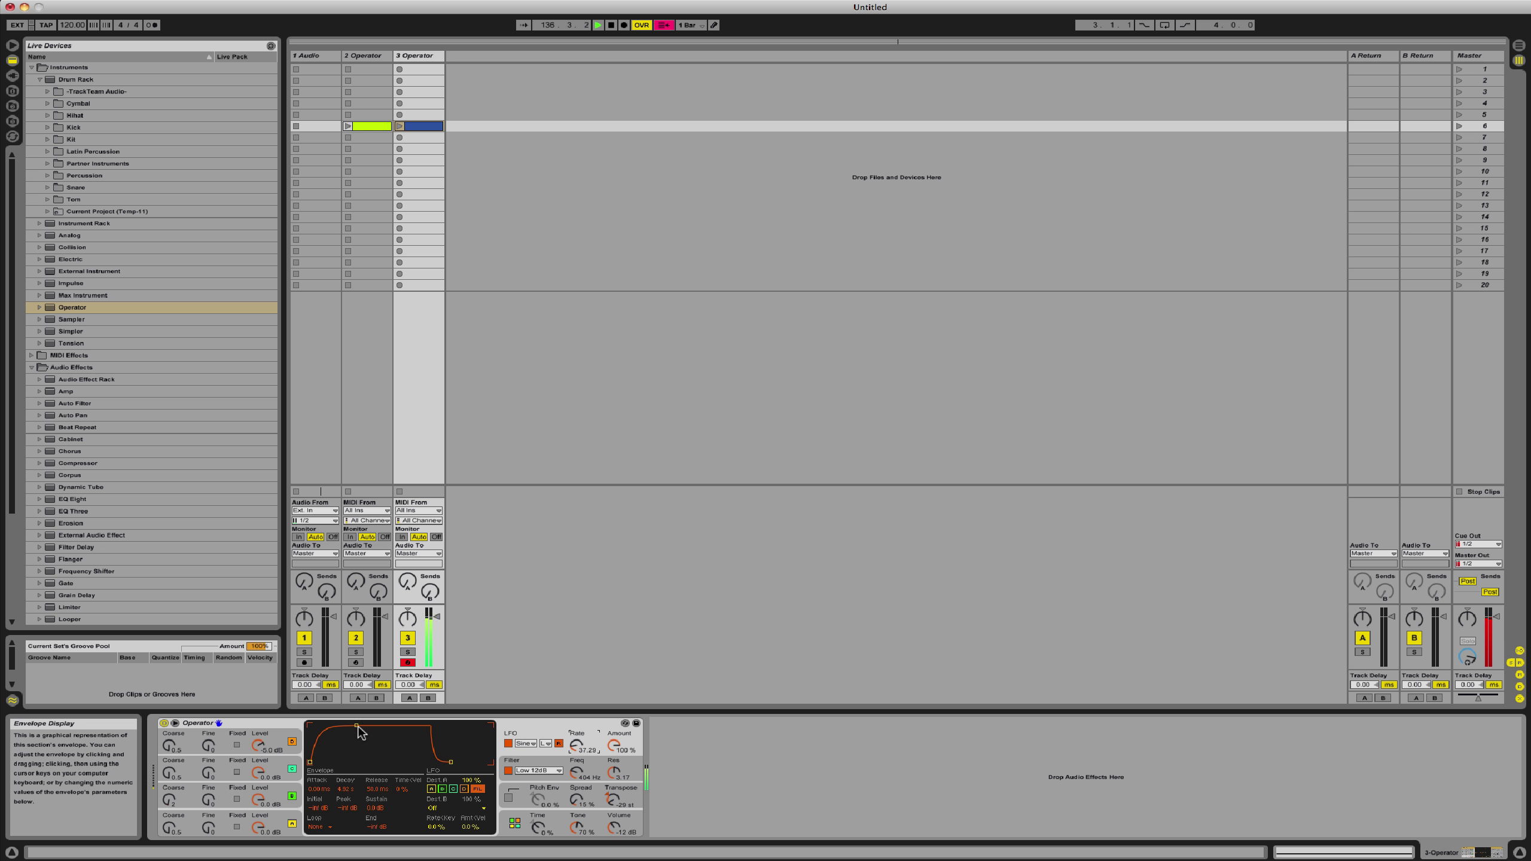
{"action": "left_click_drag", "start_coordinate": [360, 731], "coordinate": [296, 749]}
Step: Adjust oscillator B's output level and change the envelope Repeat rates of oscillators B and D
{"action": "left_click_drag", "start_coordinate": [258, 800], "coordinate": [259, 800]}
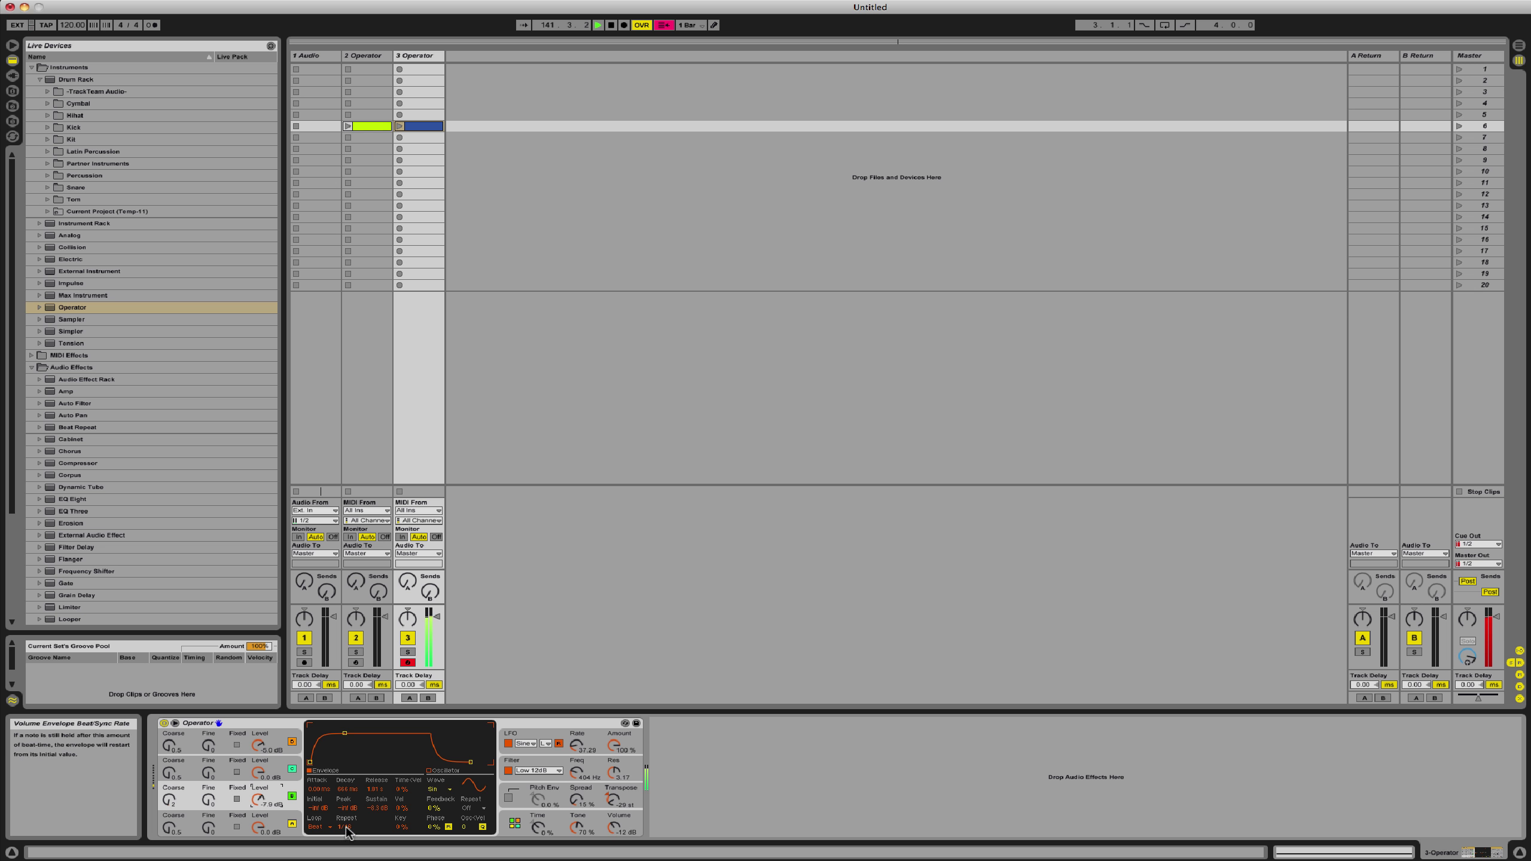
{"action": "left_click_drag", "start_coordinate": [345, 827], "coordinate": [345, 822]}
{"action": "left_click", "coordinate": [223, 743]}
{"action": "left_click", "coordinate": [344, 828]}
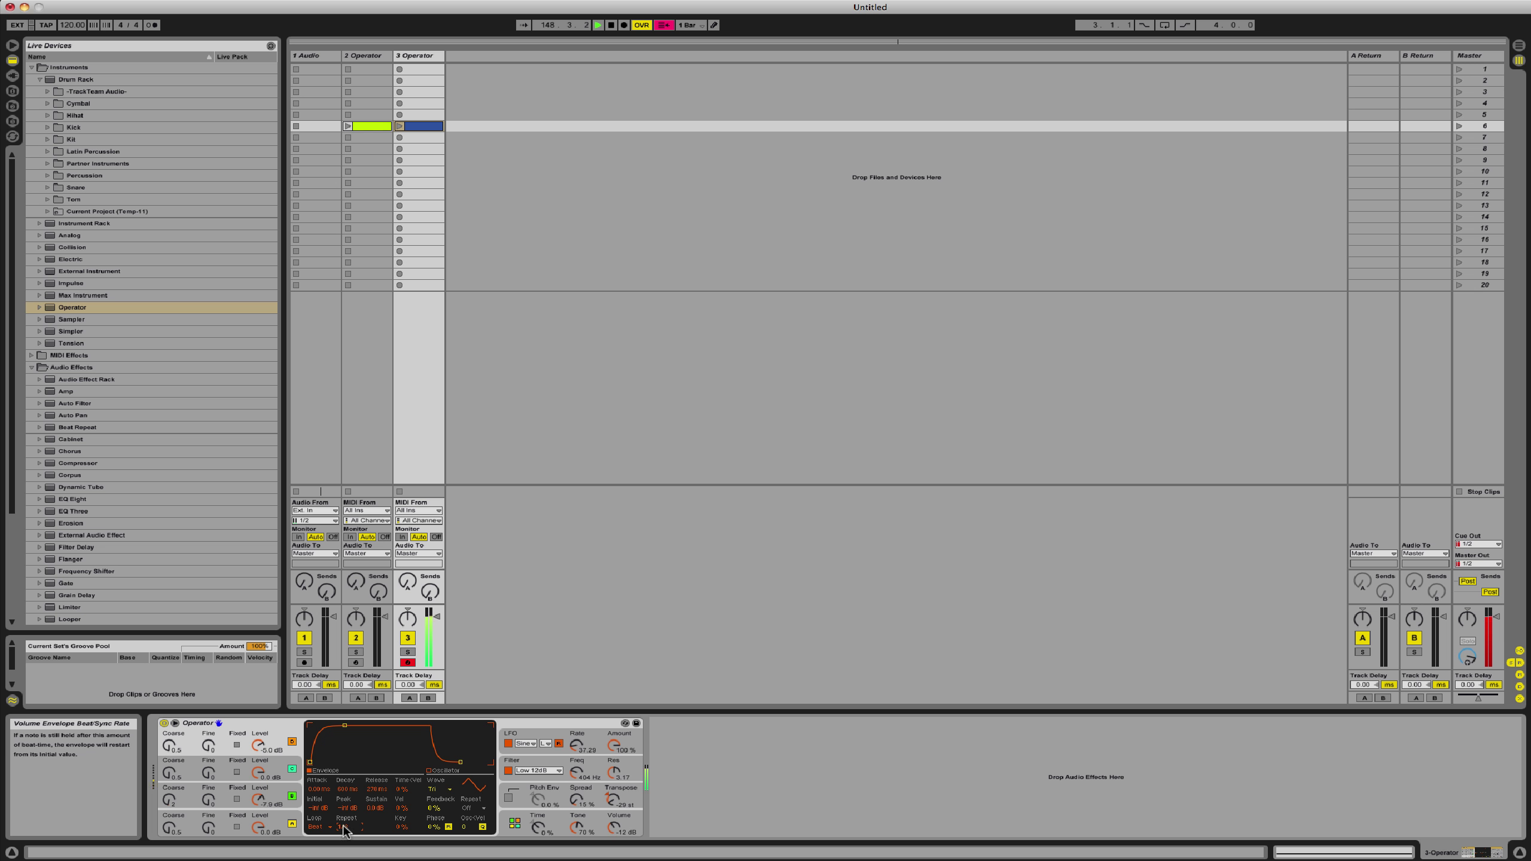
{"action": "left_click_drag", "start_coordinate": [343, 825], "coordinate": [343, 833]}
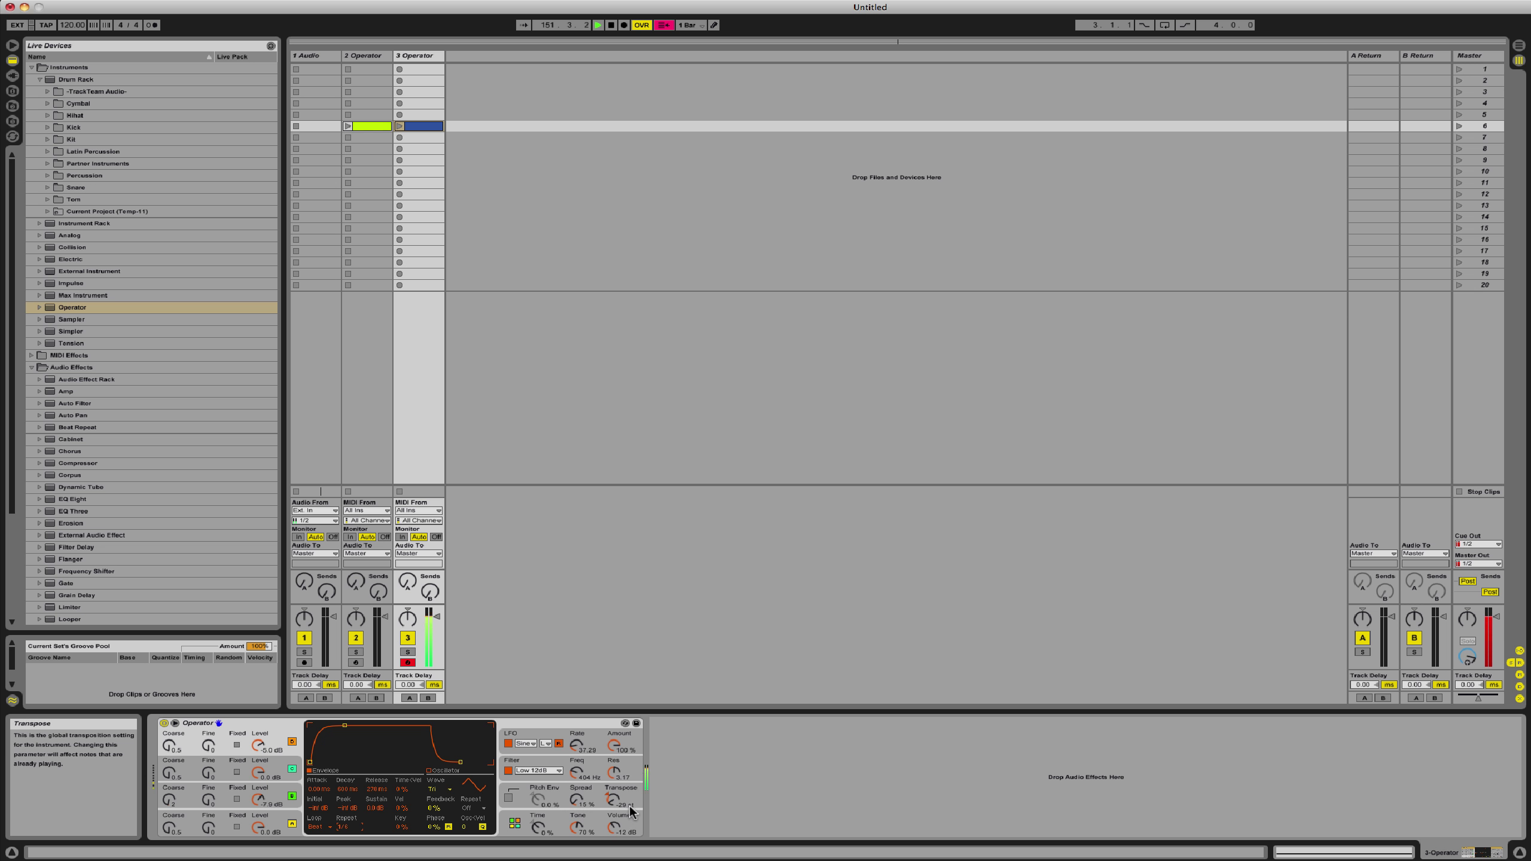
Step: Lower the filter's resonance to 1.11, and raise the LFO's rate before switching the LFO off
{"action": "left_click_drag", "start_coordinate": [613, 775], "coordinate": [583, 720]}
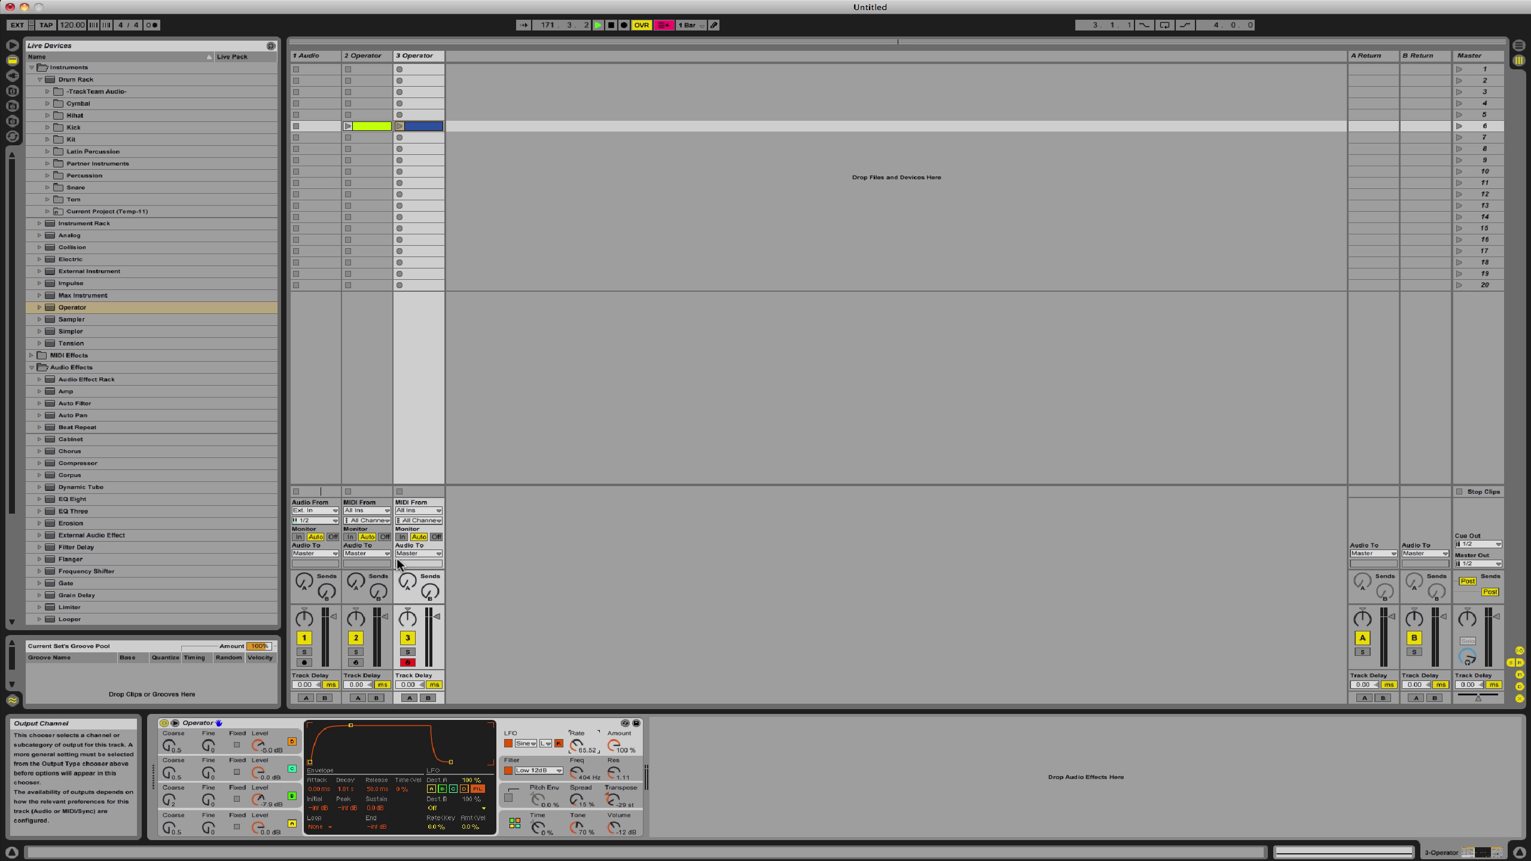
{"action": "left_click", "coordinate": [559, 744]}
{"action": "left_click", "coordinate": [508, 744]}
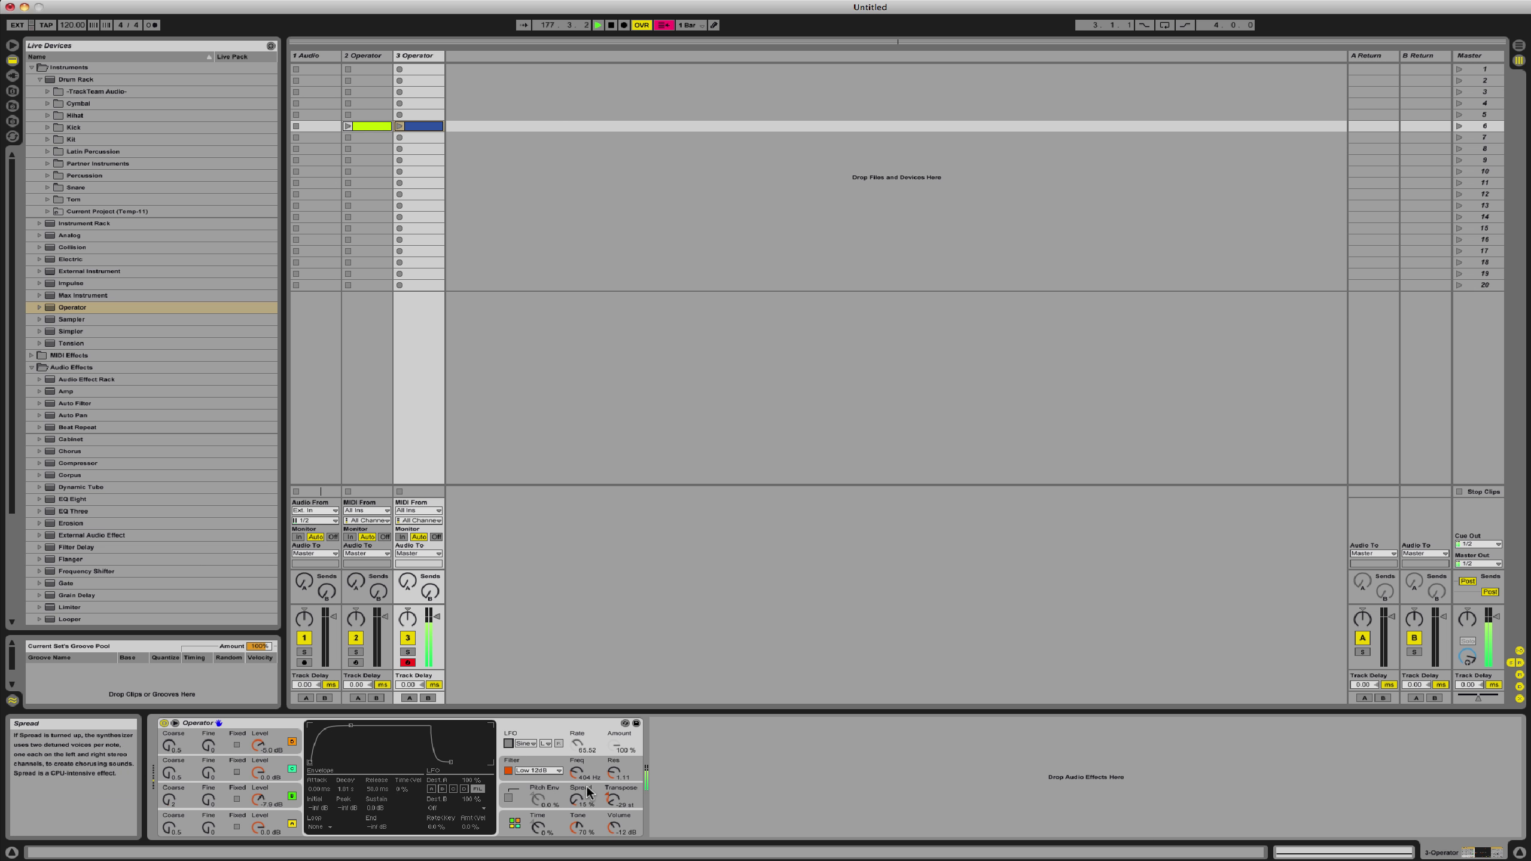
Step: Raise the filter's cutoff frequency well above 404 Hz and change the filter envelope's Repeat rate
{"action": "left_click_drag", "start_coordinate": [578, 772], "coordinate": [578, 752]}
{"action": "mouse_move", "coordinate": [577, 773]}
{"action": "left_mouse_down"}
{"action": "mouse_move", "coordinate": [577, 812]}
{"action": "mouse_move", "coordinate": [577, 772]}
{"action": "left_mouse_up"}
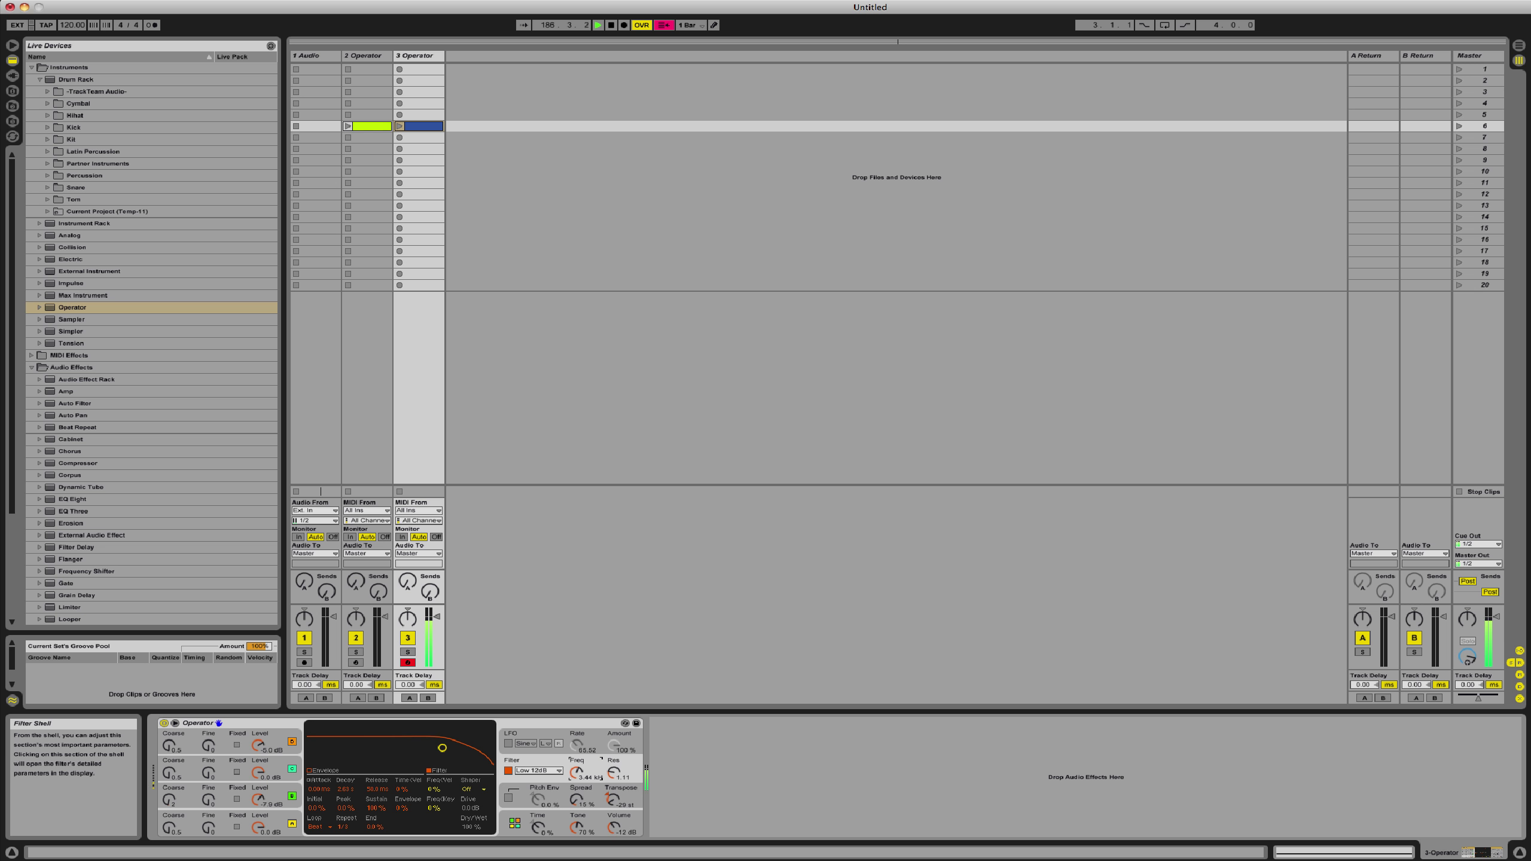
{"action": "left_click_drag", "start_coordinate": [349, 827], "coordinate": [350, 838]}
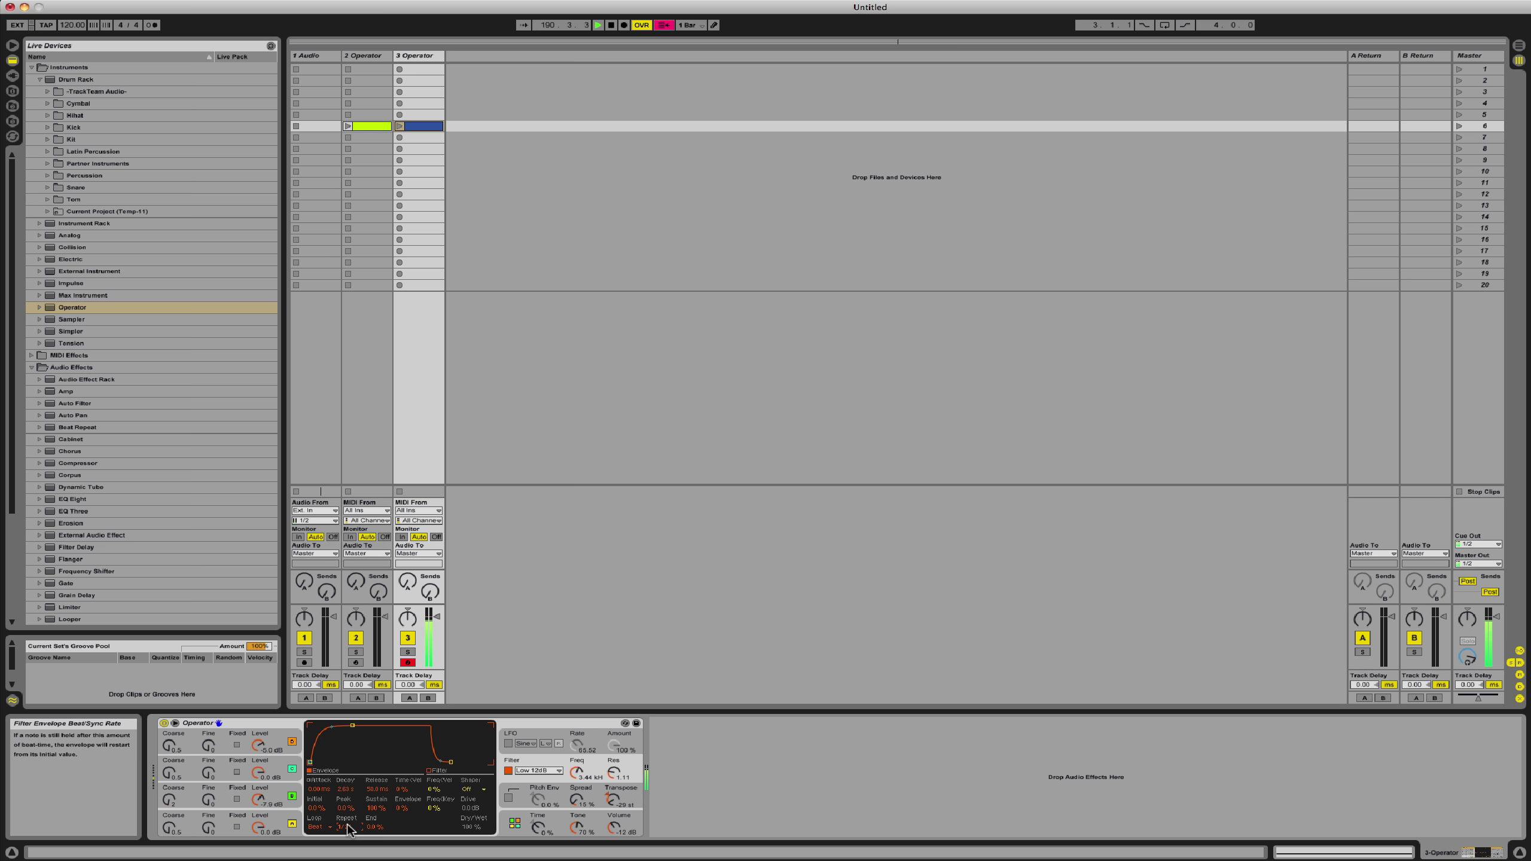
Step: Fine-tune oscillator D's output level and lower Operator's global envelope Time to -52%
{"action": "mouse_move", "coordinate": [258, 746]}
{"action": "left_mouse_down"}
{"action": "mouse_move", "coordinate": [258, 724]}
{"action": "mouse_move", "coordinate": [258, 762]}
{"action": "mouse_move", "coordinate": [258, 746]}
{"action": "left_mouse_up"}
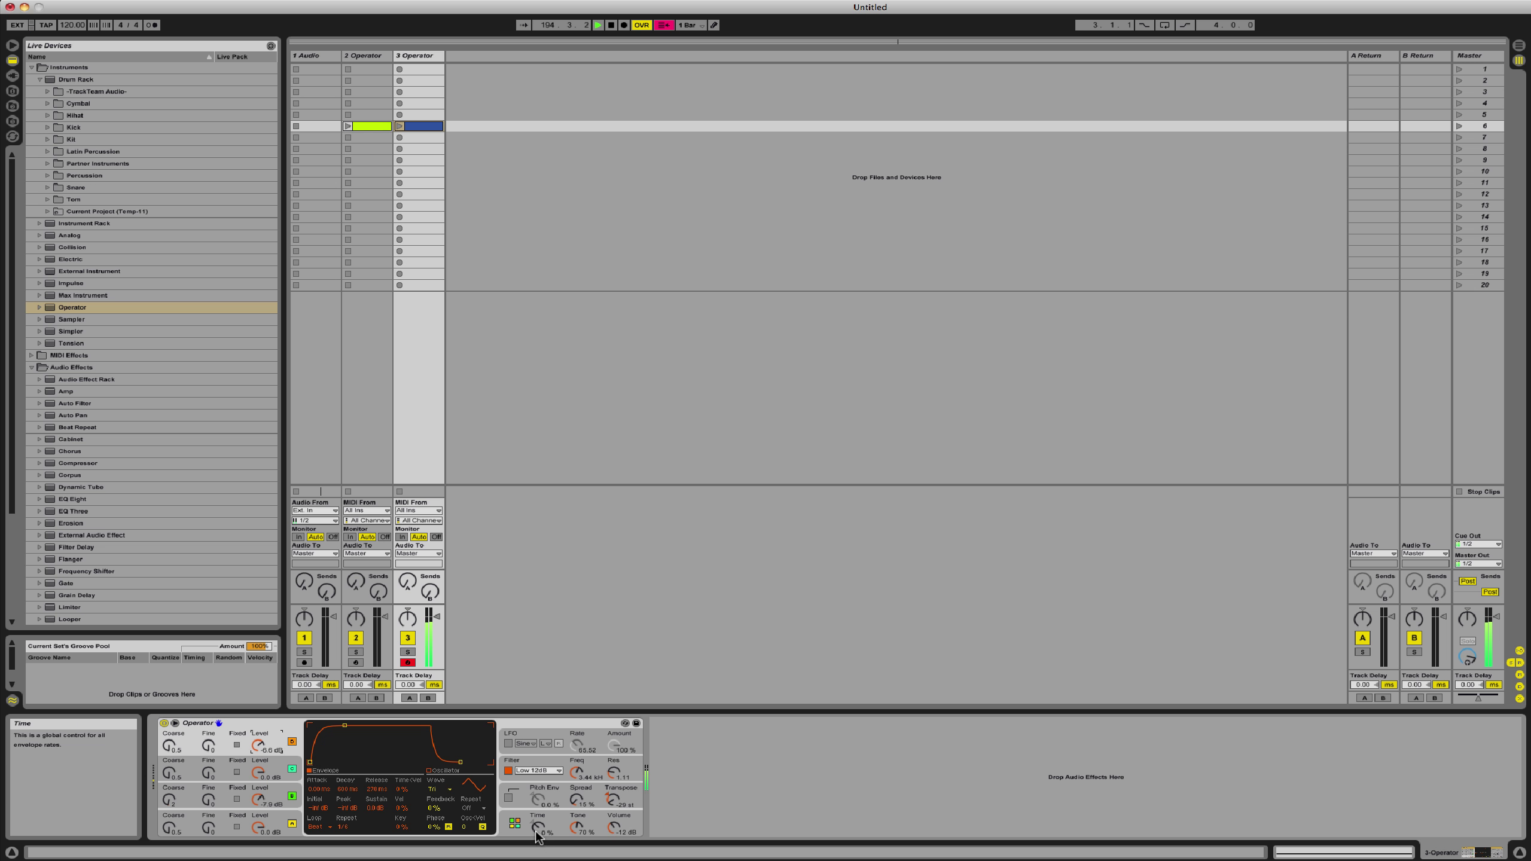
{"action": "mouse_move", "coordinate": [536, 829]}
{"action": "left_mouse_down"}
{"action": "mouse_move", "coordinate": [536, 808]}
{"action": "mouse_move", "coordinate": [536, 850]}
{"action": "left_mouse_up"}
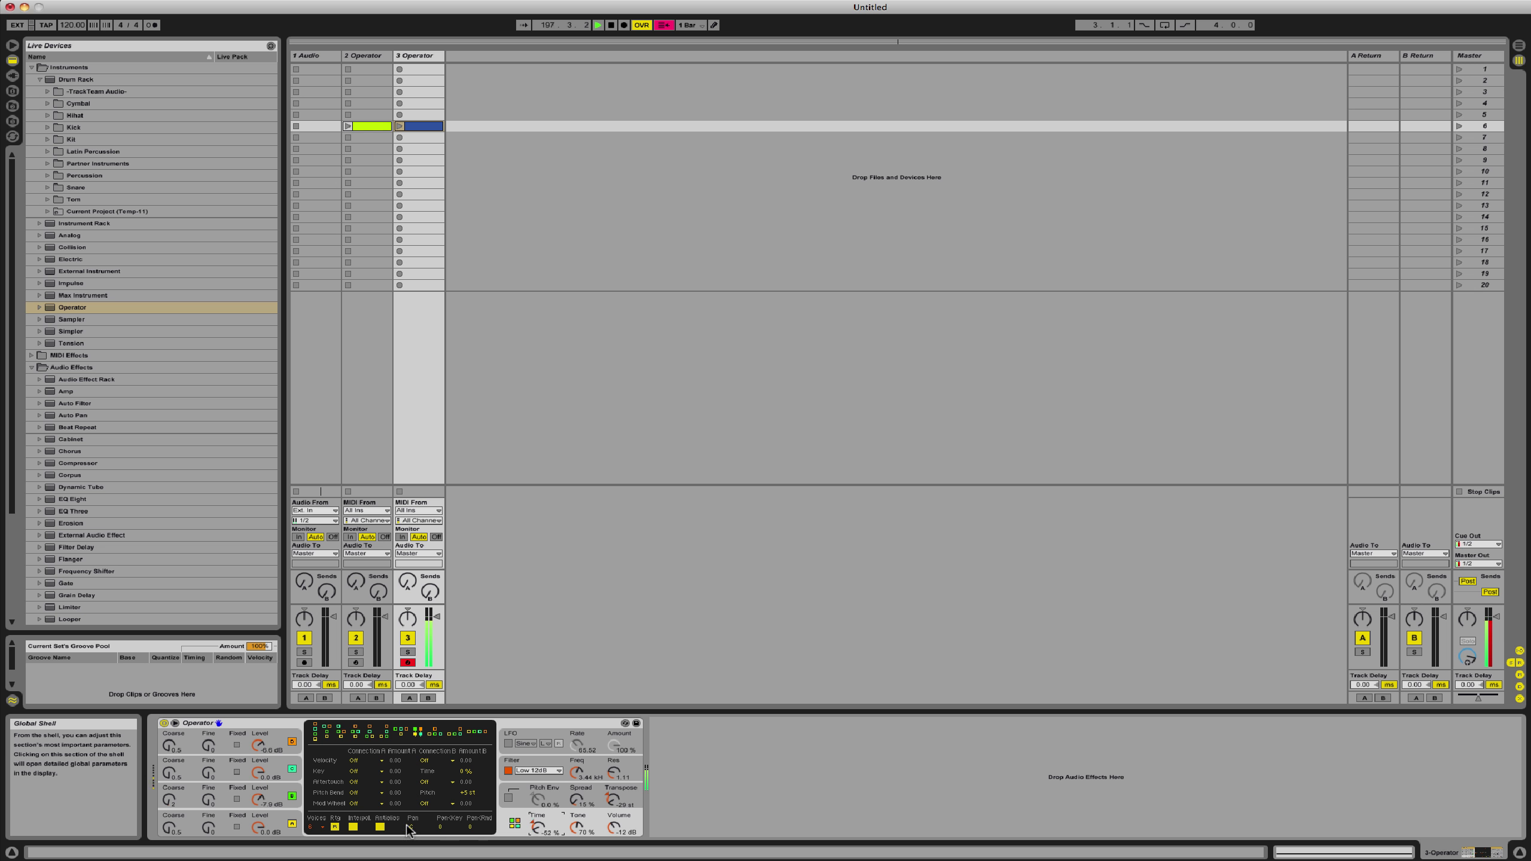
Step: Try different polyphony settings by changing Operator's number of voices in the global settings
{"action": "left_click", "coordinate": [312, 827]}
{"action": "left_click", "coordinate": [319, 712]}
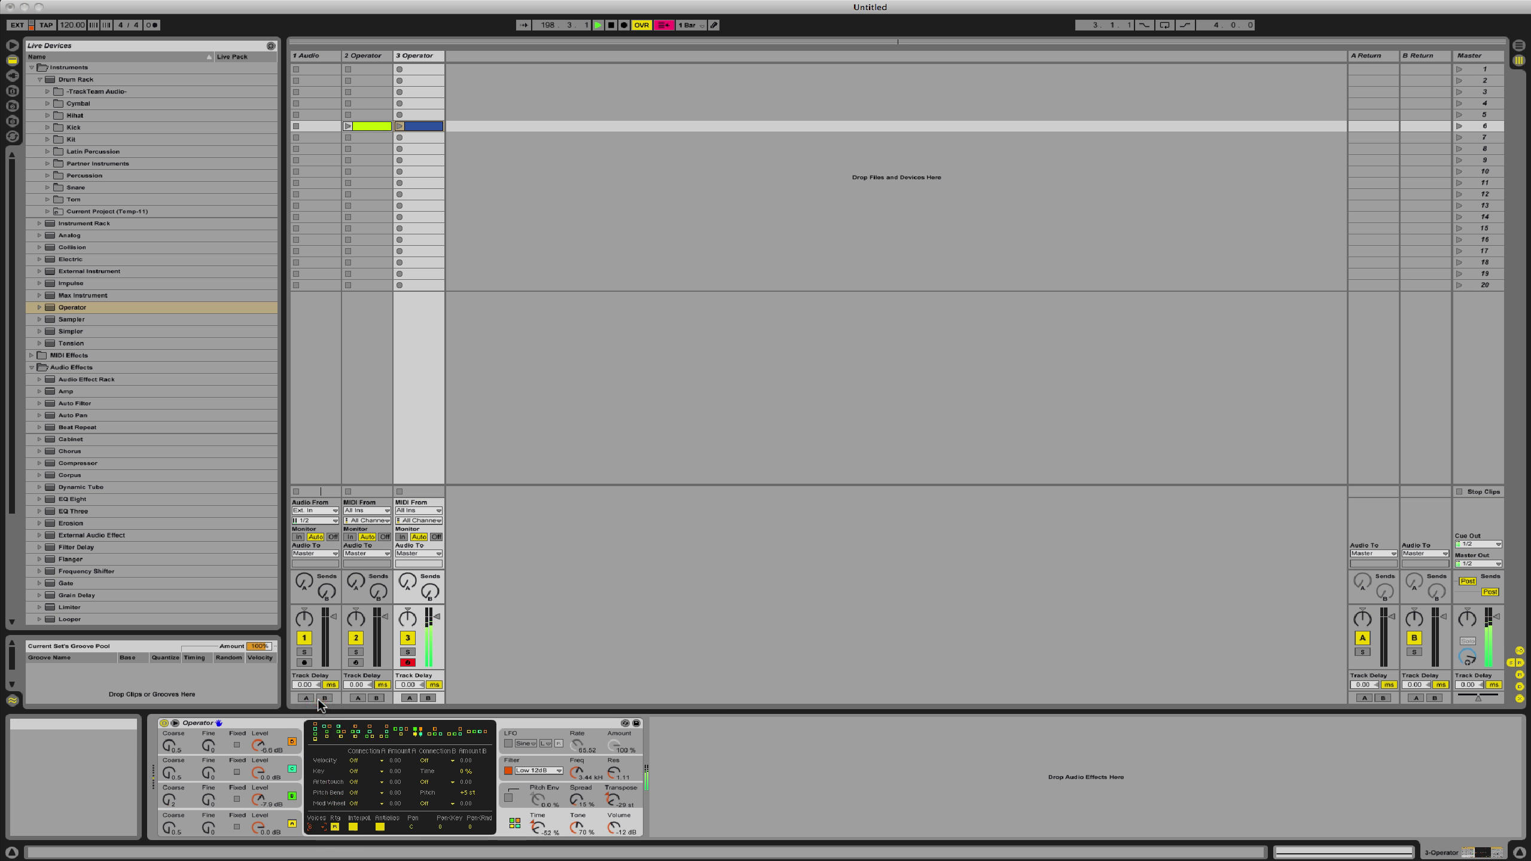
{"action": "left_click", "coordinate": [311, 827]}
{"action": "left_click", "coordinate": [319, 760]}
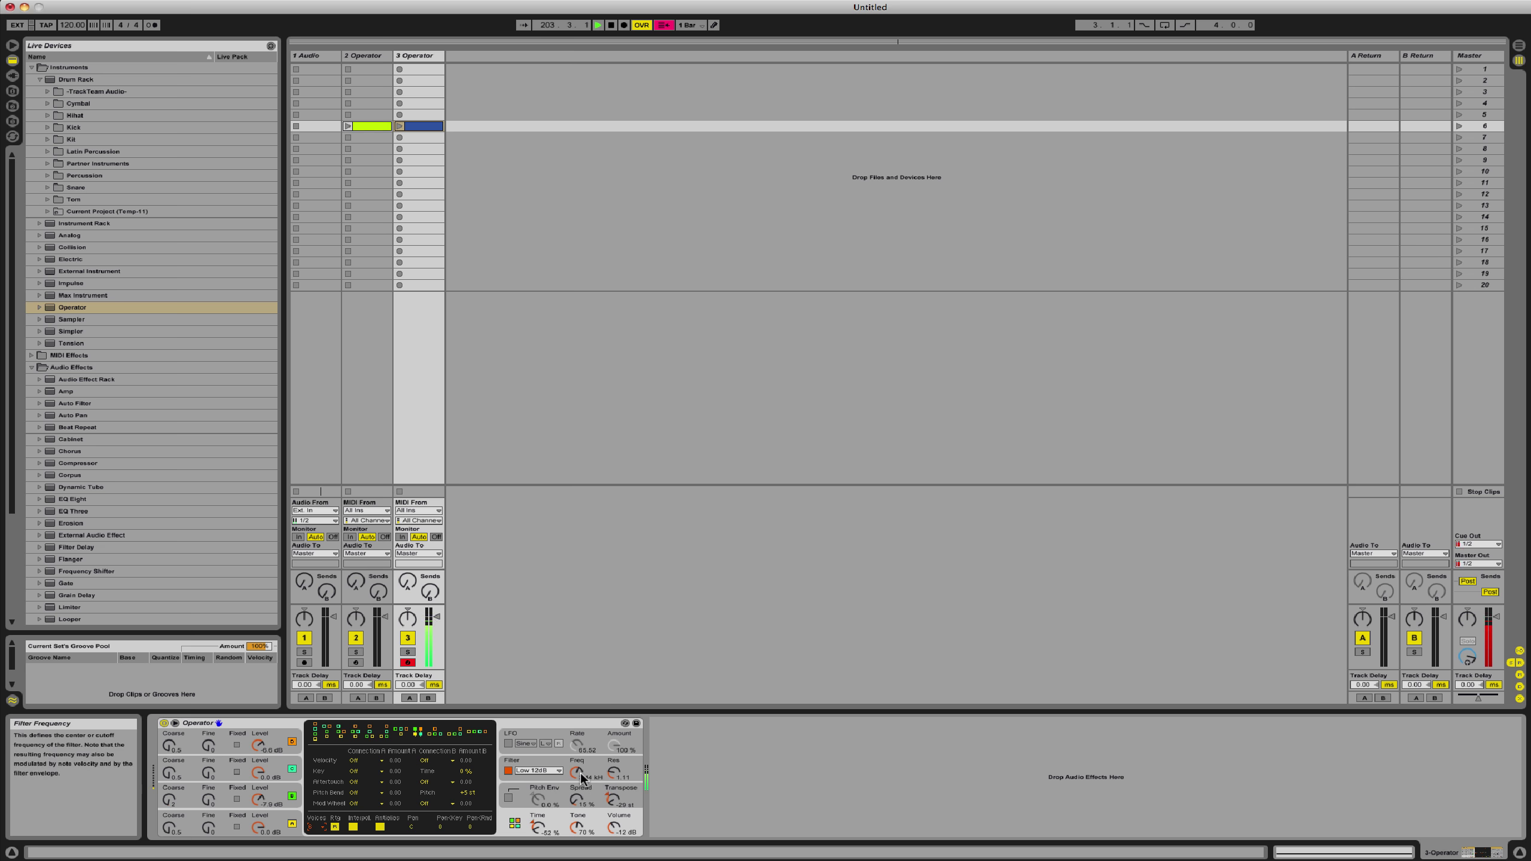
Step: Readjust the filter's cutoff frequency, and switch the LFO back on with oscillator C added as a destination
{"action": "mouse_move", "coordinate": [602, 779]}
{"action": "left_mouse_down"}
{"action": "mouse_move", "coordinate": [602, 805]}
{"action": "mouse_move", "coordinate": [577, 763]}
{"action": "left_mouse_up"}
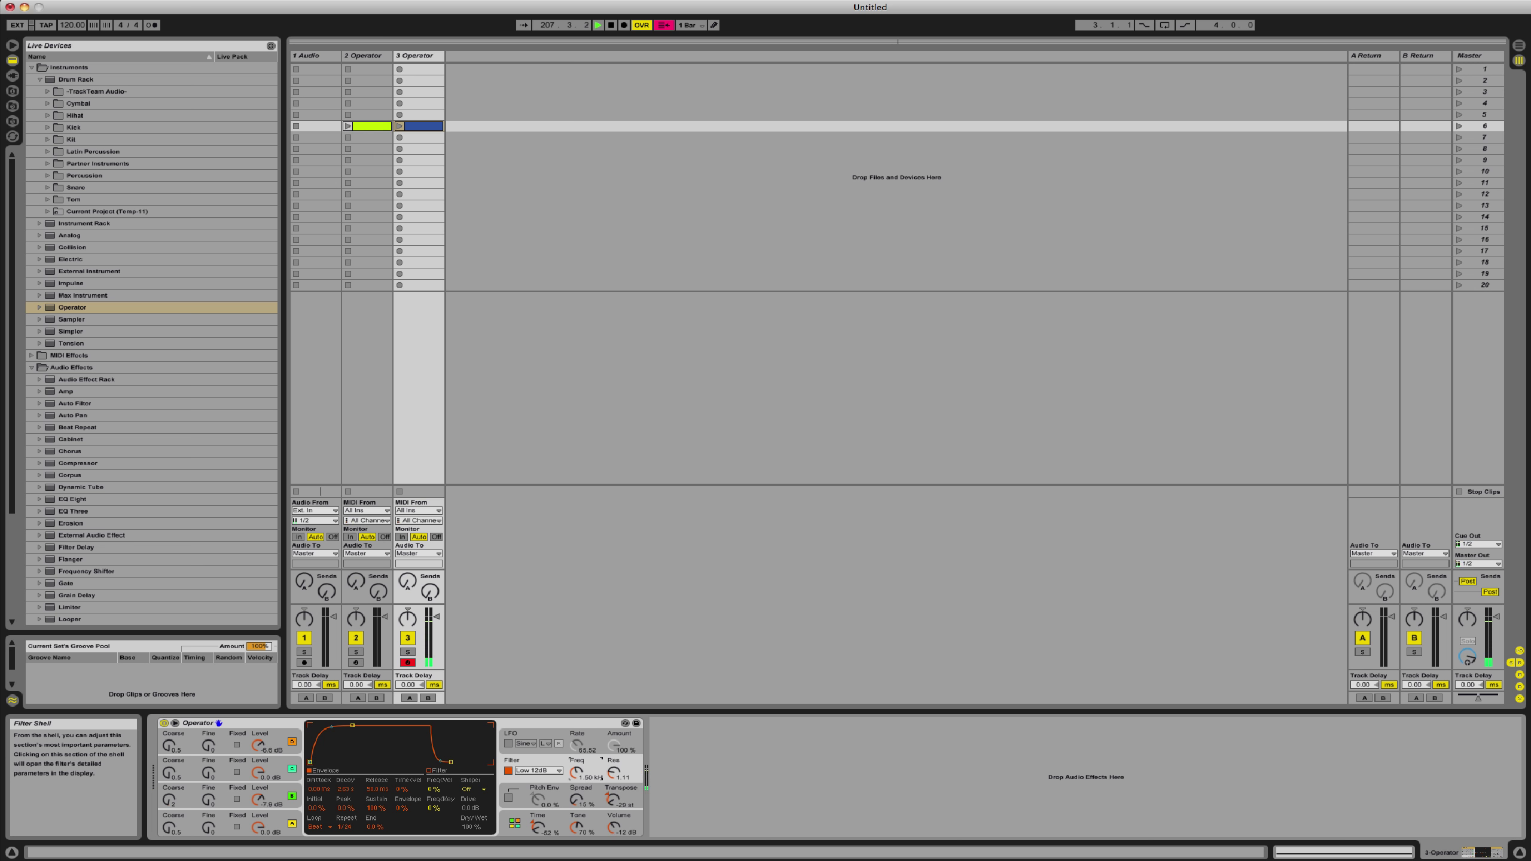
{"action": "left_click", "coordinate": [509, 744]}
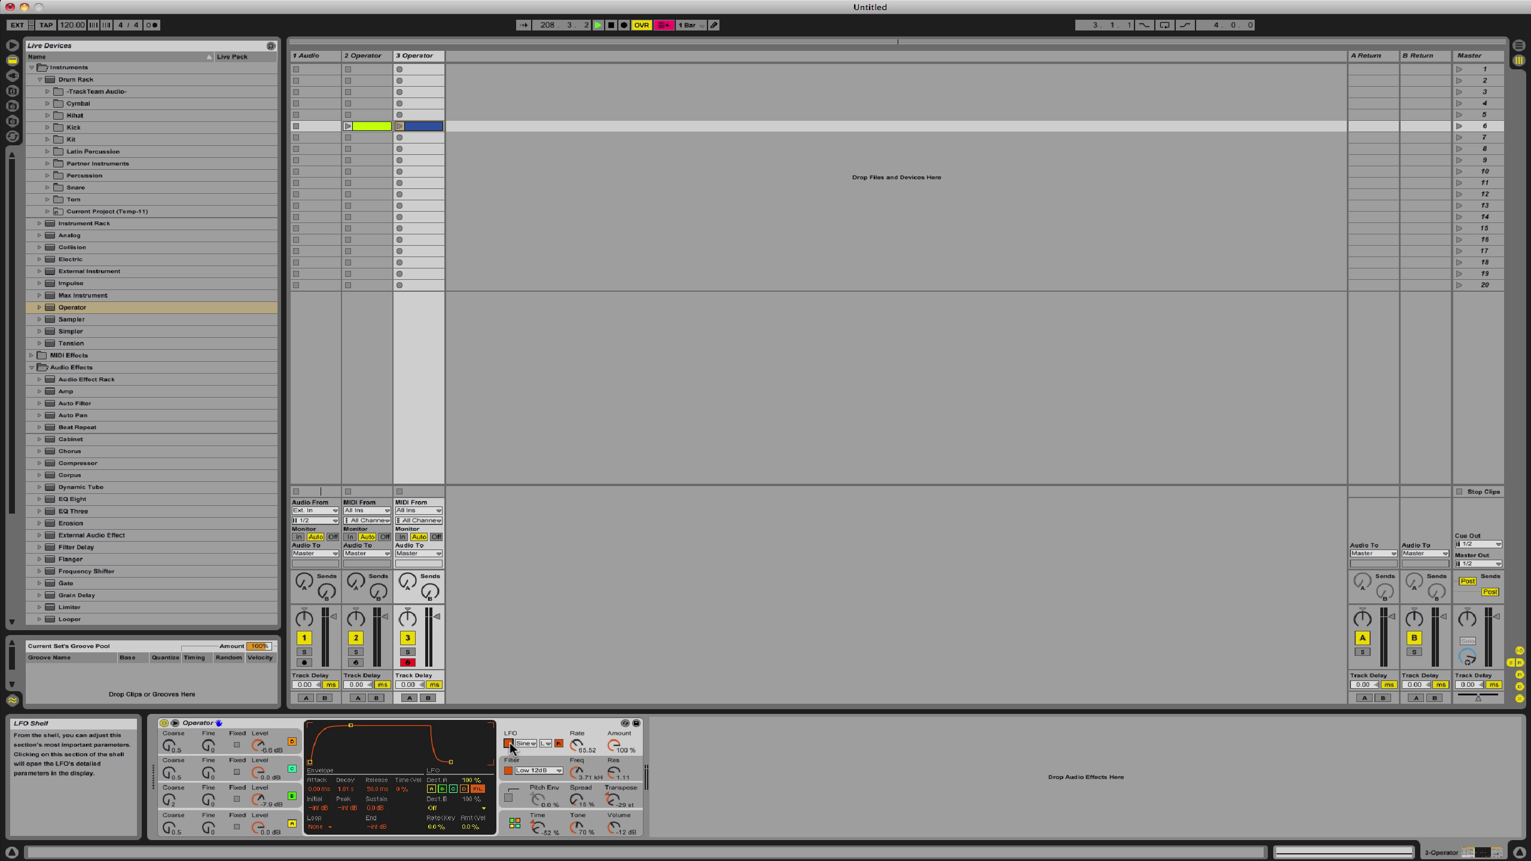
{"action": "left_click", "coordinate": [451, 790]}
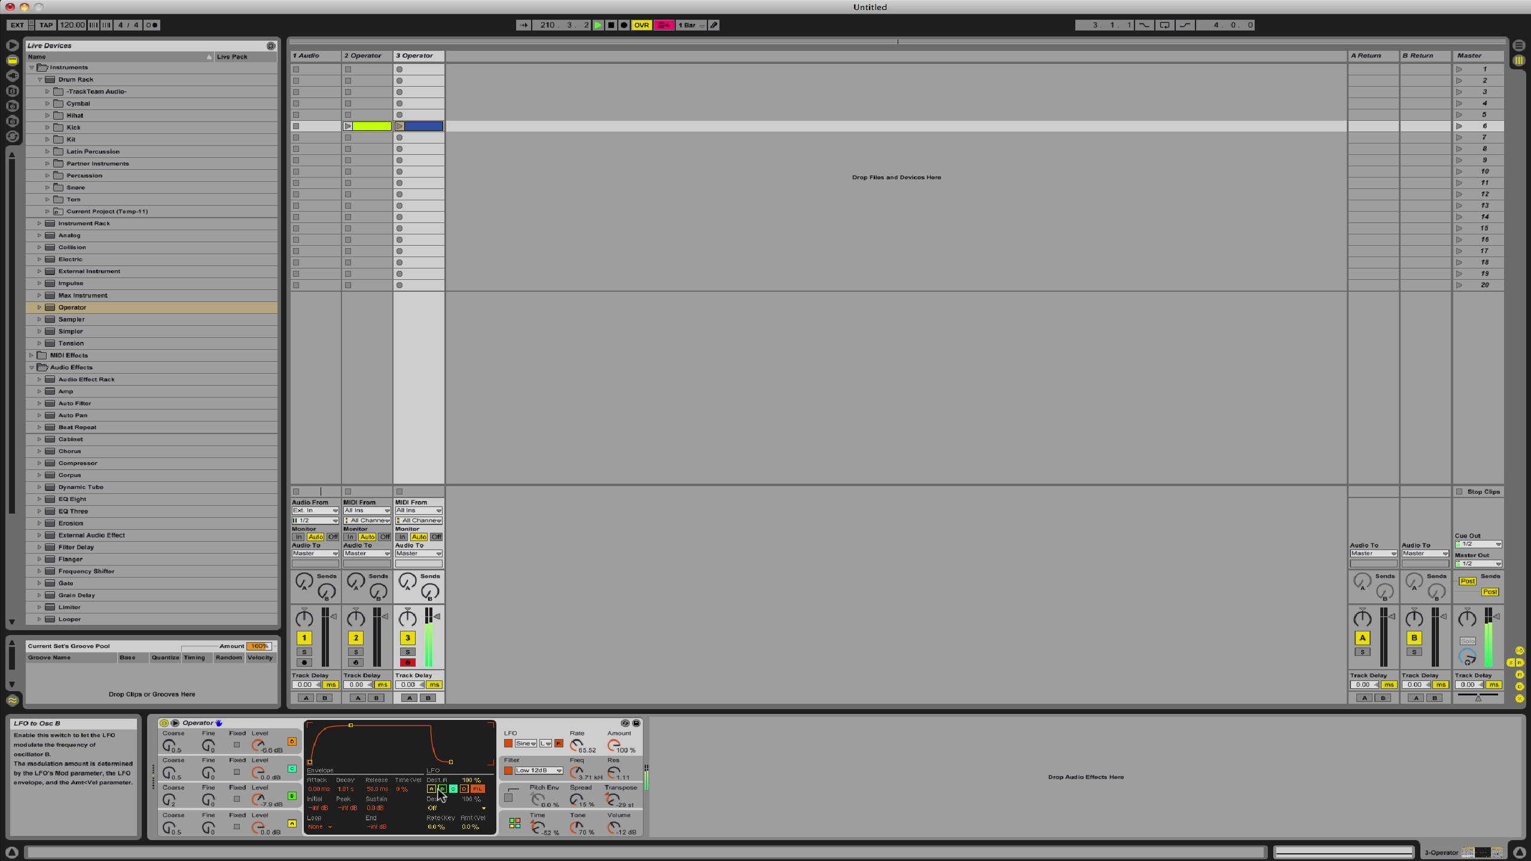
Step: Add oscillators A and B as LFO destinations, raise the LFO rate, and lower oscillator A's output level to -11 dB
{"action": "left_click", "coordinate": [433, 790]}
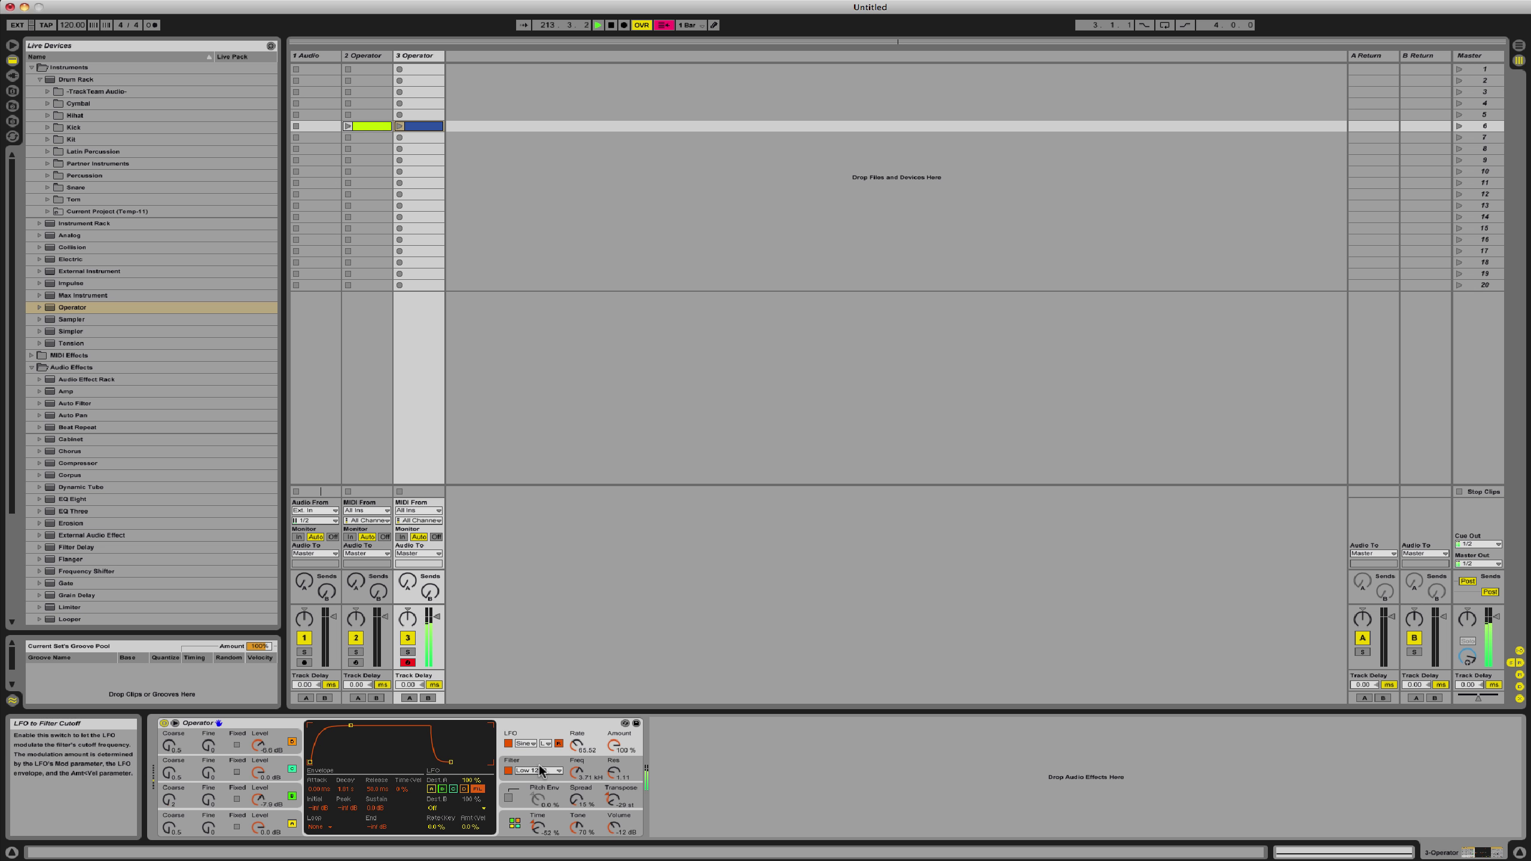
{"action": "left_click_drag", "start_coordinate": [577, 745], "coordinate": [577, 737]}
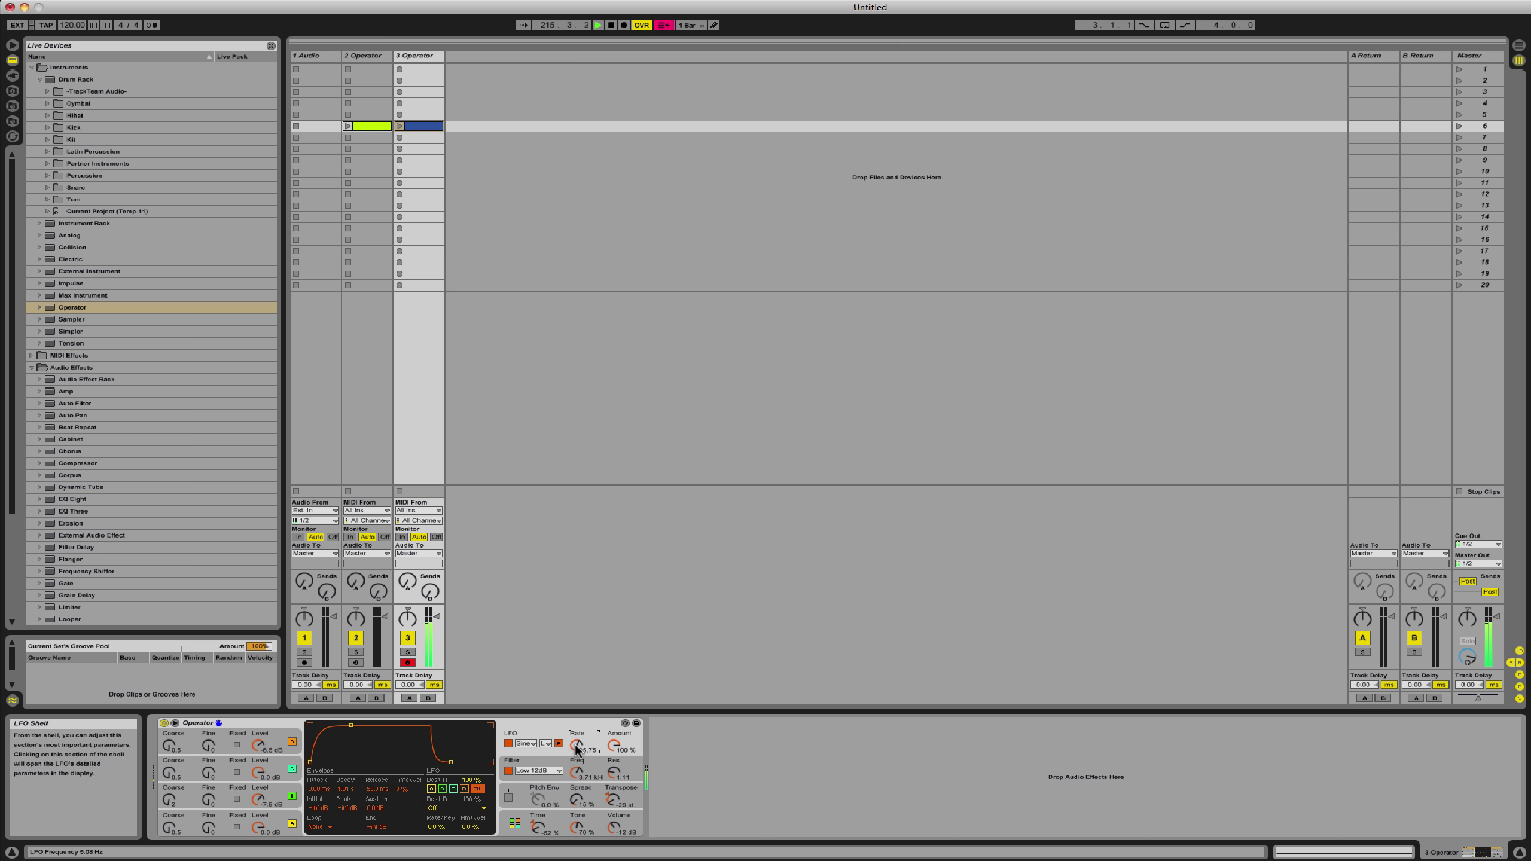
{"action": "left_click_drag", "start_coordinate": [252, 749], "coordinate": [257, 753]}
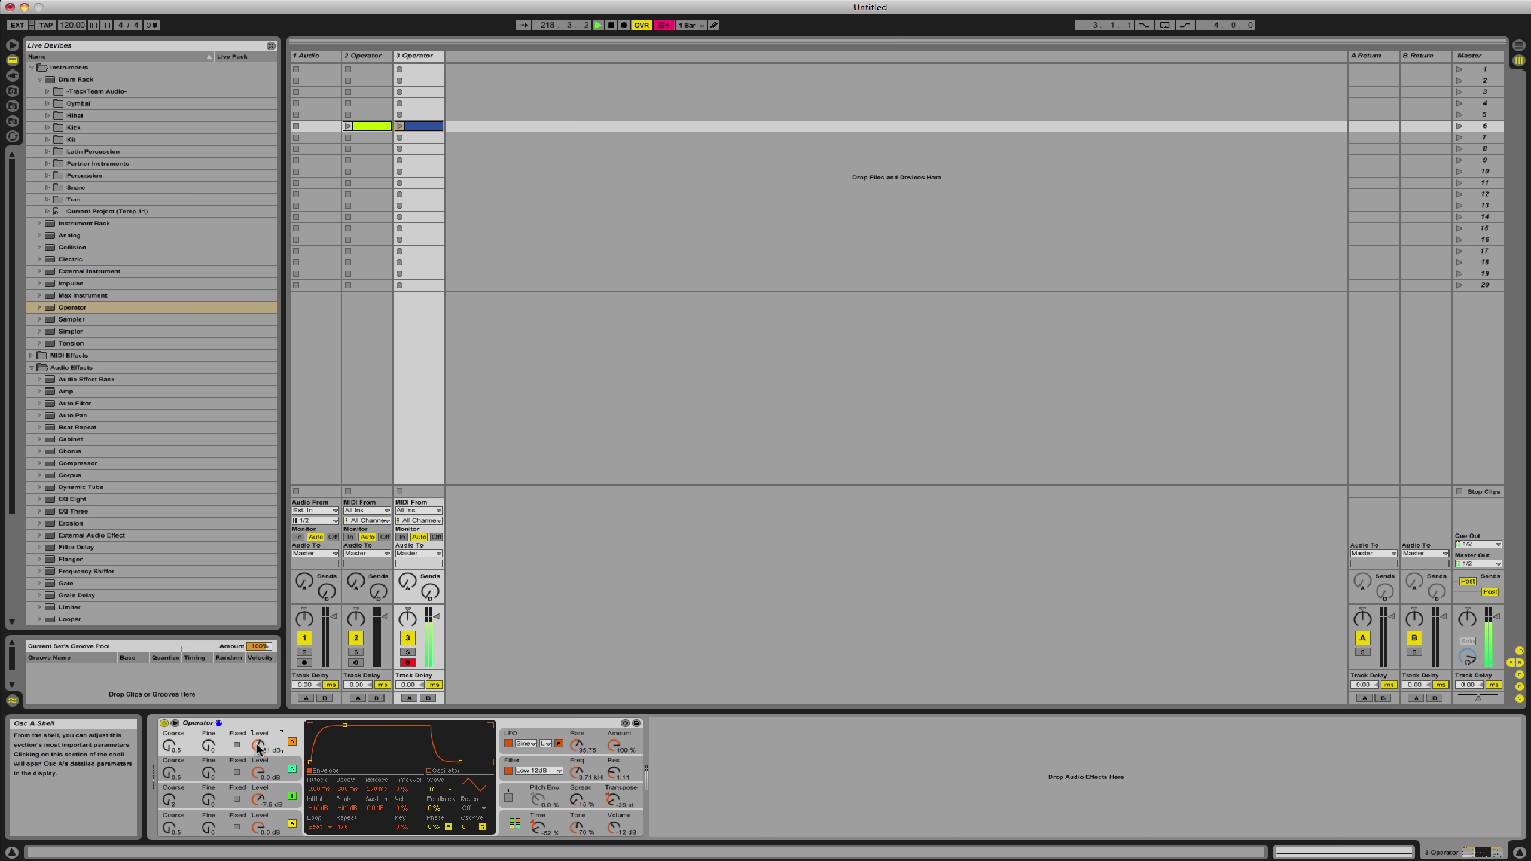
Step: Sweep the LFO rate down and up, leaving it at about 55.44
{"action": "left_click_drag", "start_coordinate": [575, 746], "coordinate": [575, 743]}
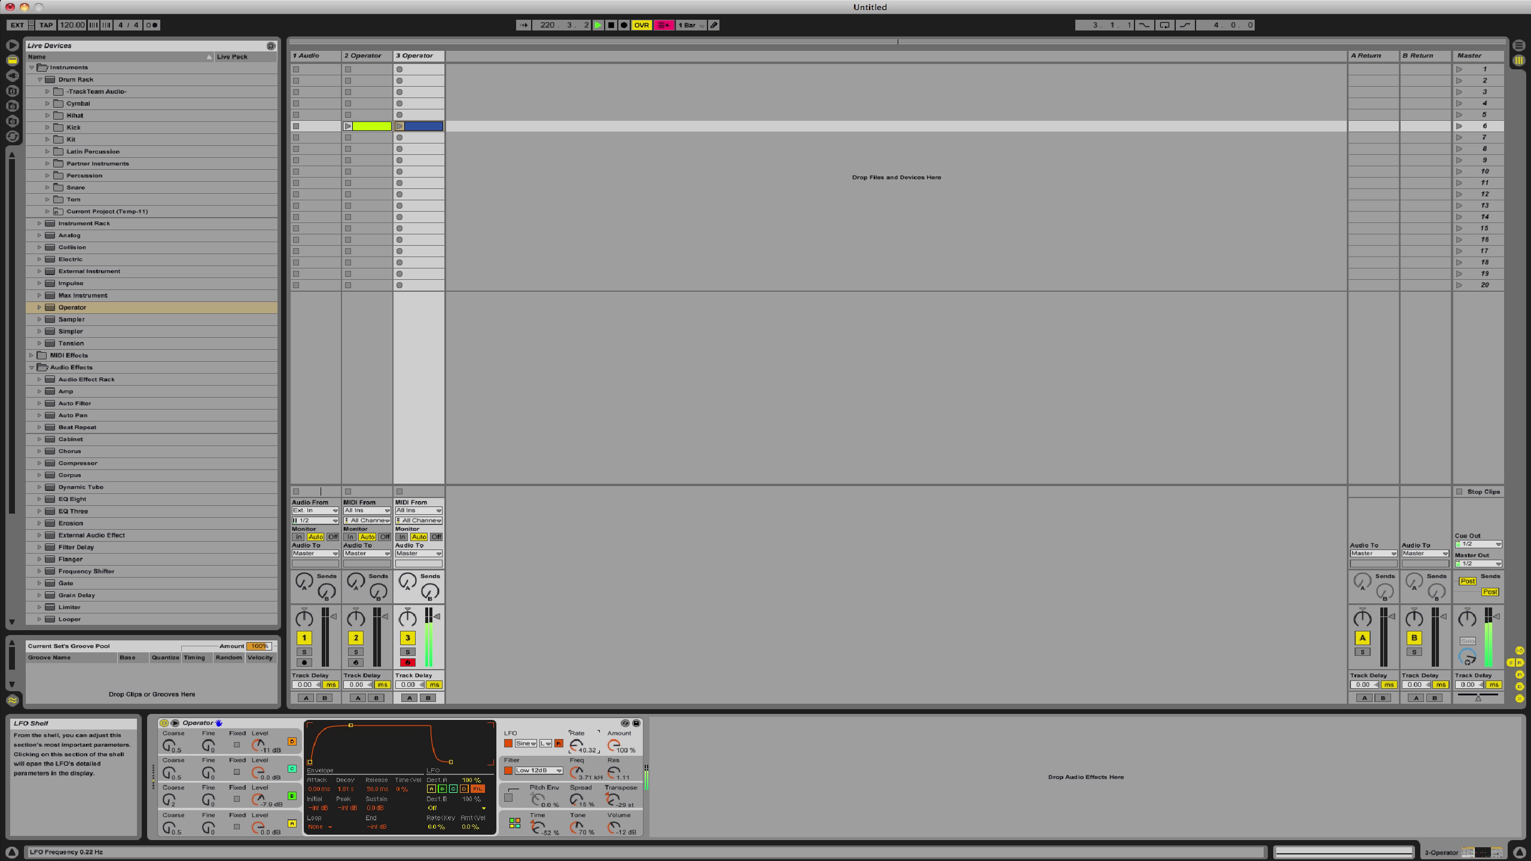
{"action": "left_click_drag", "start_coordinate": [575, 743], "coordinate": [575, 730]}
{"action": "left_click_drag", "start_coordinate": [575, 730], "coordinate": [575, 742]}
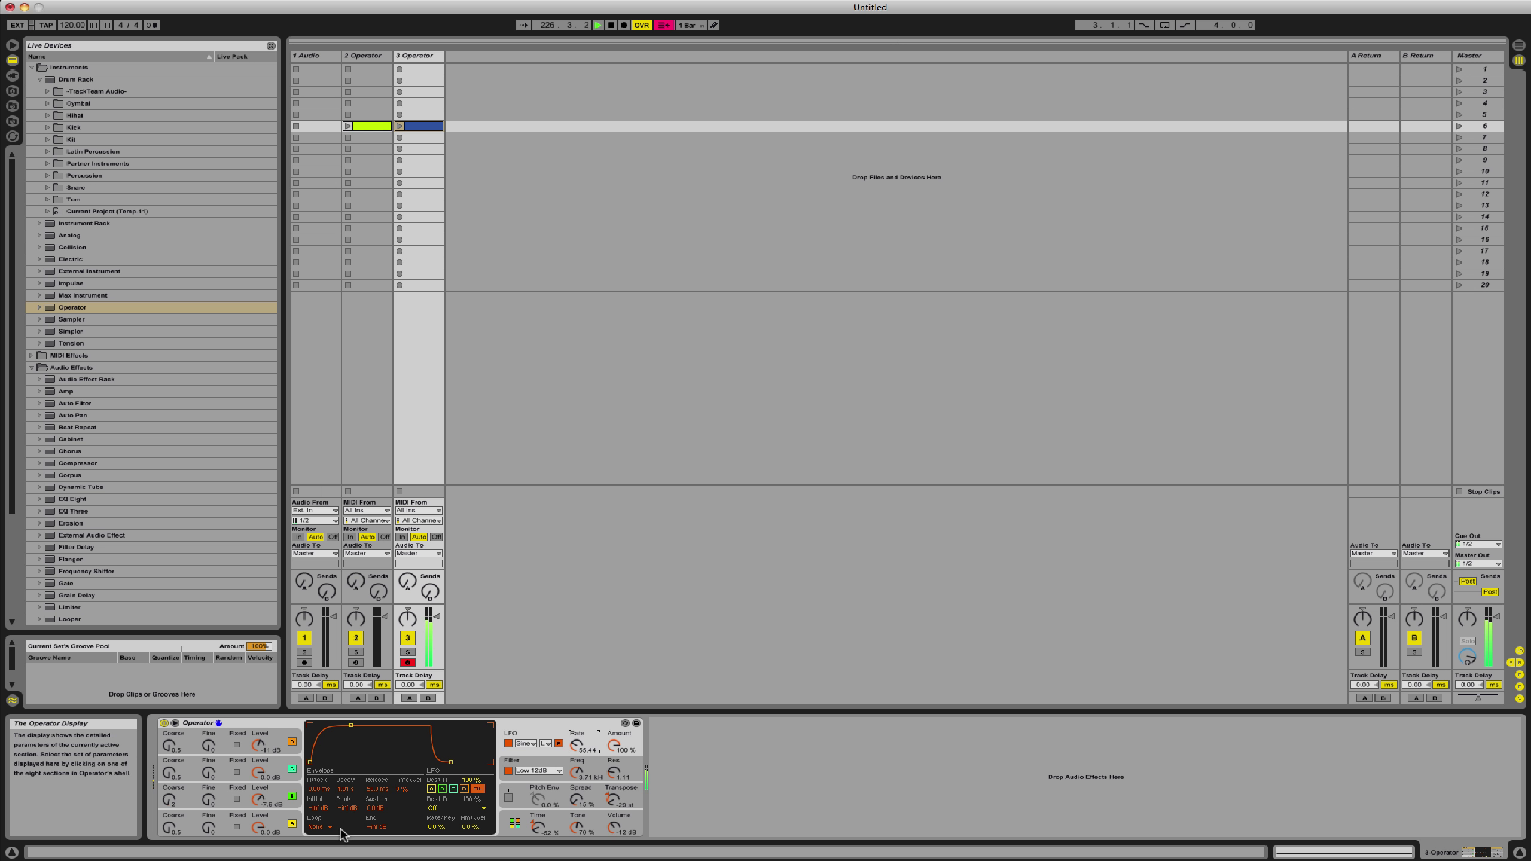
Step: Lower the peak of oscillator A's volume envelope, and give oscillator C's envelope a near-instant attack with a higher peak
{"action": "left_click", "coordinate": [227, 752]}
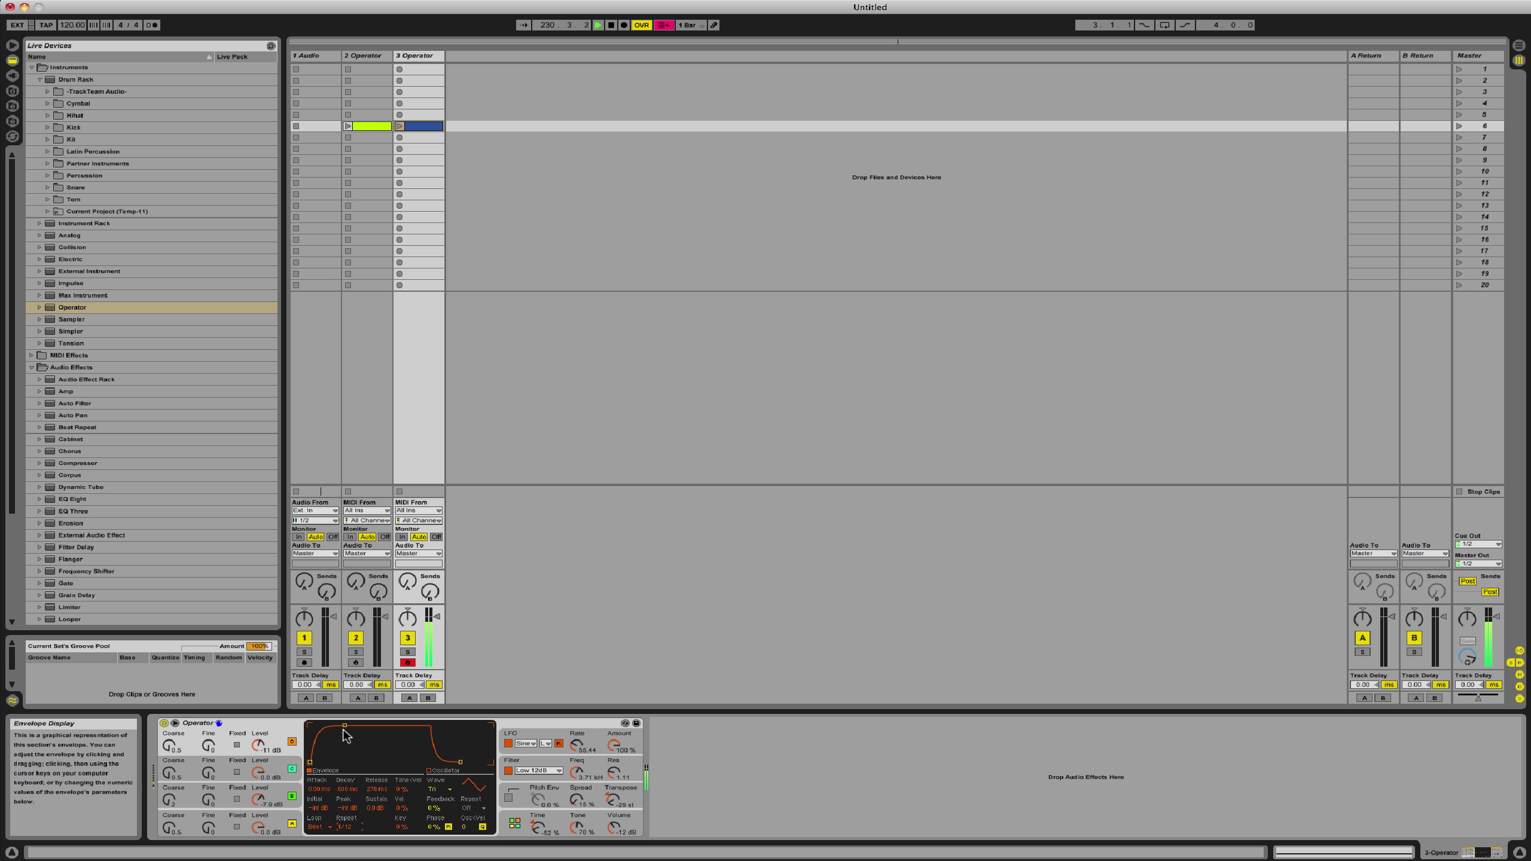
{"action": "left_click_drag", "start_coordinate": [344, 725], "coordinate": [352, 742]}
{"action": "left_click", "coordinate": [223, 800]}
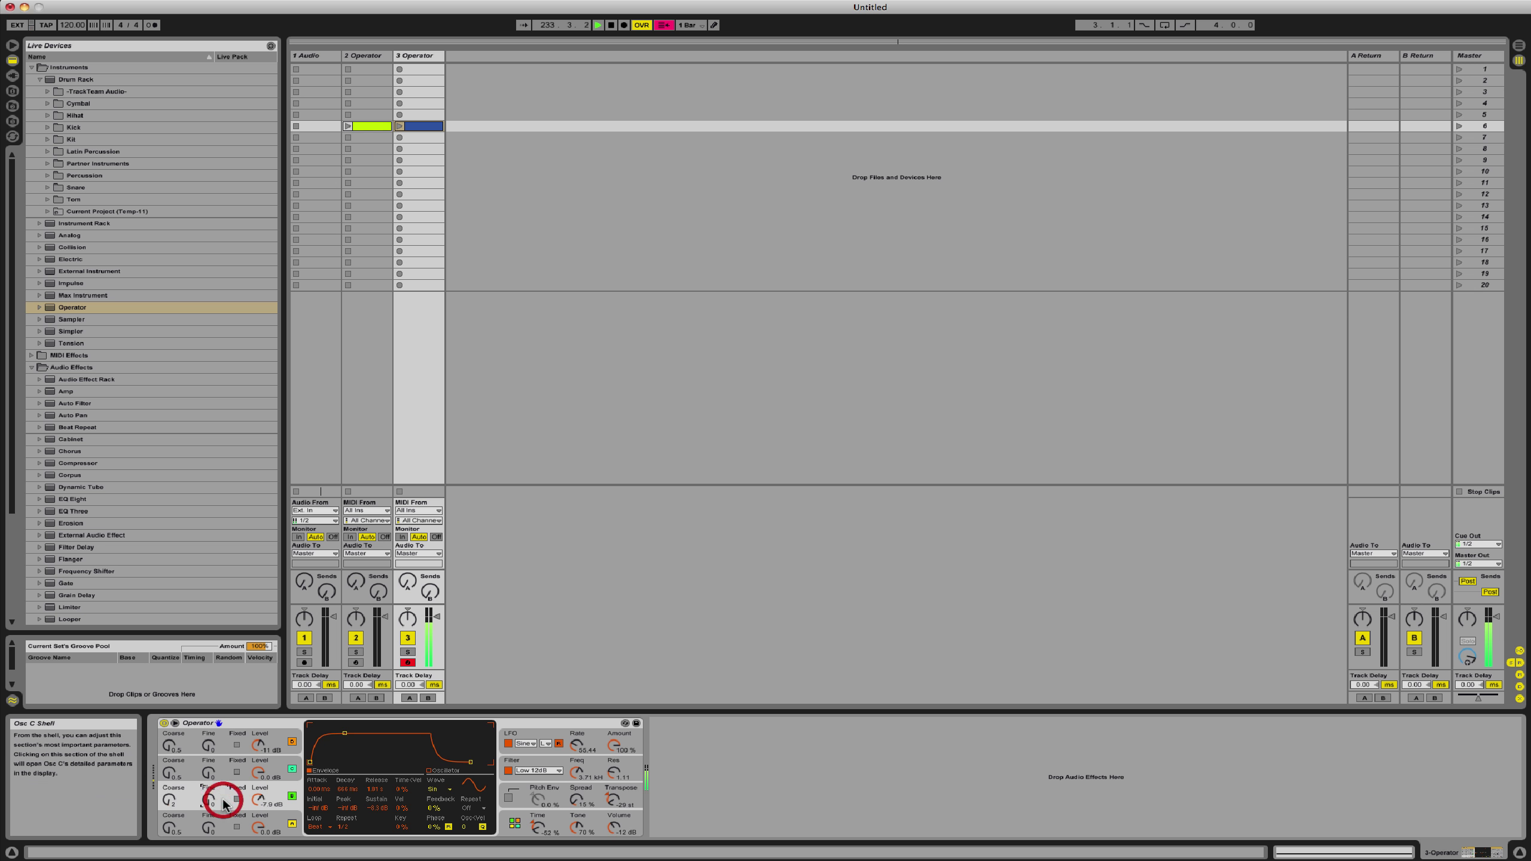
{"action": "left_click_drag", "start_coordinate": [344, 734], "coordinate": [313, 725]}
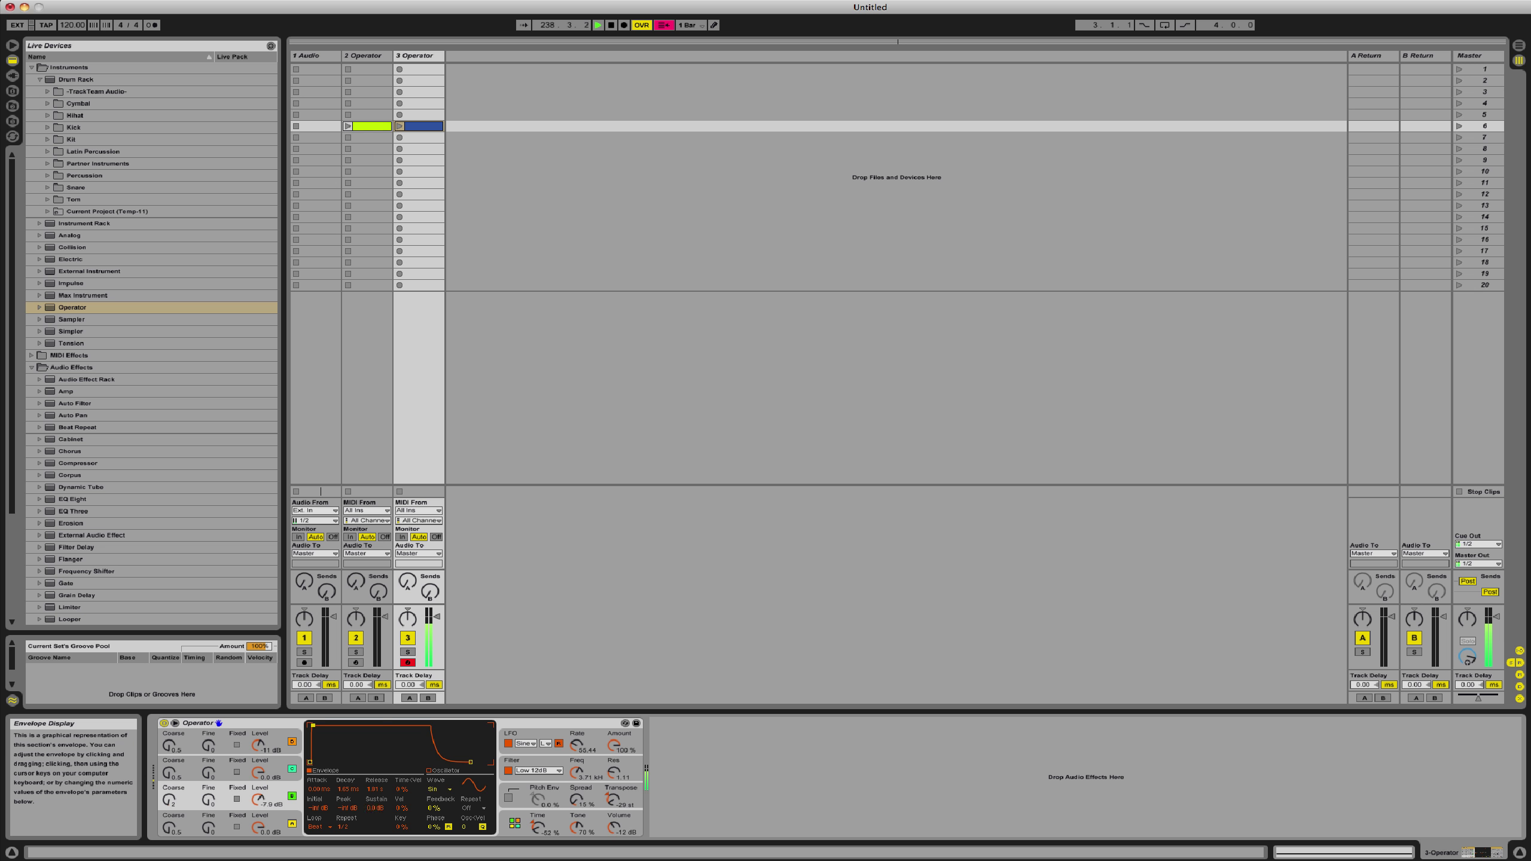
Step: Adjust oscillator D's volume envelope, and give oscillator B's envelope a slower attack and a lower peak
{"action": "left_click", "coordinate": [223, 816]}
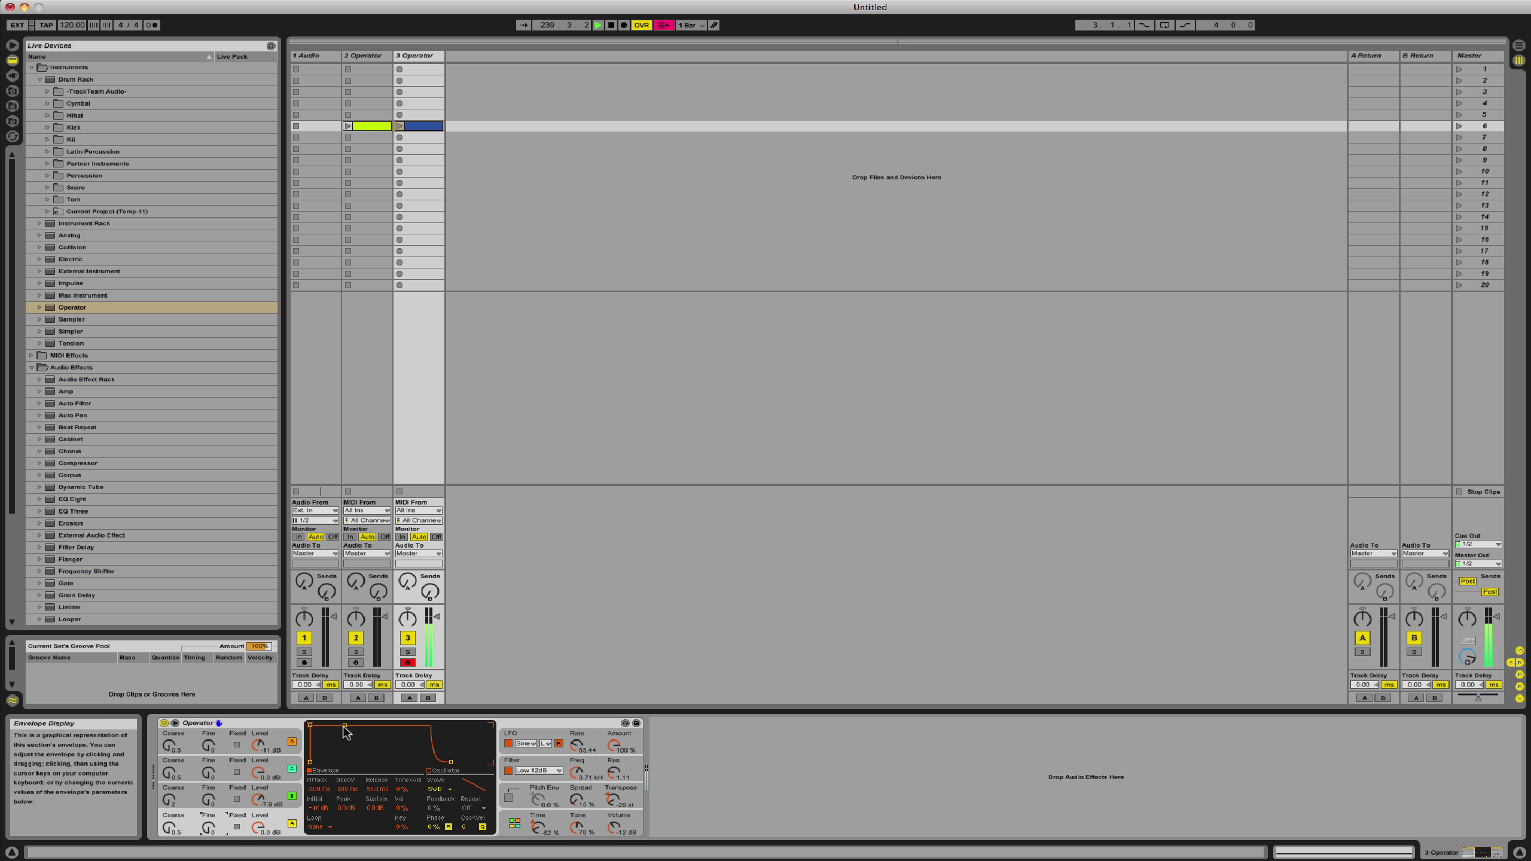
{"action": "mouse_move", "coordinate": [343, 734]}
{"action": "left_mouse_down"}
{"action": "mouse_move", "coordinate": [343, 758]}
{"action": "mouse_move", "coordinate": [311, 728]}
{"action": "mouse_move", "coordinate": [311, 763]}
{"action": "mouse_move", "coordinate": [343, 736]}
{"action": "left_mouse_up"}
{"action": "left_click", "coordinate": [210, 772]}
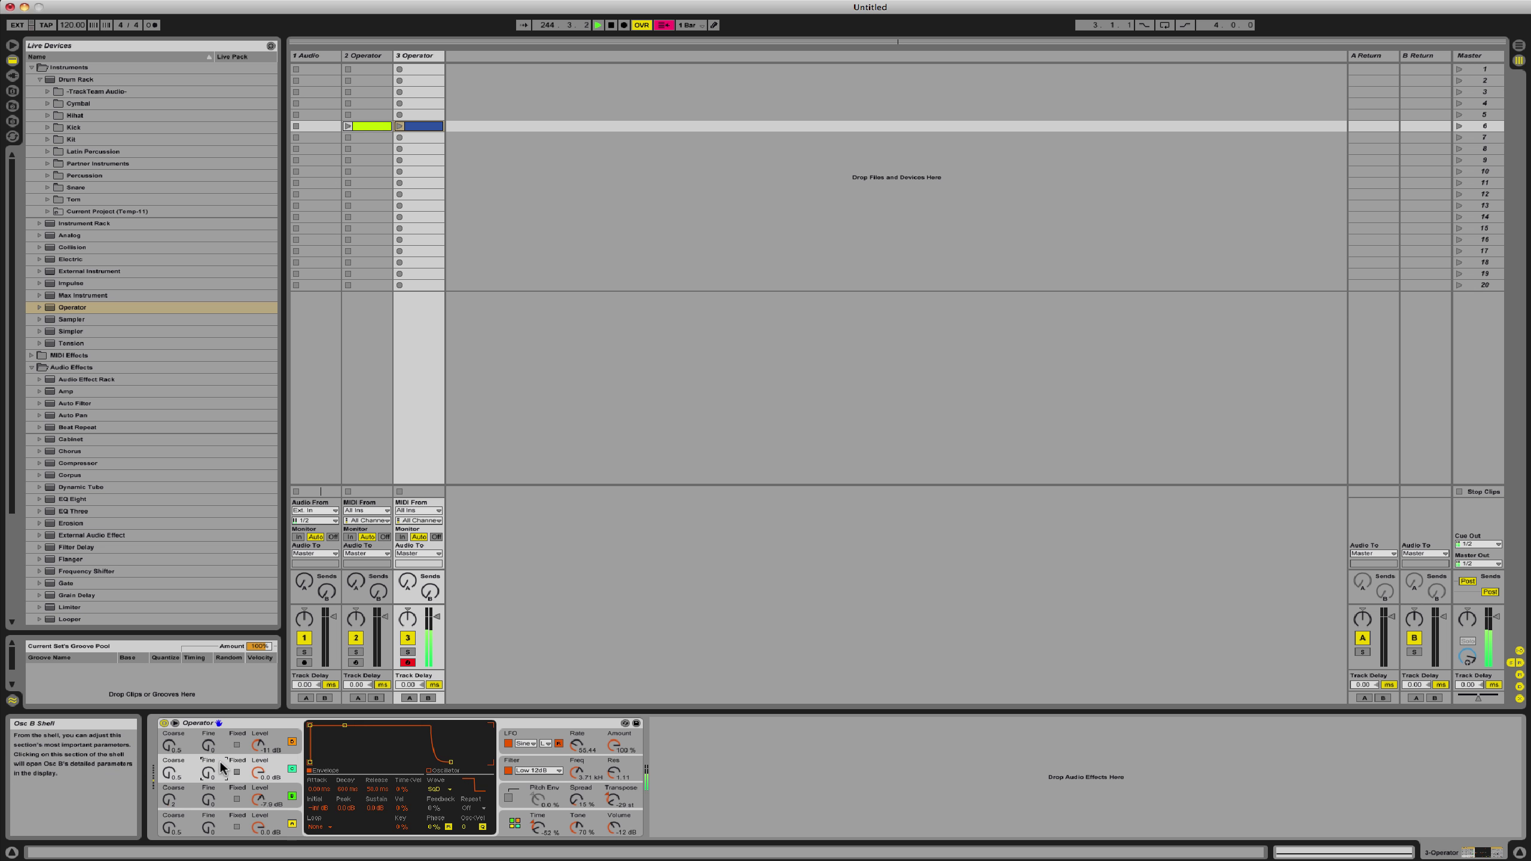
{"action": "left_click_drag", "start_coordinate": [310, 726], "coordinate": [345, 735]}
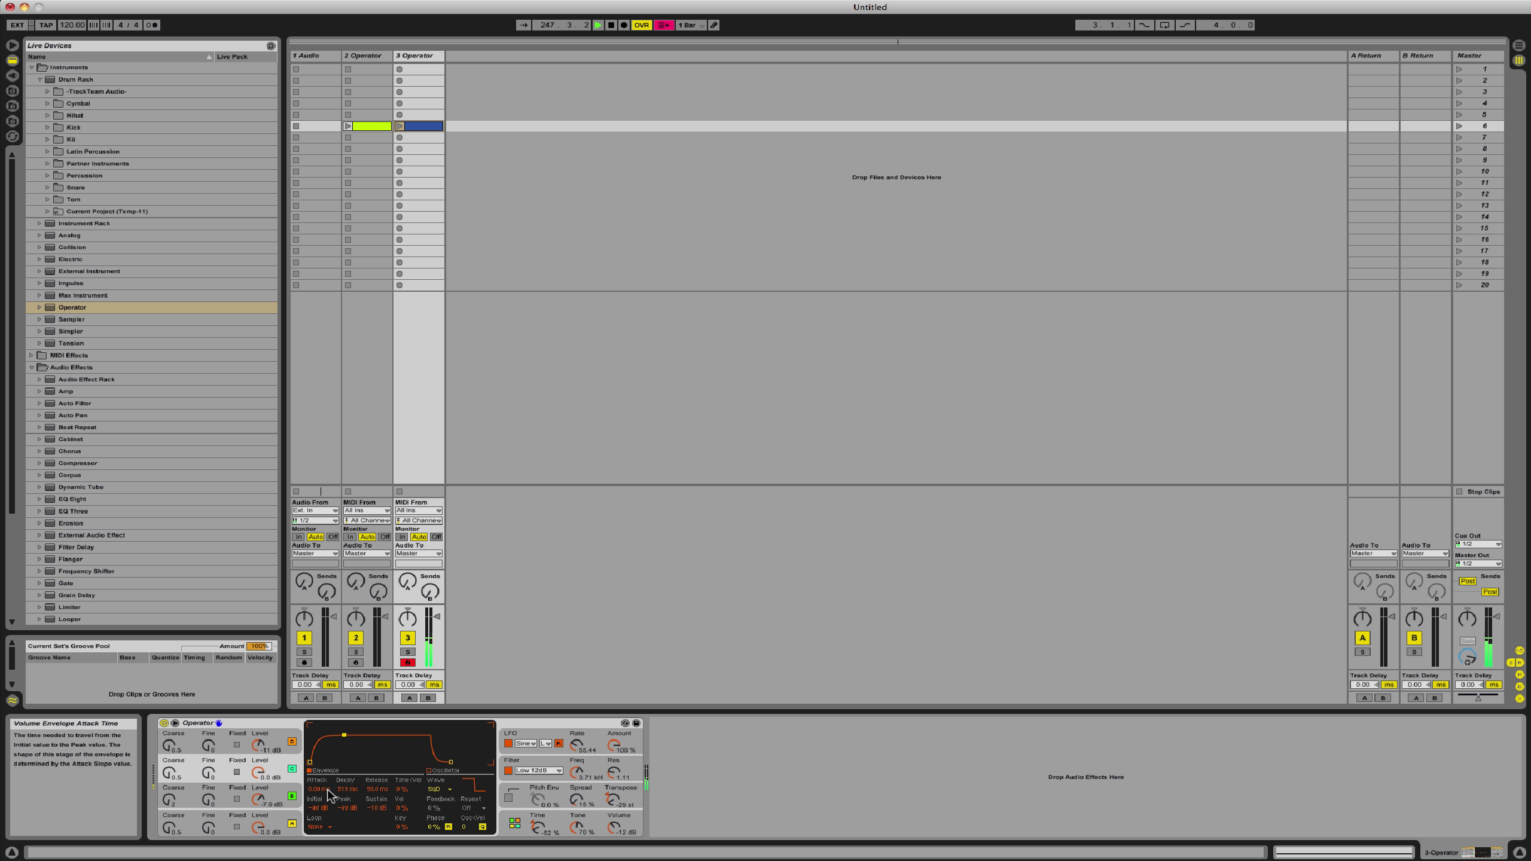
Step: Switch the LFO off, lengthen the attack of oscillator C's volume envelope, and adjust that envelope's Repeat rate
{"action": "left_click", "coordinate": [225, 746]}
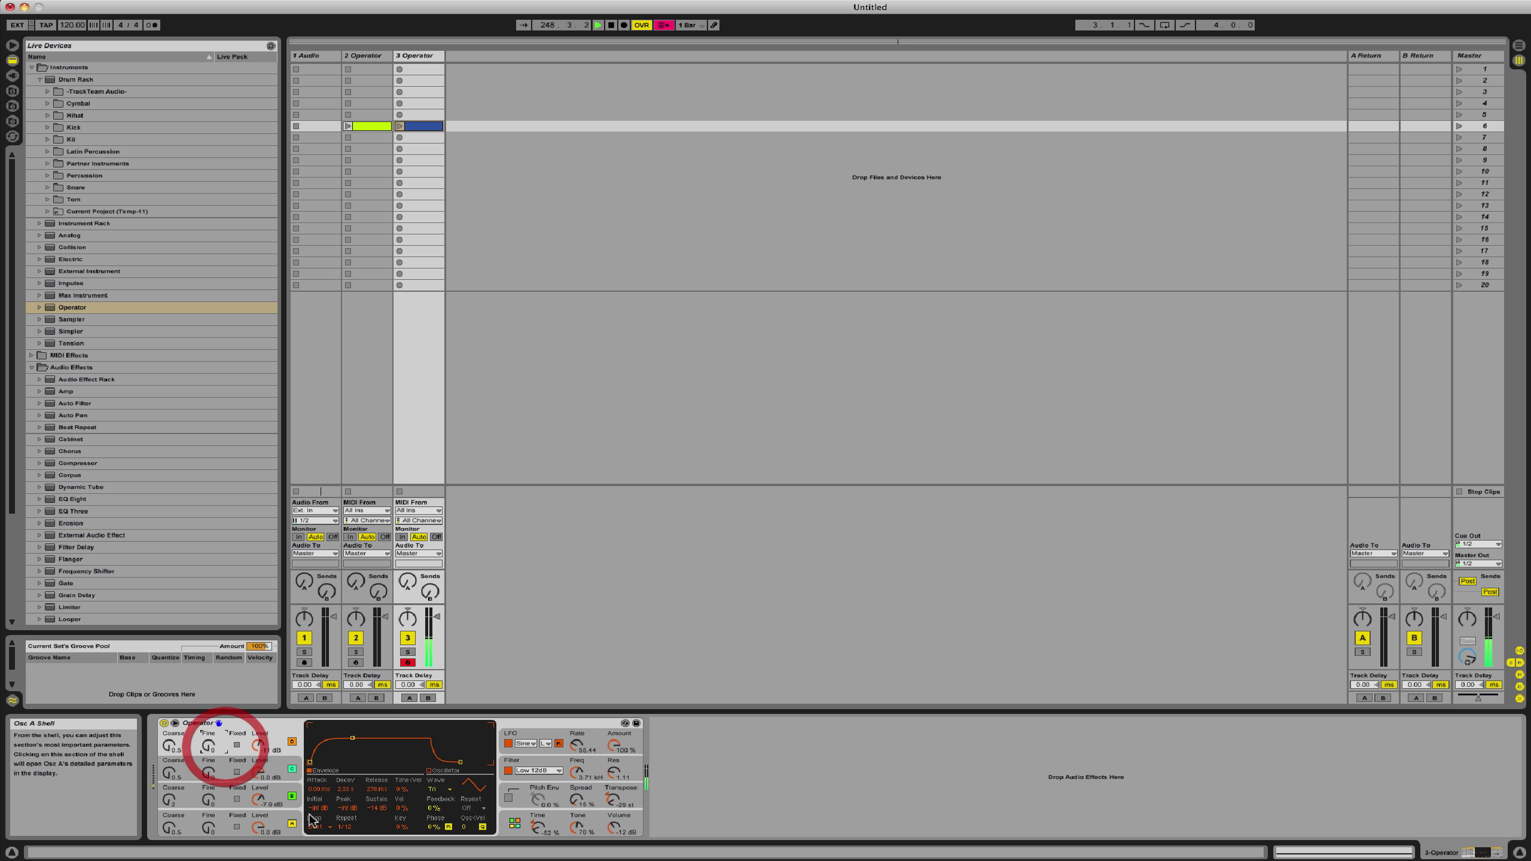
{"action": "left_click", "coordinate": [225, 802]}
{"action": "left_click", "coordinate": [509, 745]}
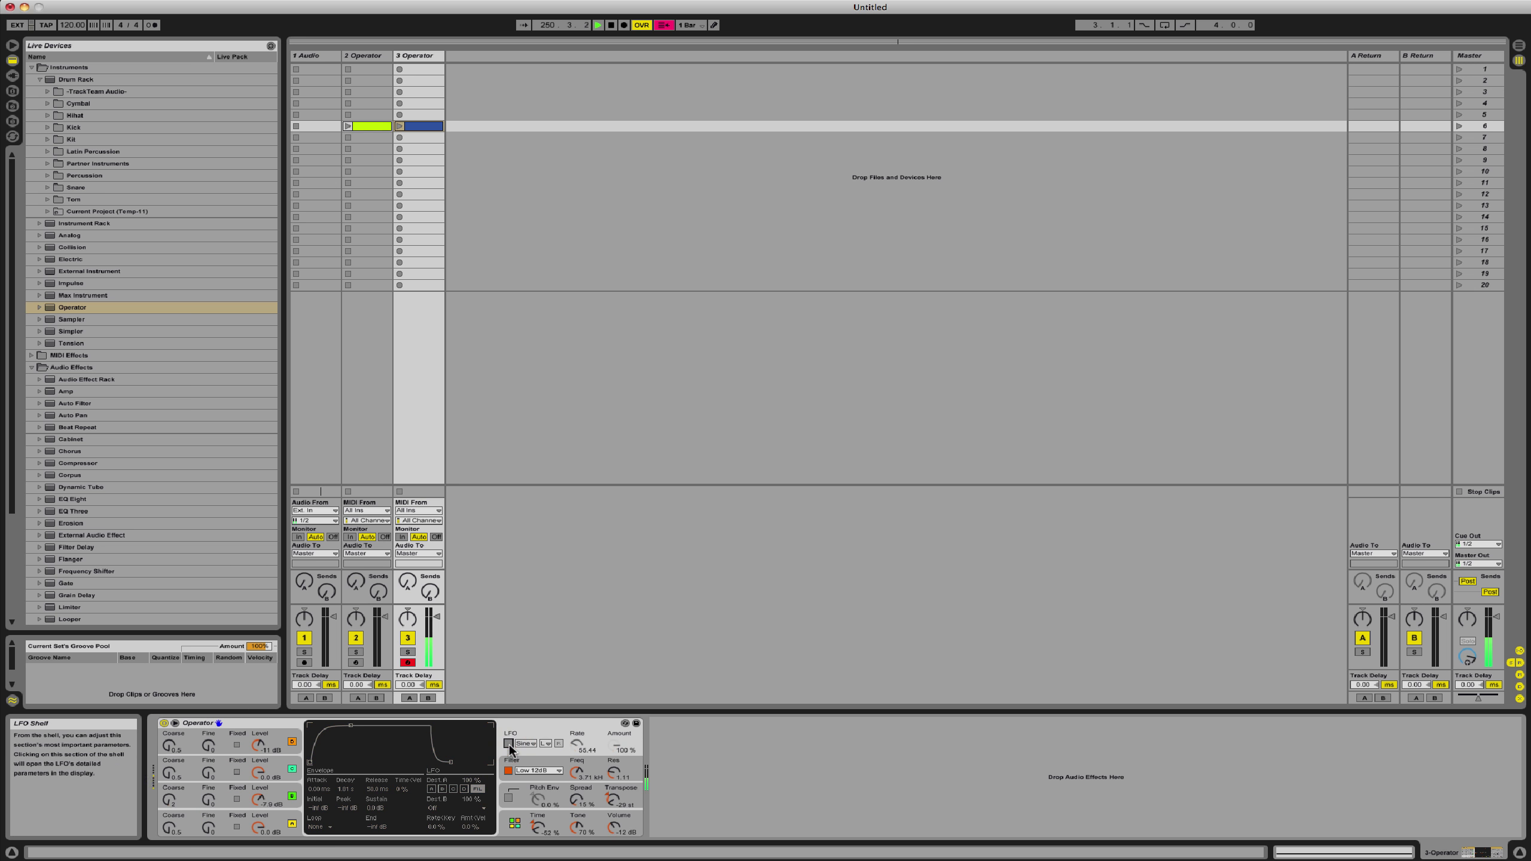
{"action": "left_click", "coordinate": [219, 799]}
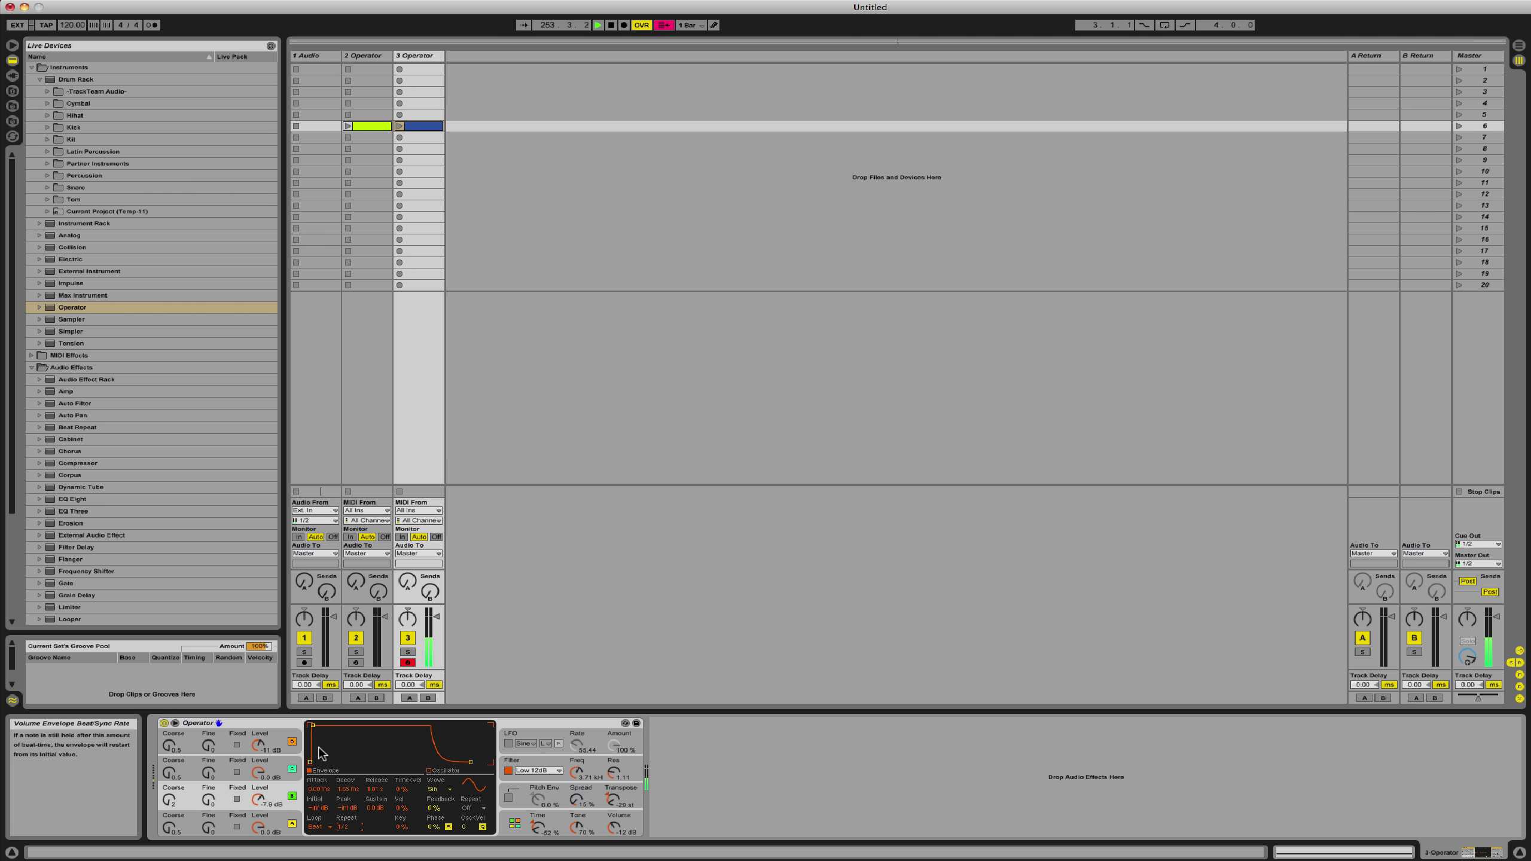
{"action": "left_click_drag", "start_coordinate": [314, 726], "coordinate": [354, 726]}
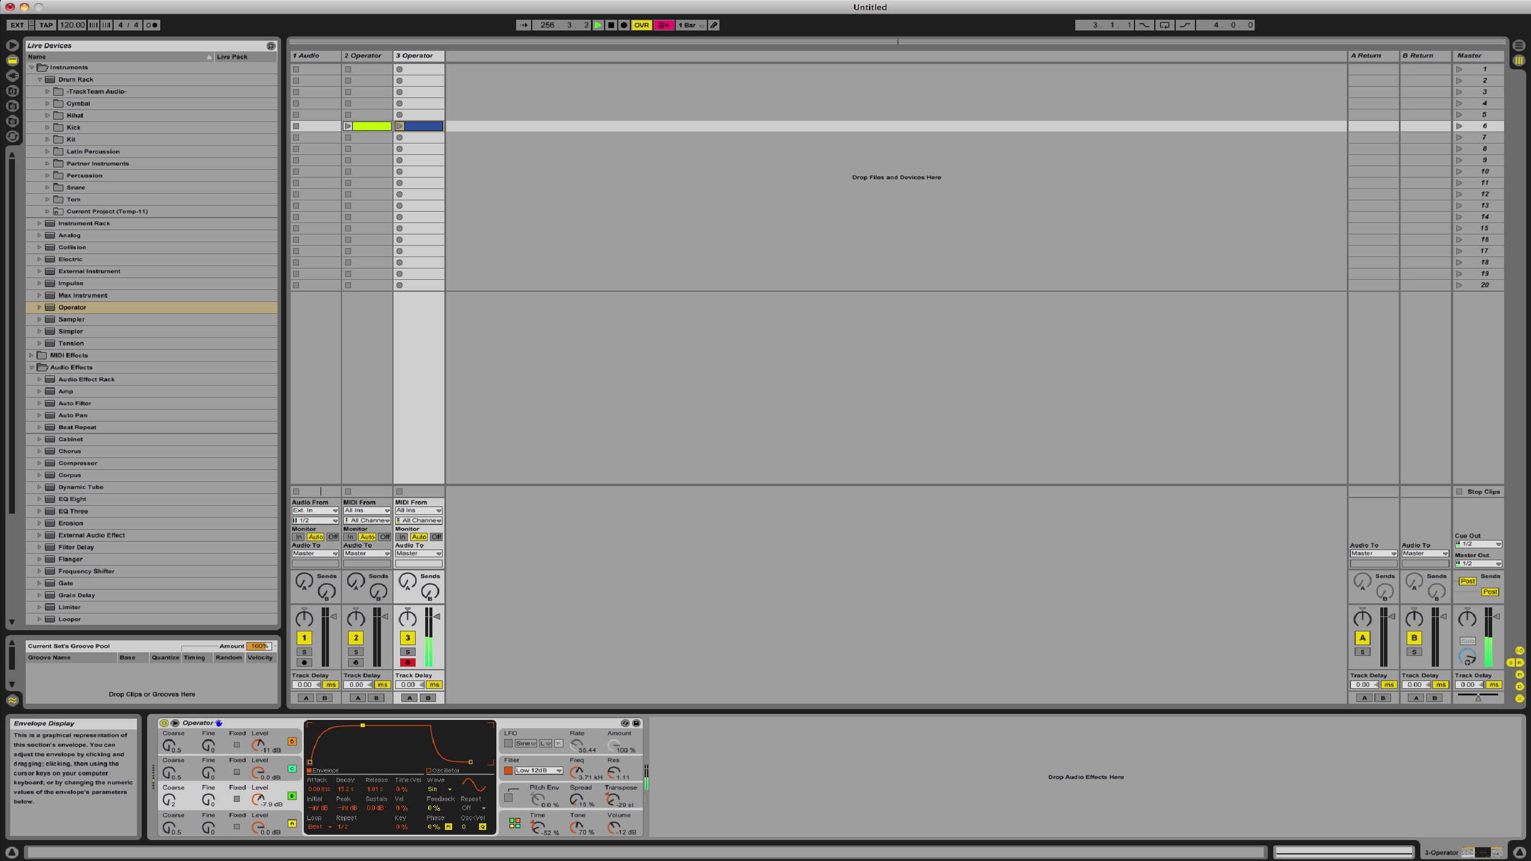
{"action": "left_click_drag", "start_coordinate": [350, 827], "coordinate": [350, 821]}
{"action": "left_click_drag", "start_coordinate": [352, 725], "coordinate": [341, 726]}
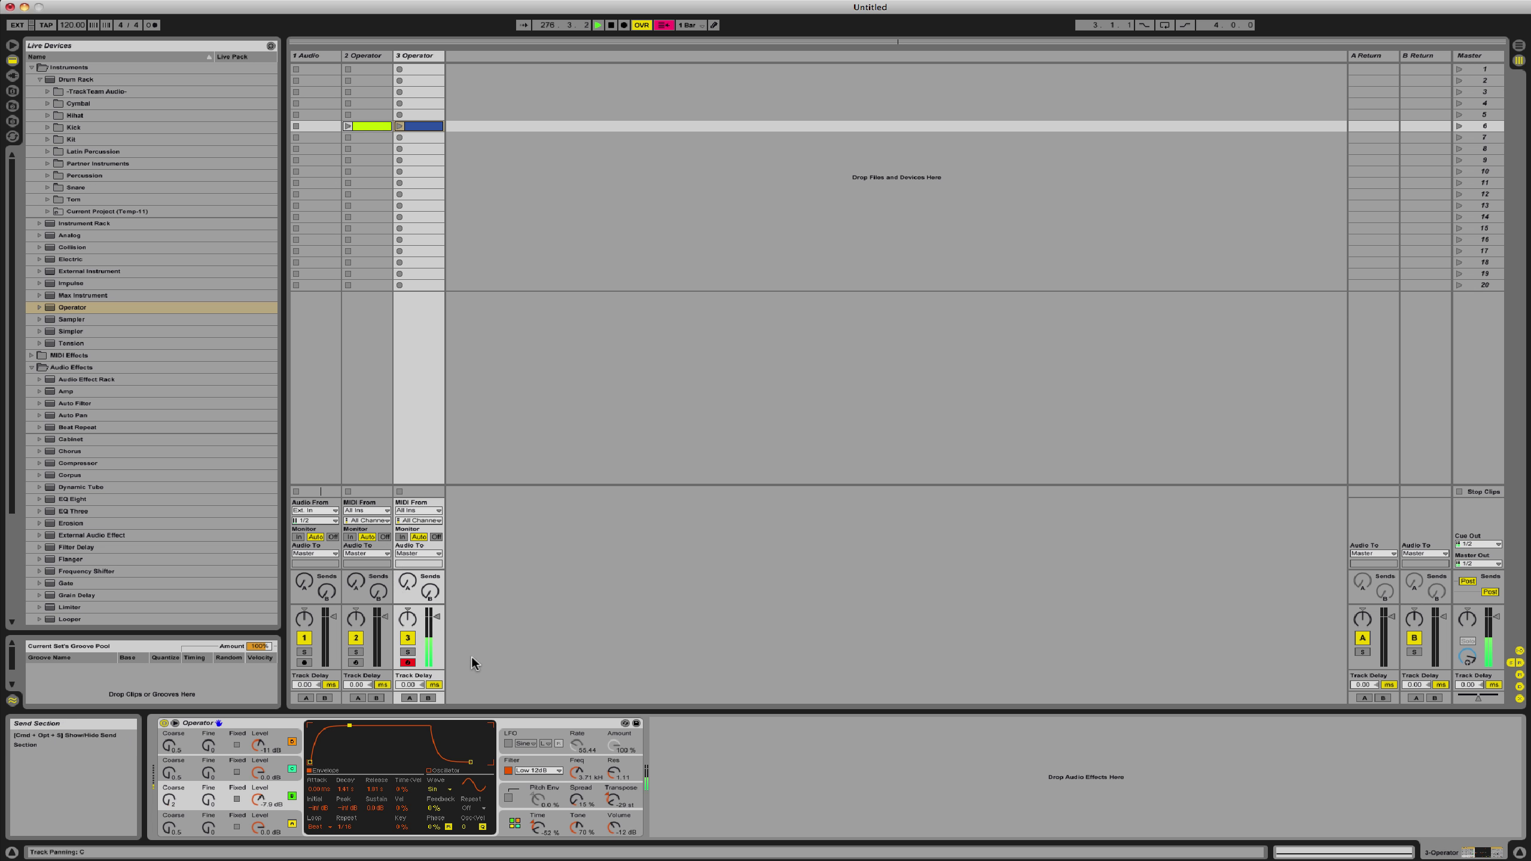
Step: Switch the LFO back on and lower its rate to about 34.27
{"action": "left_click", "coordinate": [509, 742]}
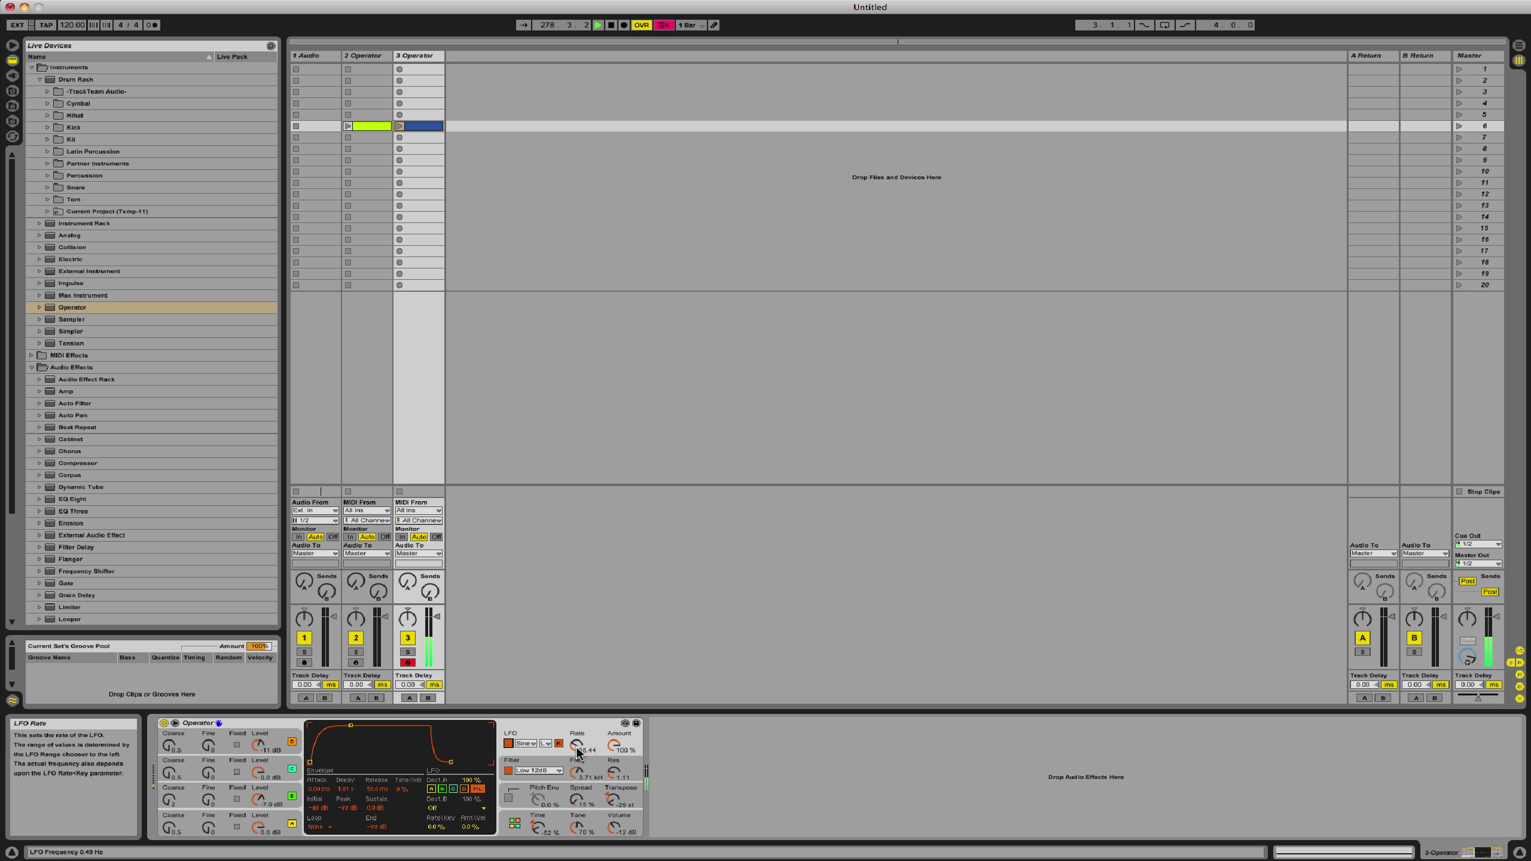
{"action": "left_click_drag", "start_coordinate": [578, 750], "coordinate": [577, 739]}
{"action": "left_click_drag", "start_coordinate": [577, 746], "coordinate": [577, 742]}
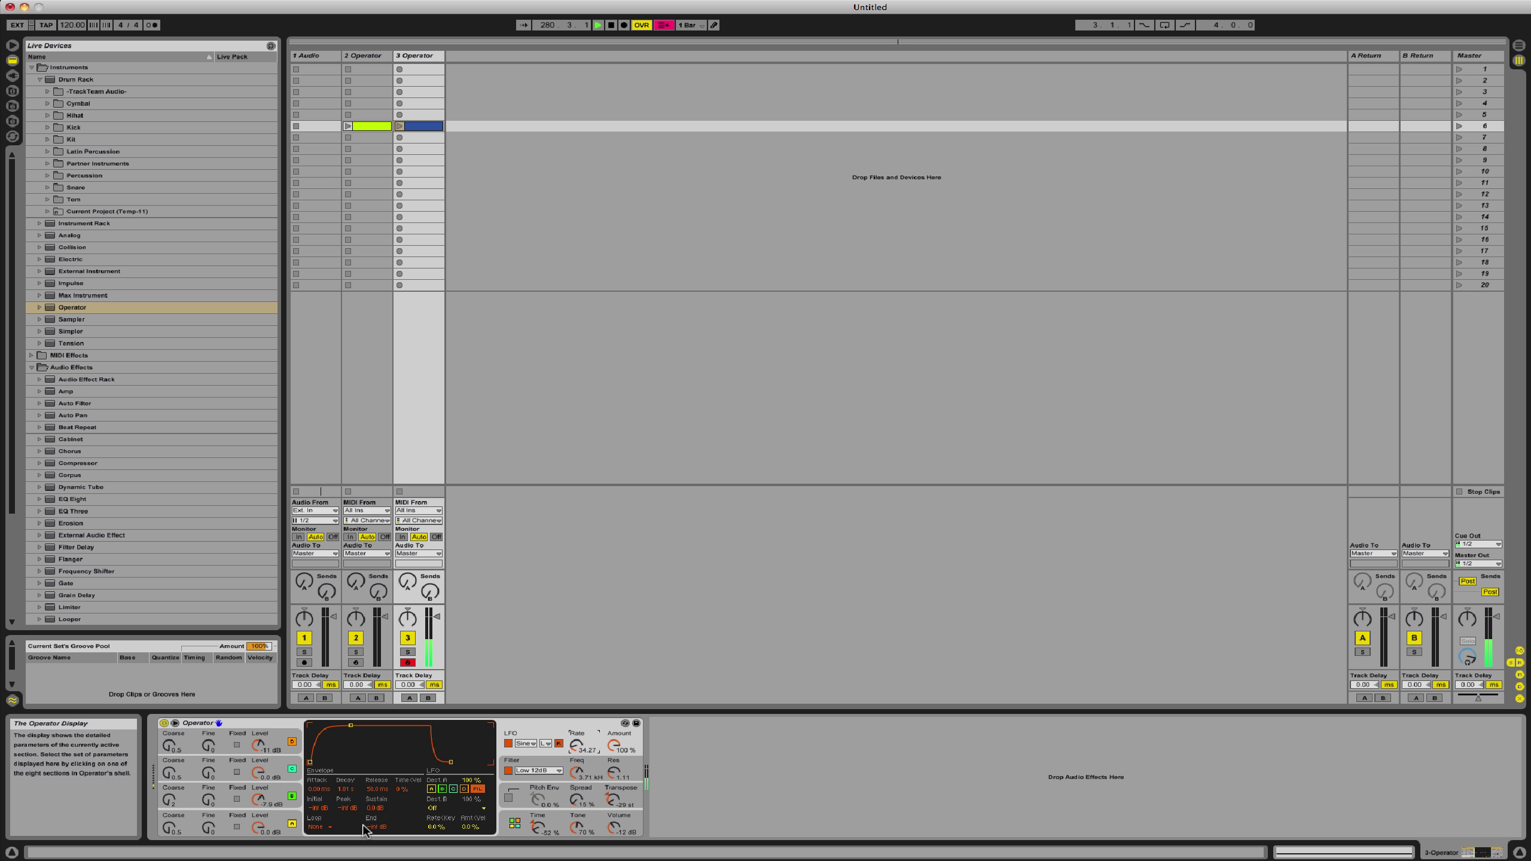
Step: Adjust the Repeat rate of oscillator C's envelope and raise the LFO rate to about 78.02
{"action": "left_click", "coordinate": [212, 801]}
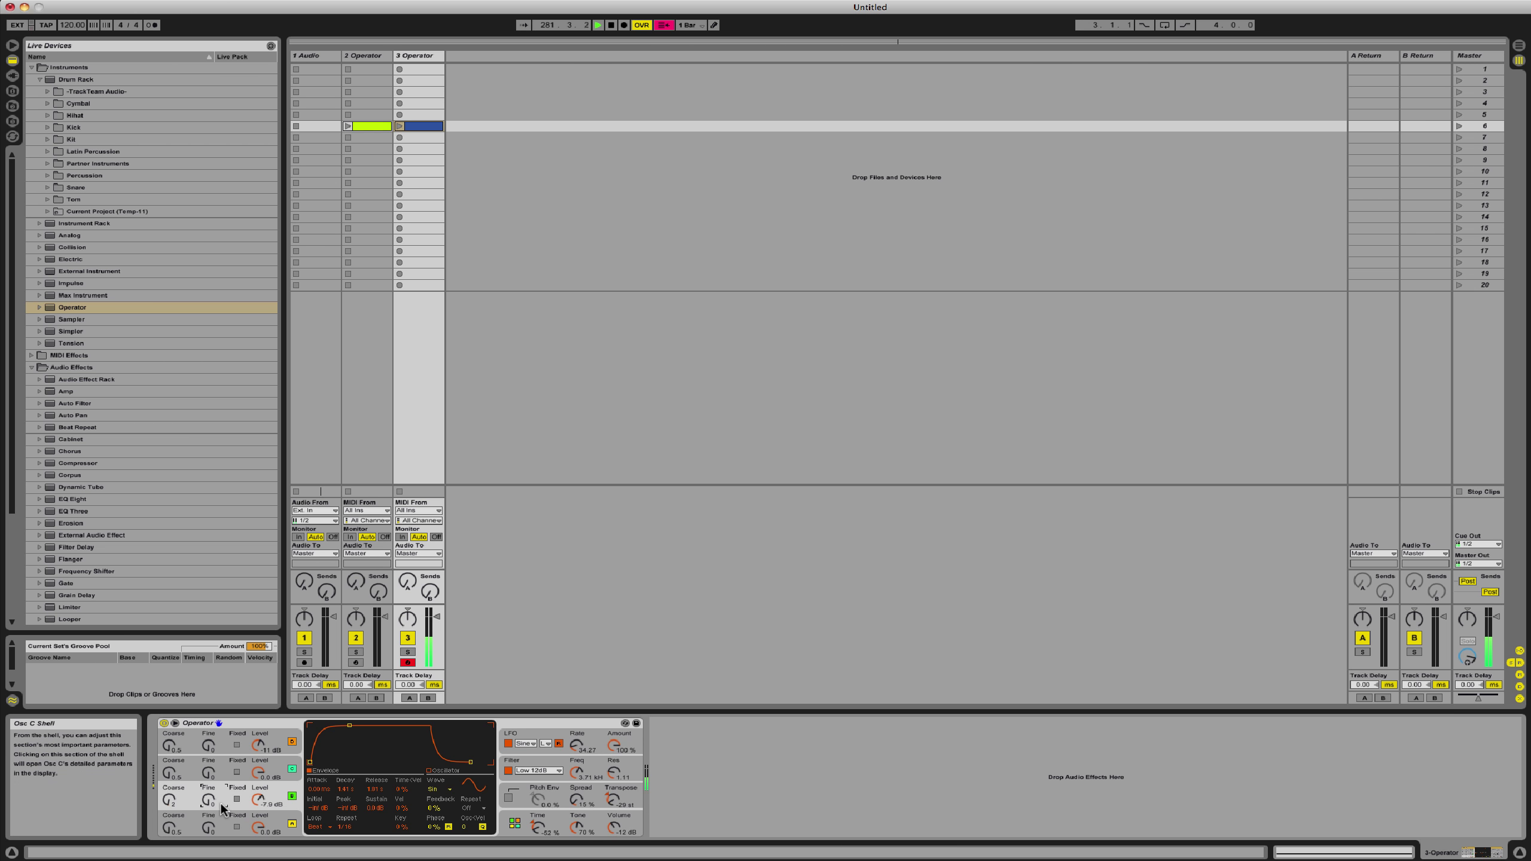
{"action": "left_click", "coordinate": [344, 823]}
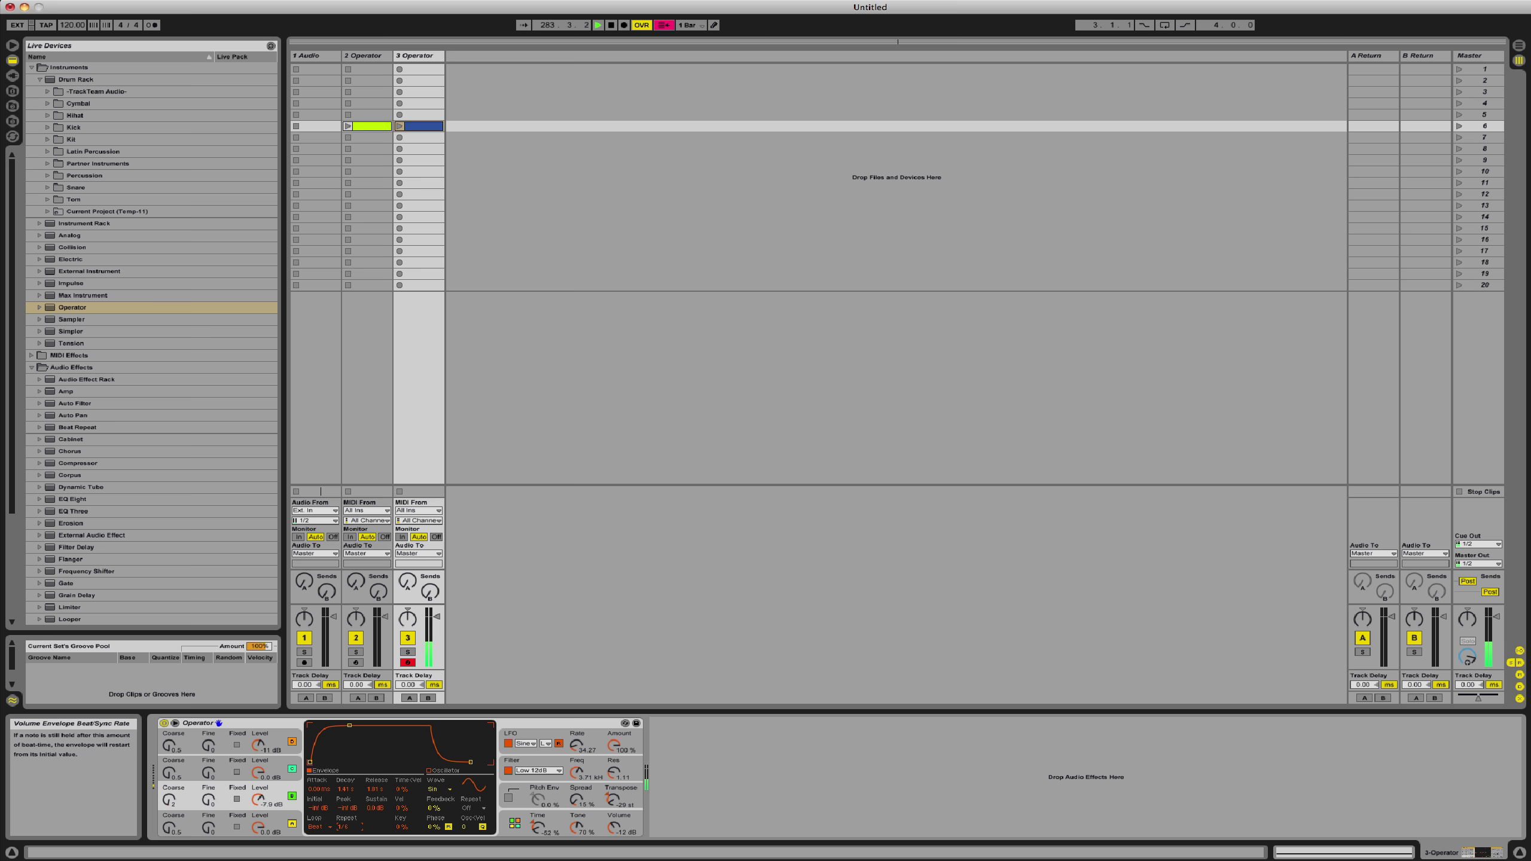
{"action": "left_click", "coordinate": [576, 747]}
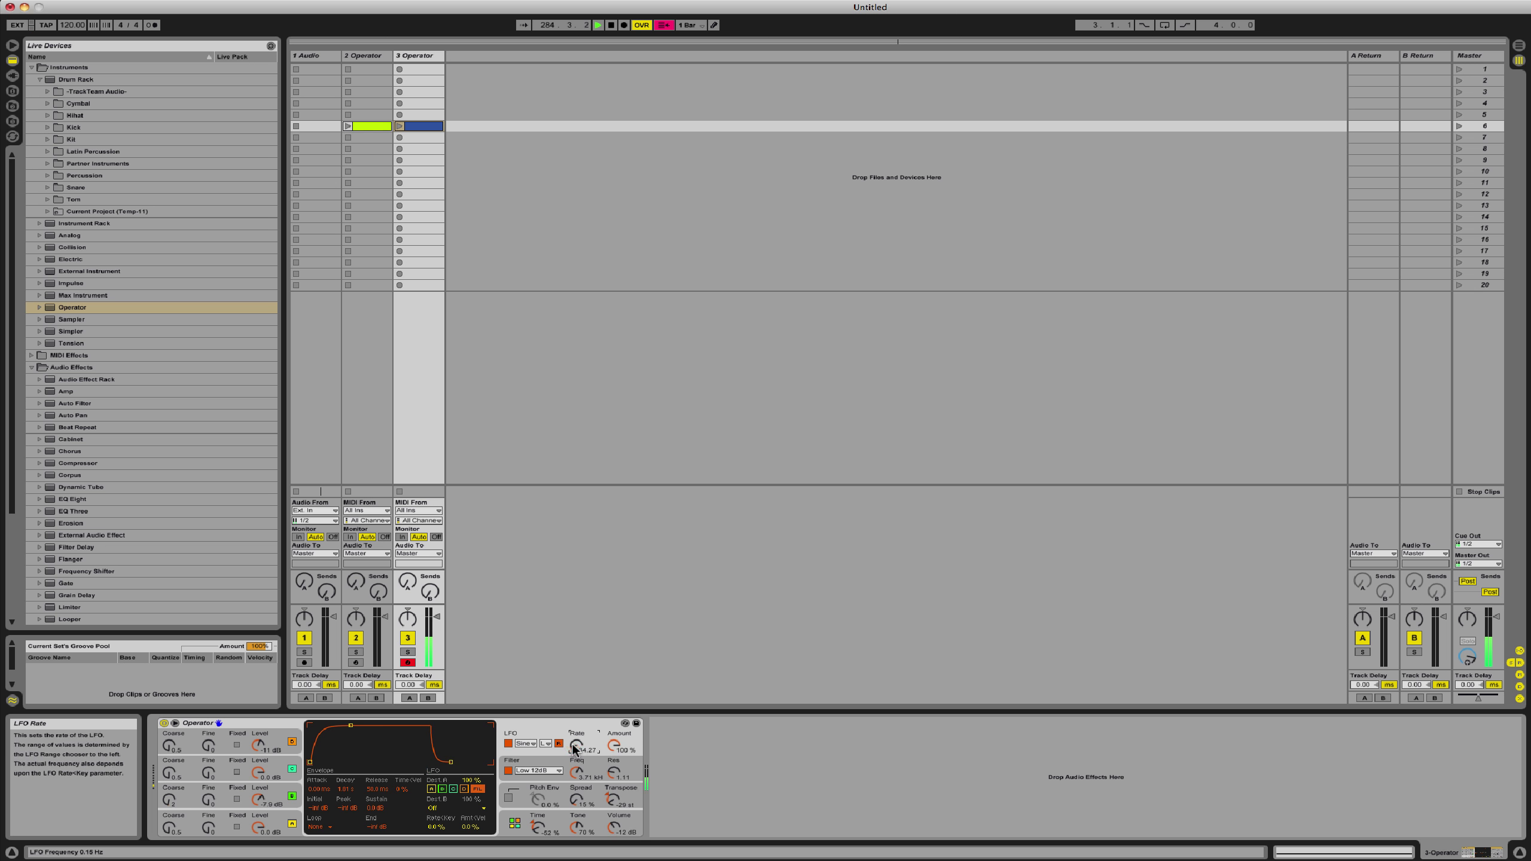
{"action": "left_click_drag", "start_coordinate": [575, 748], "coordinate": [575, 733]}
{"action": "left_click_drag", "start_coordinate": [576, 747], "coordinate": [576, 744]}
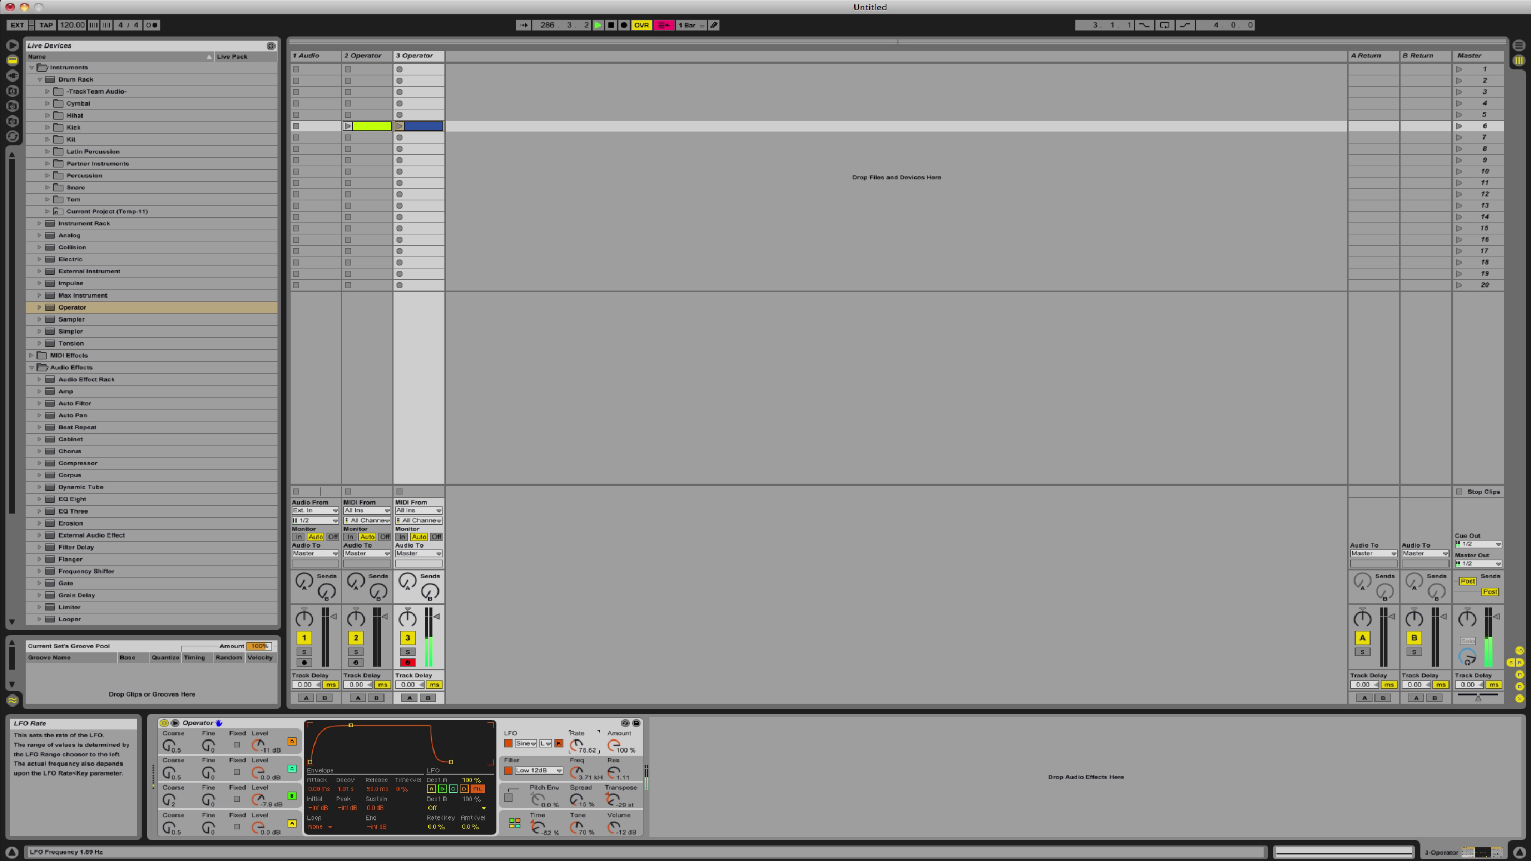